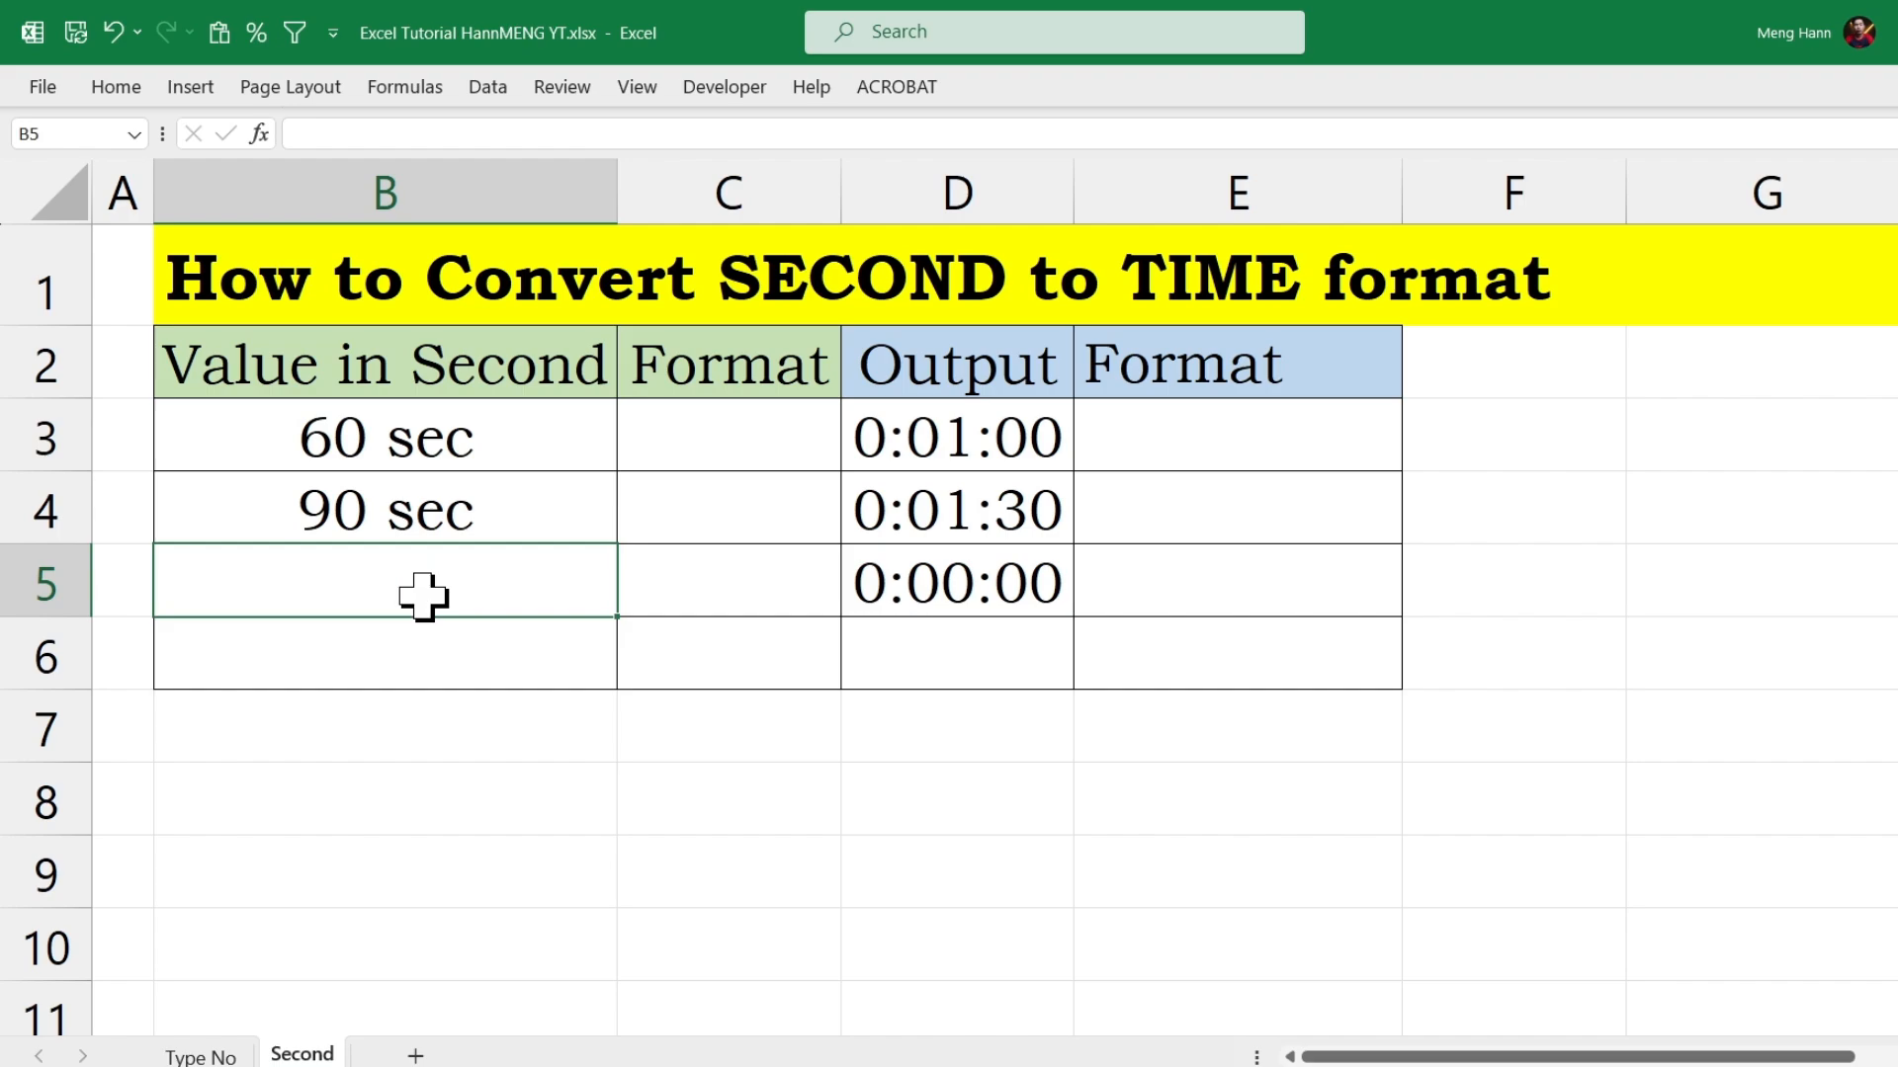
Step: Enter 100 as the seconds value in B5 and inspect the conversion formula in D5
text(100 sec)
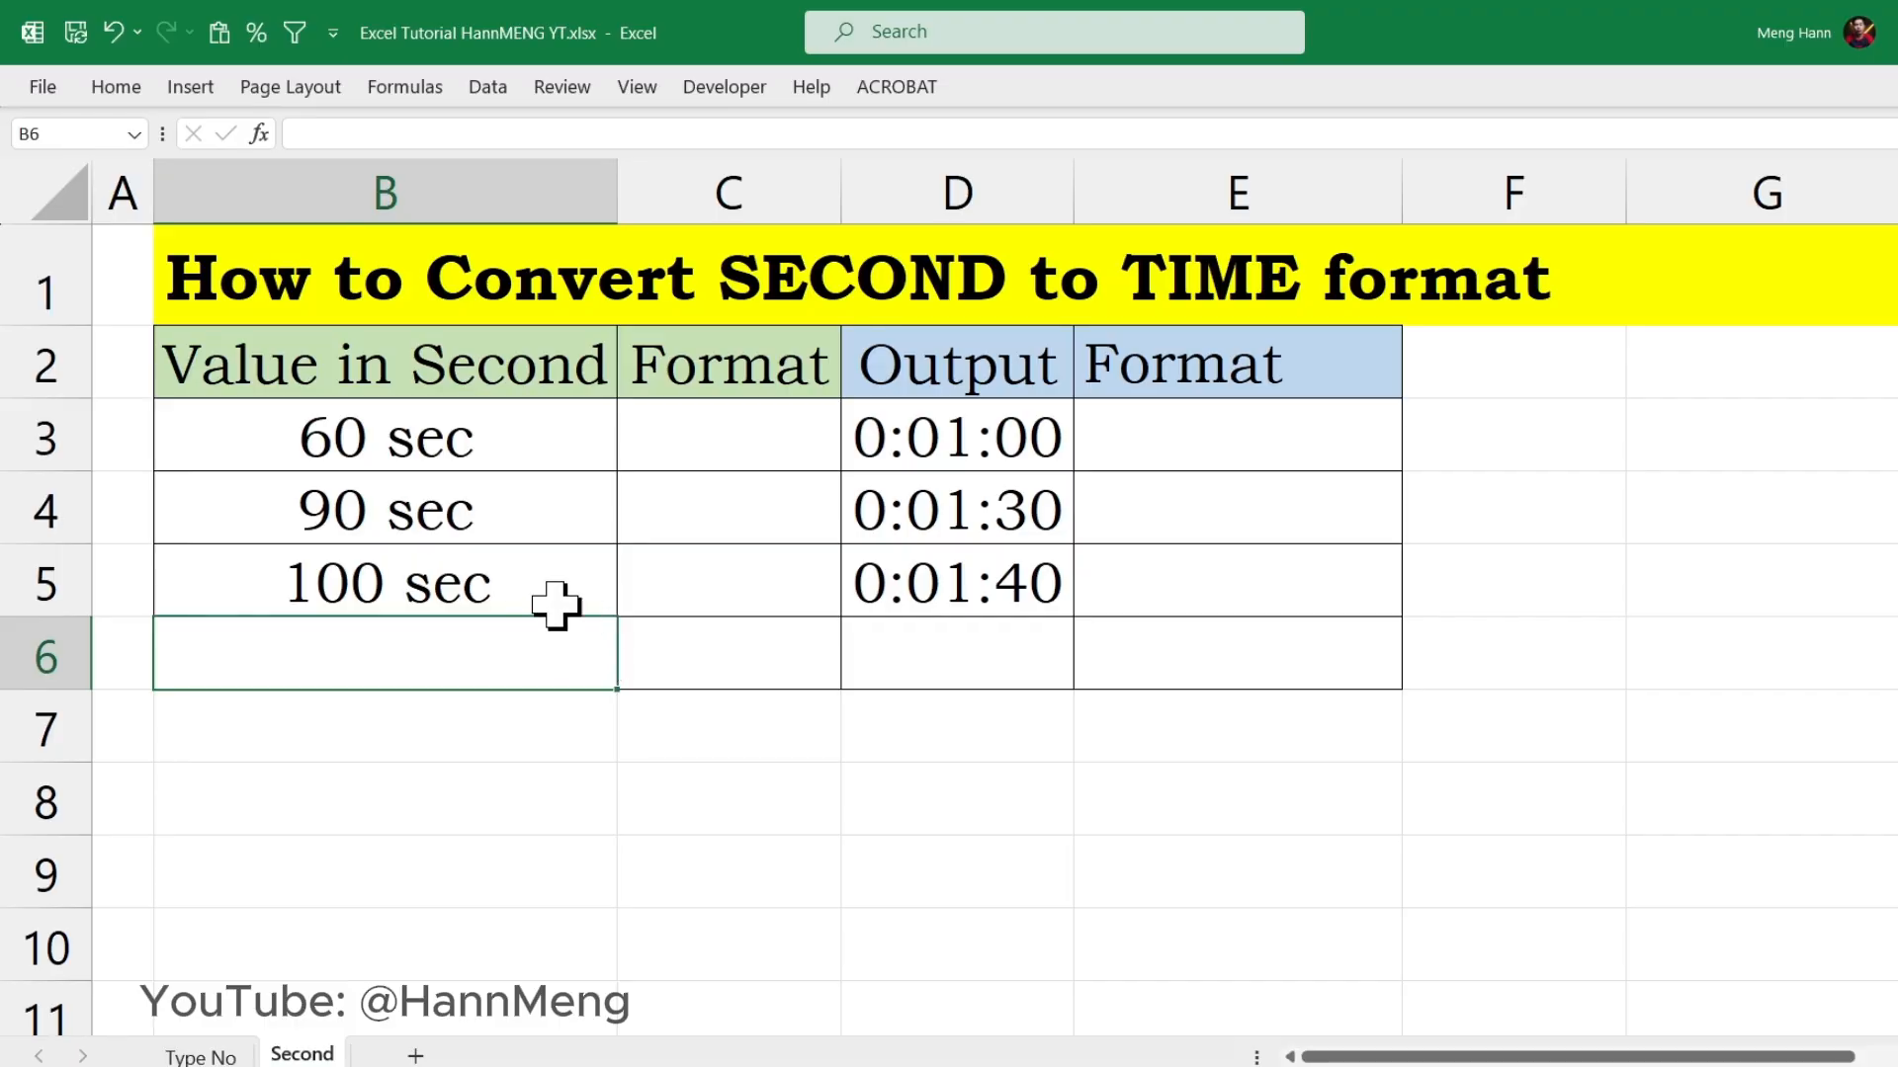
click(508, 586)
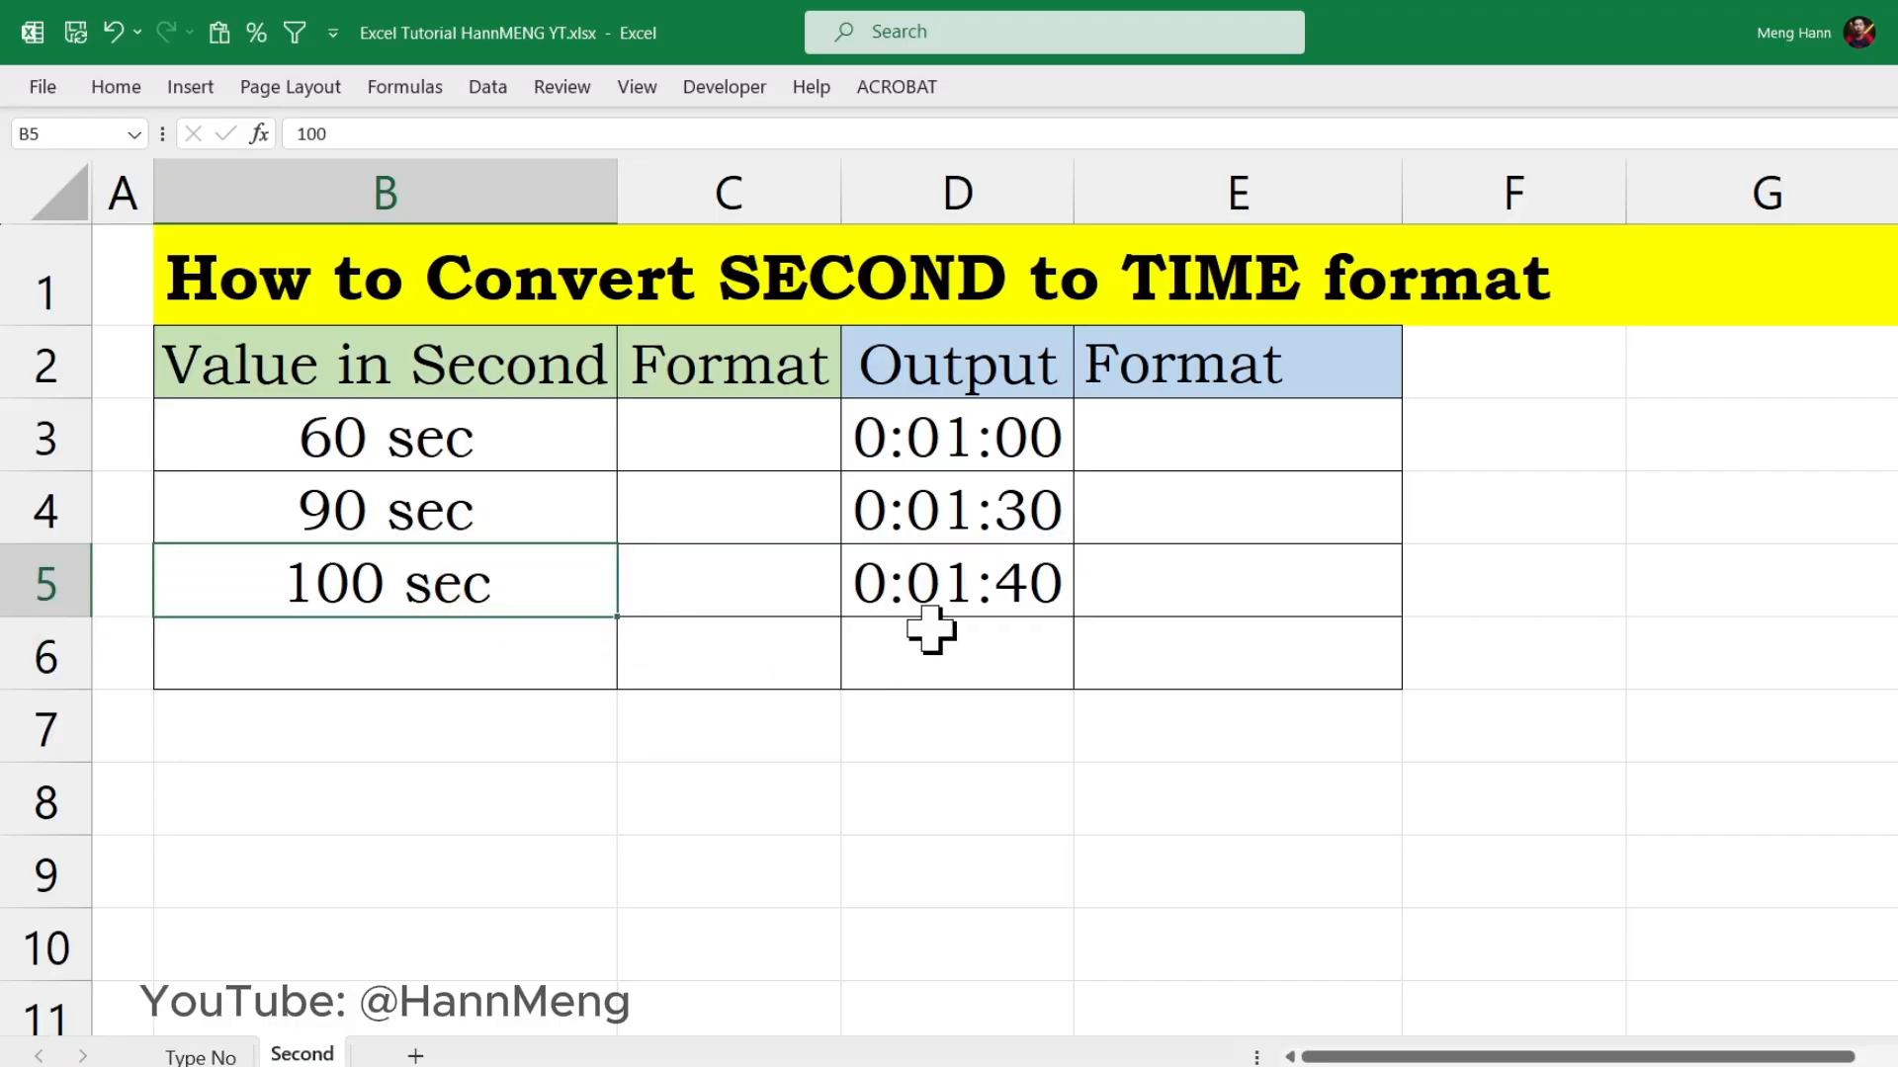
click(963, 588)
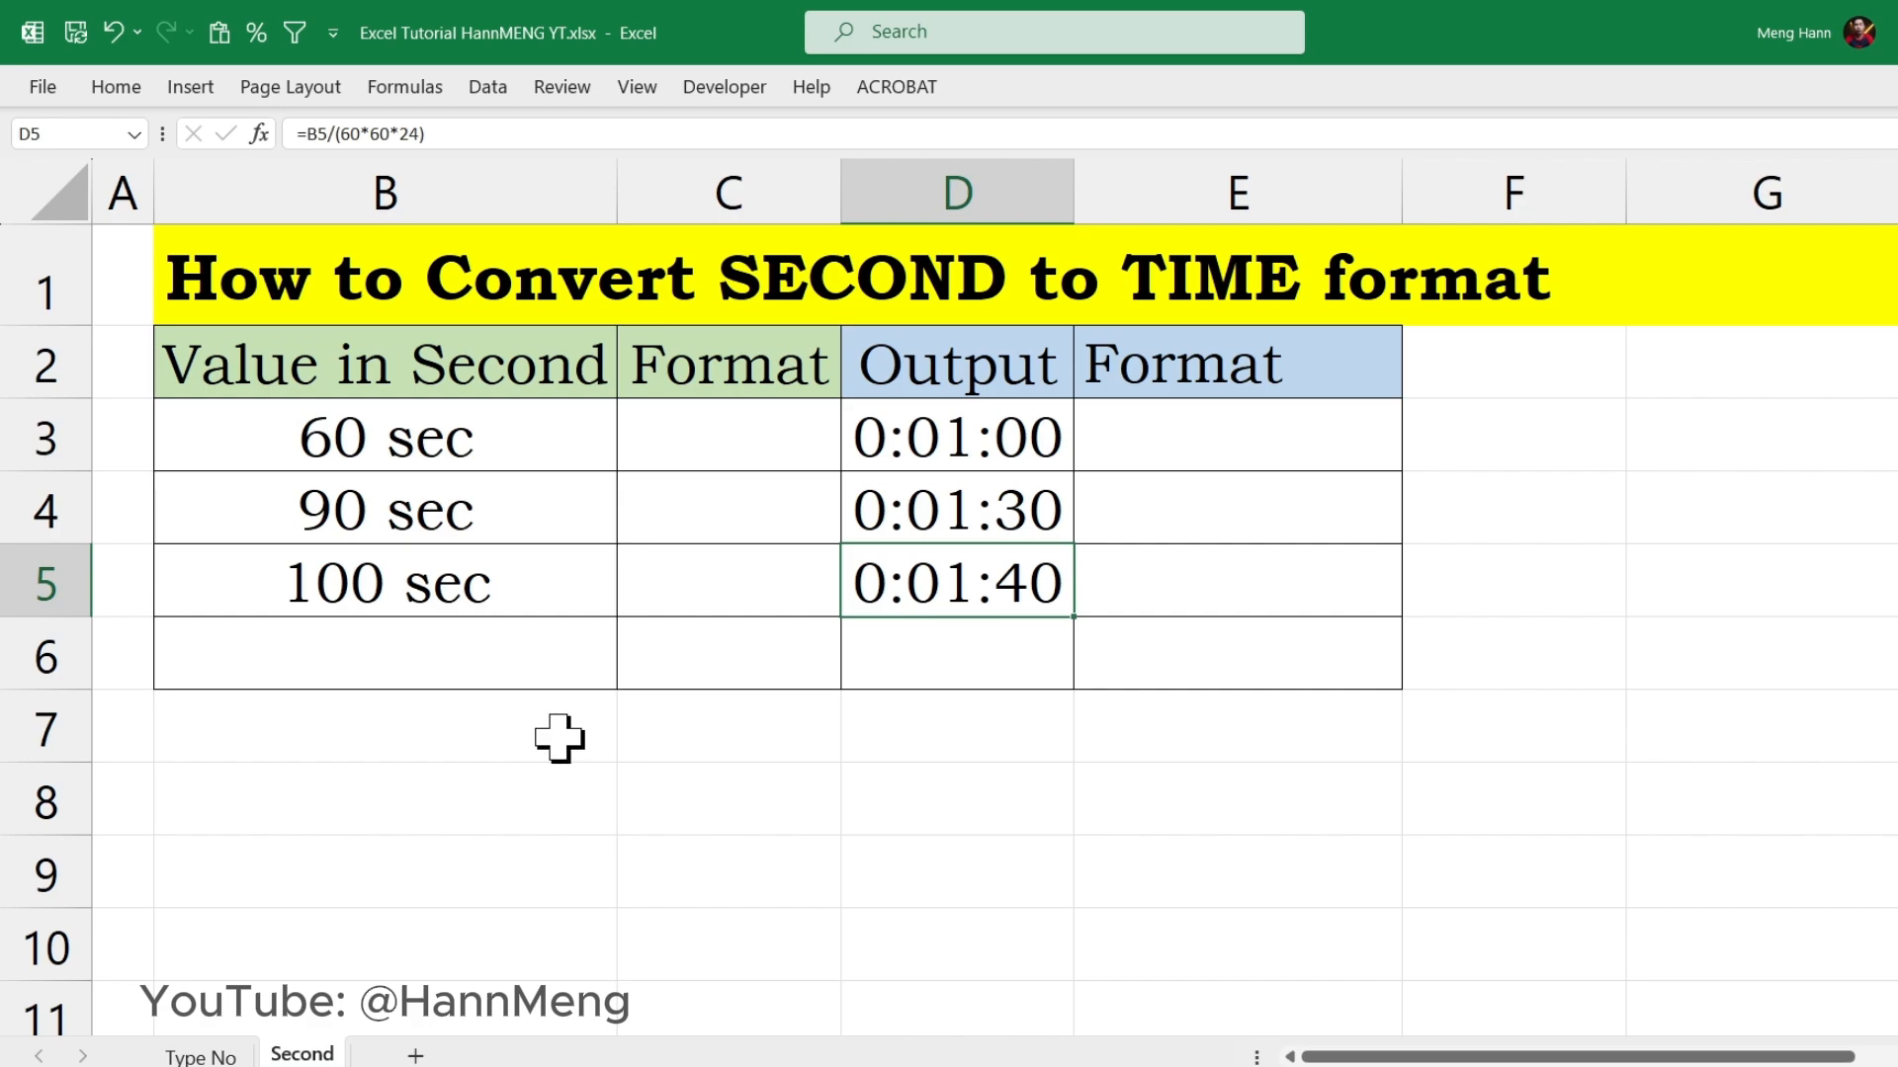
drag(474, 447, 534, 628)
click(460, 459)
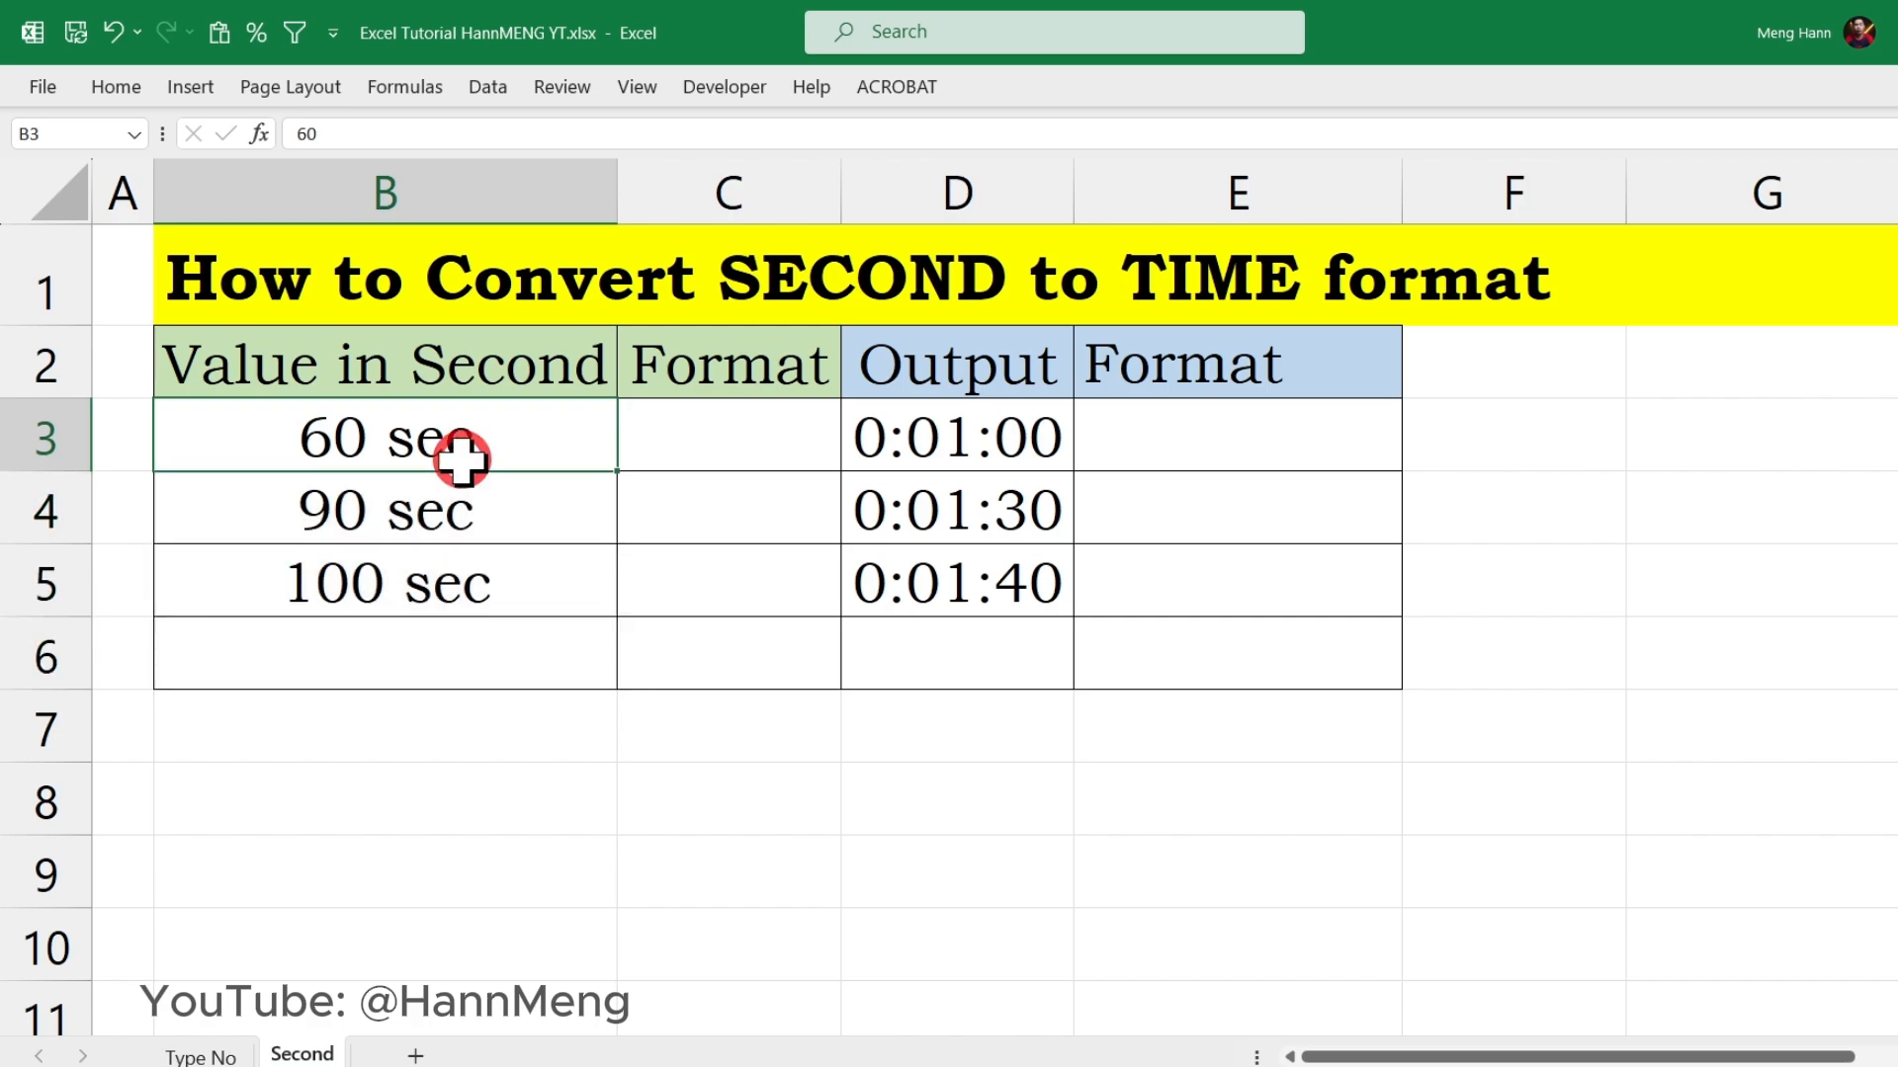
drag(500, 441, 512, 610)
Step: Enter 123 in B6 to try the seconds number format, and clear the cell again
click(367, 653)
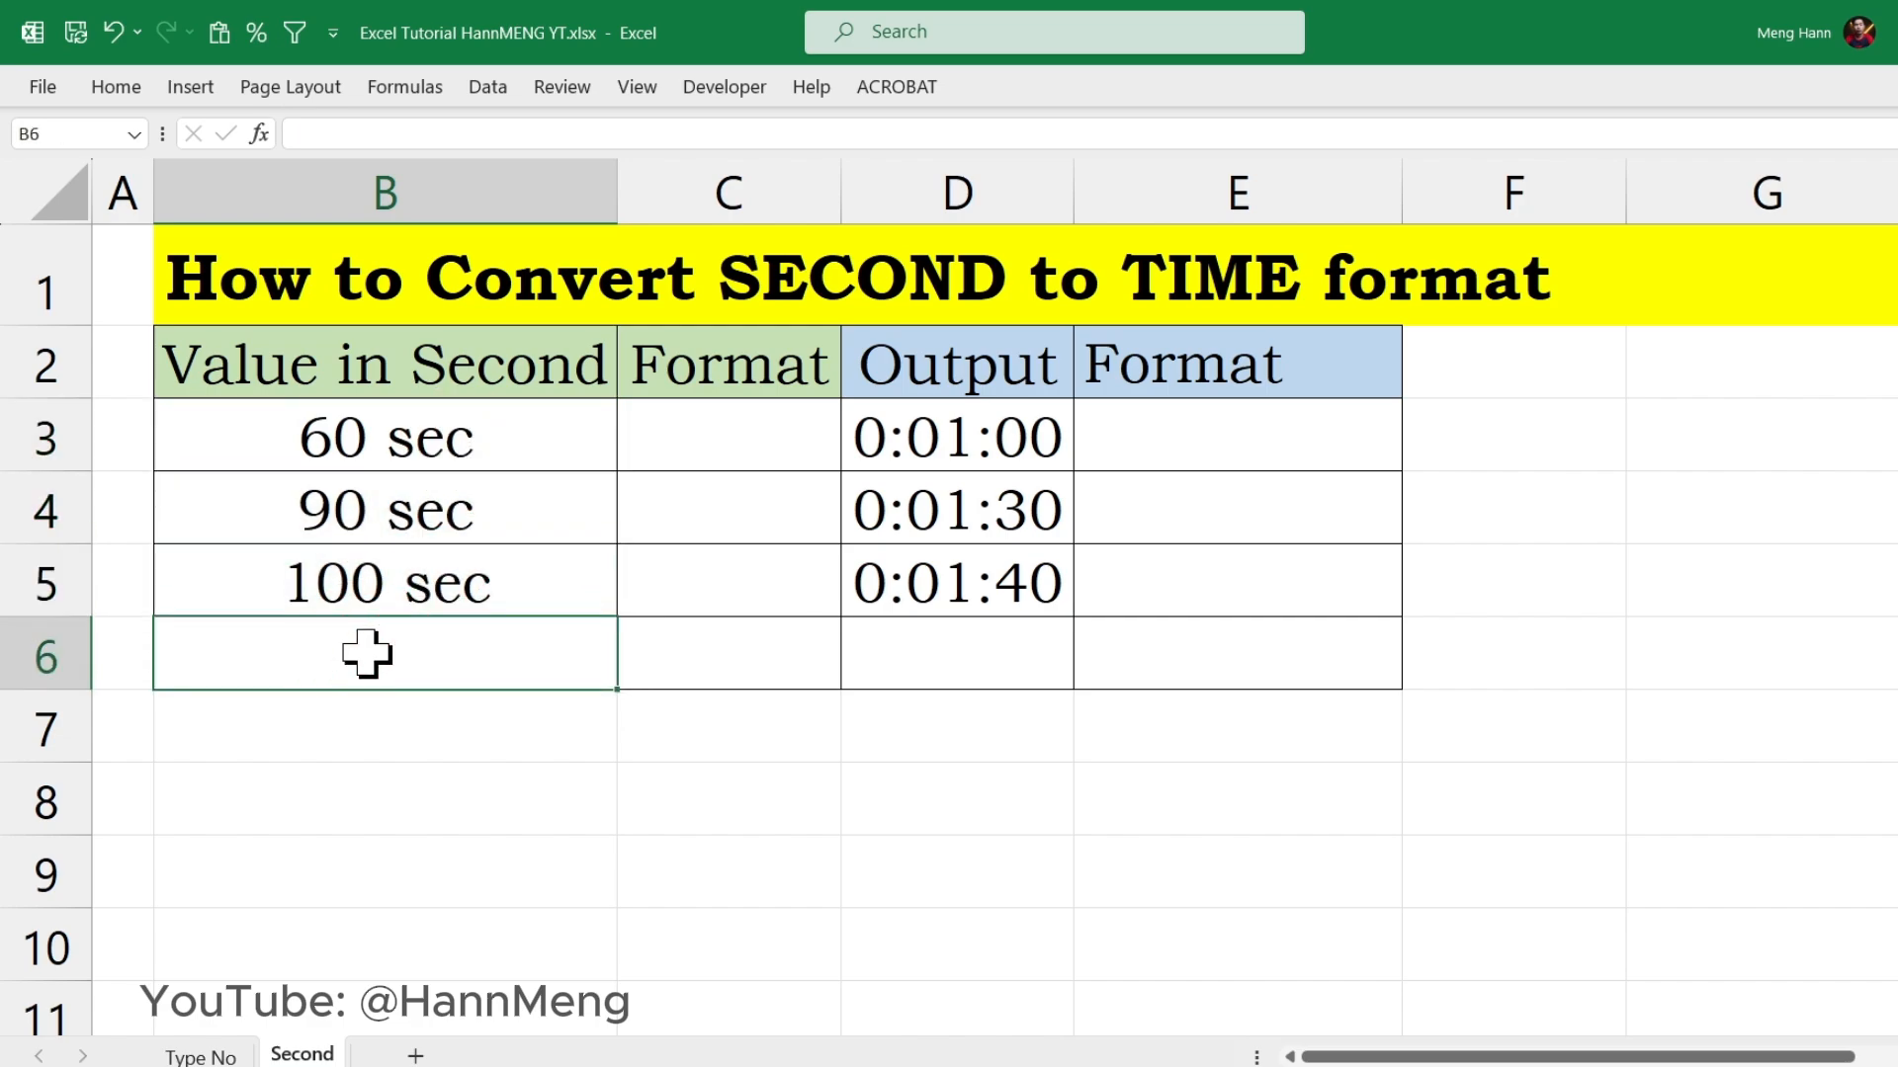
double_click(367, 653)
text(123)
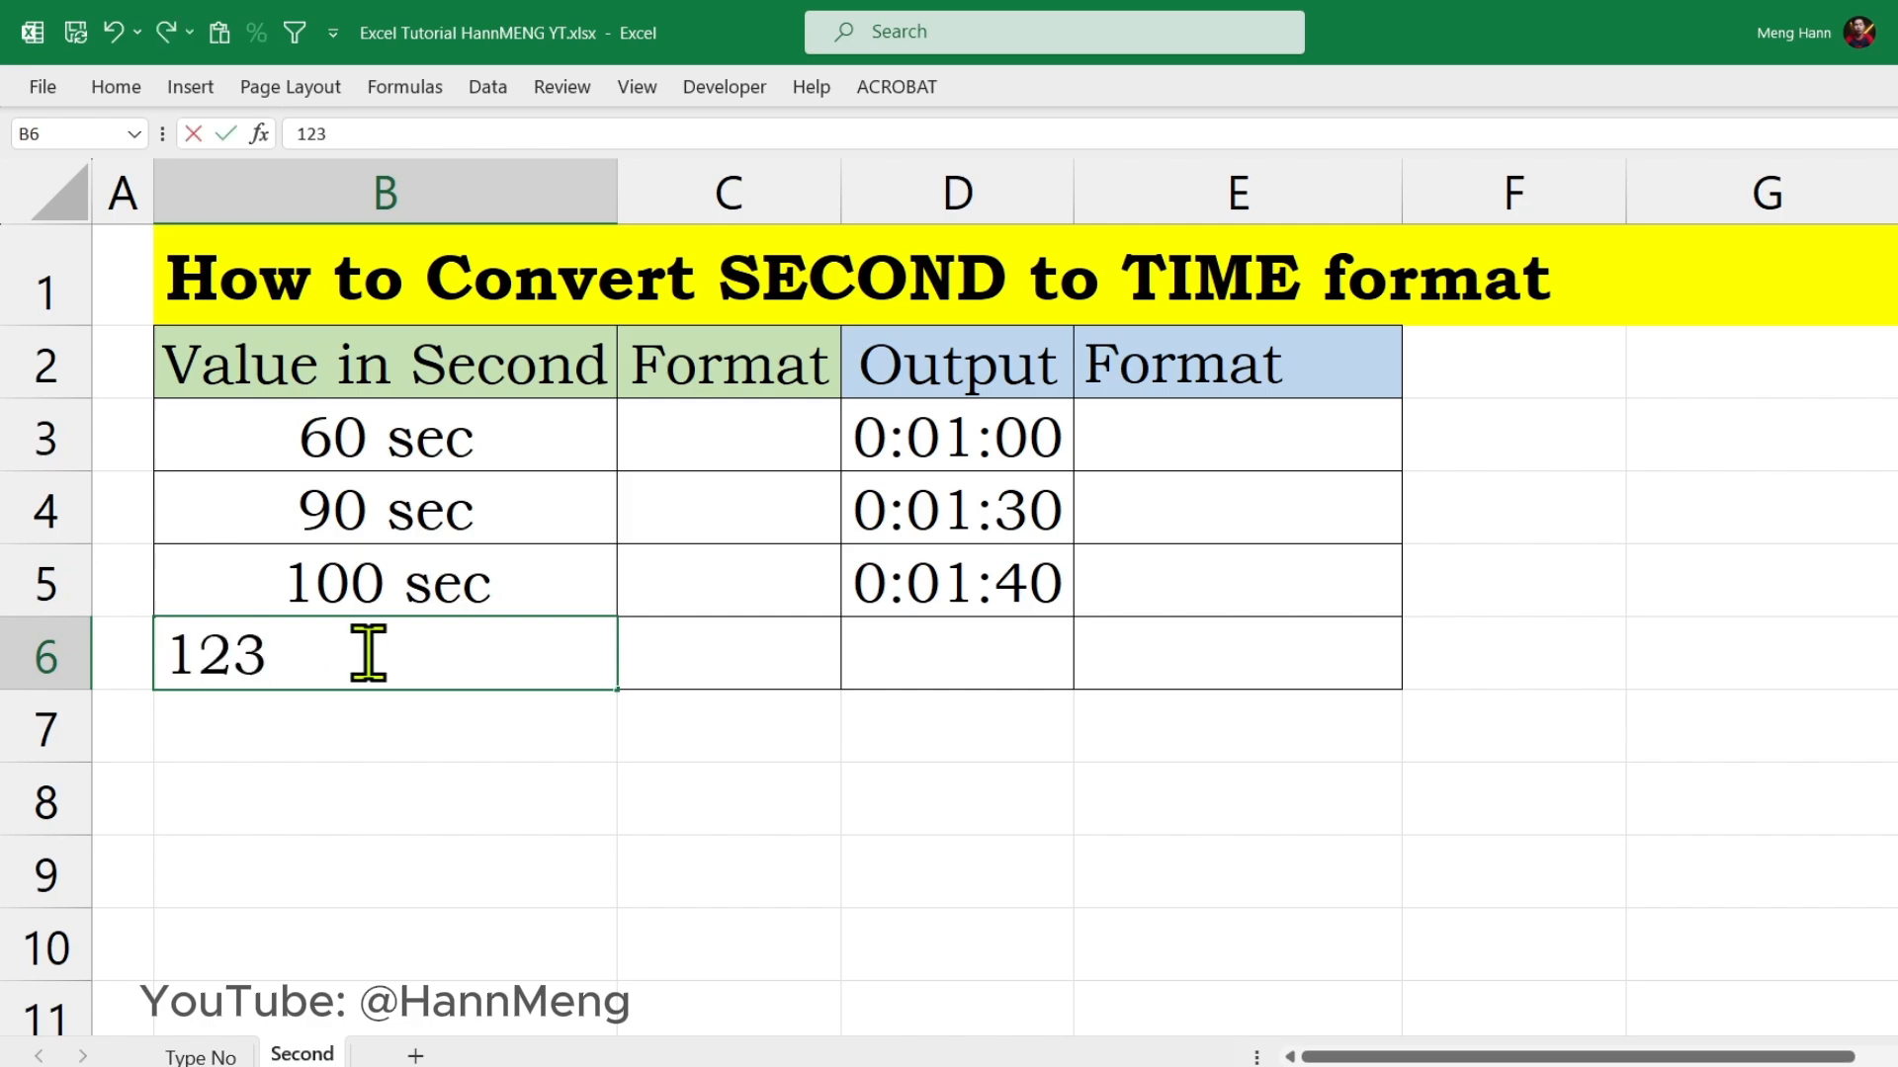
key(Return)
click(572, 657)
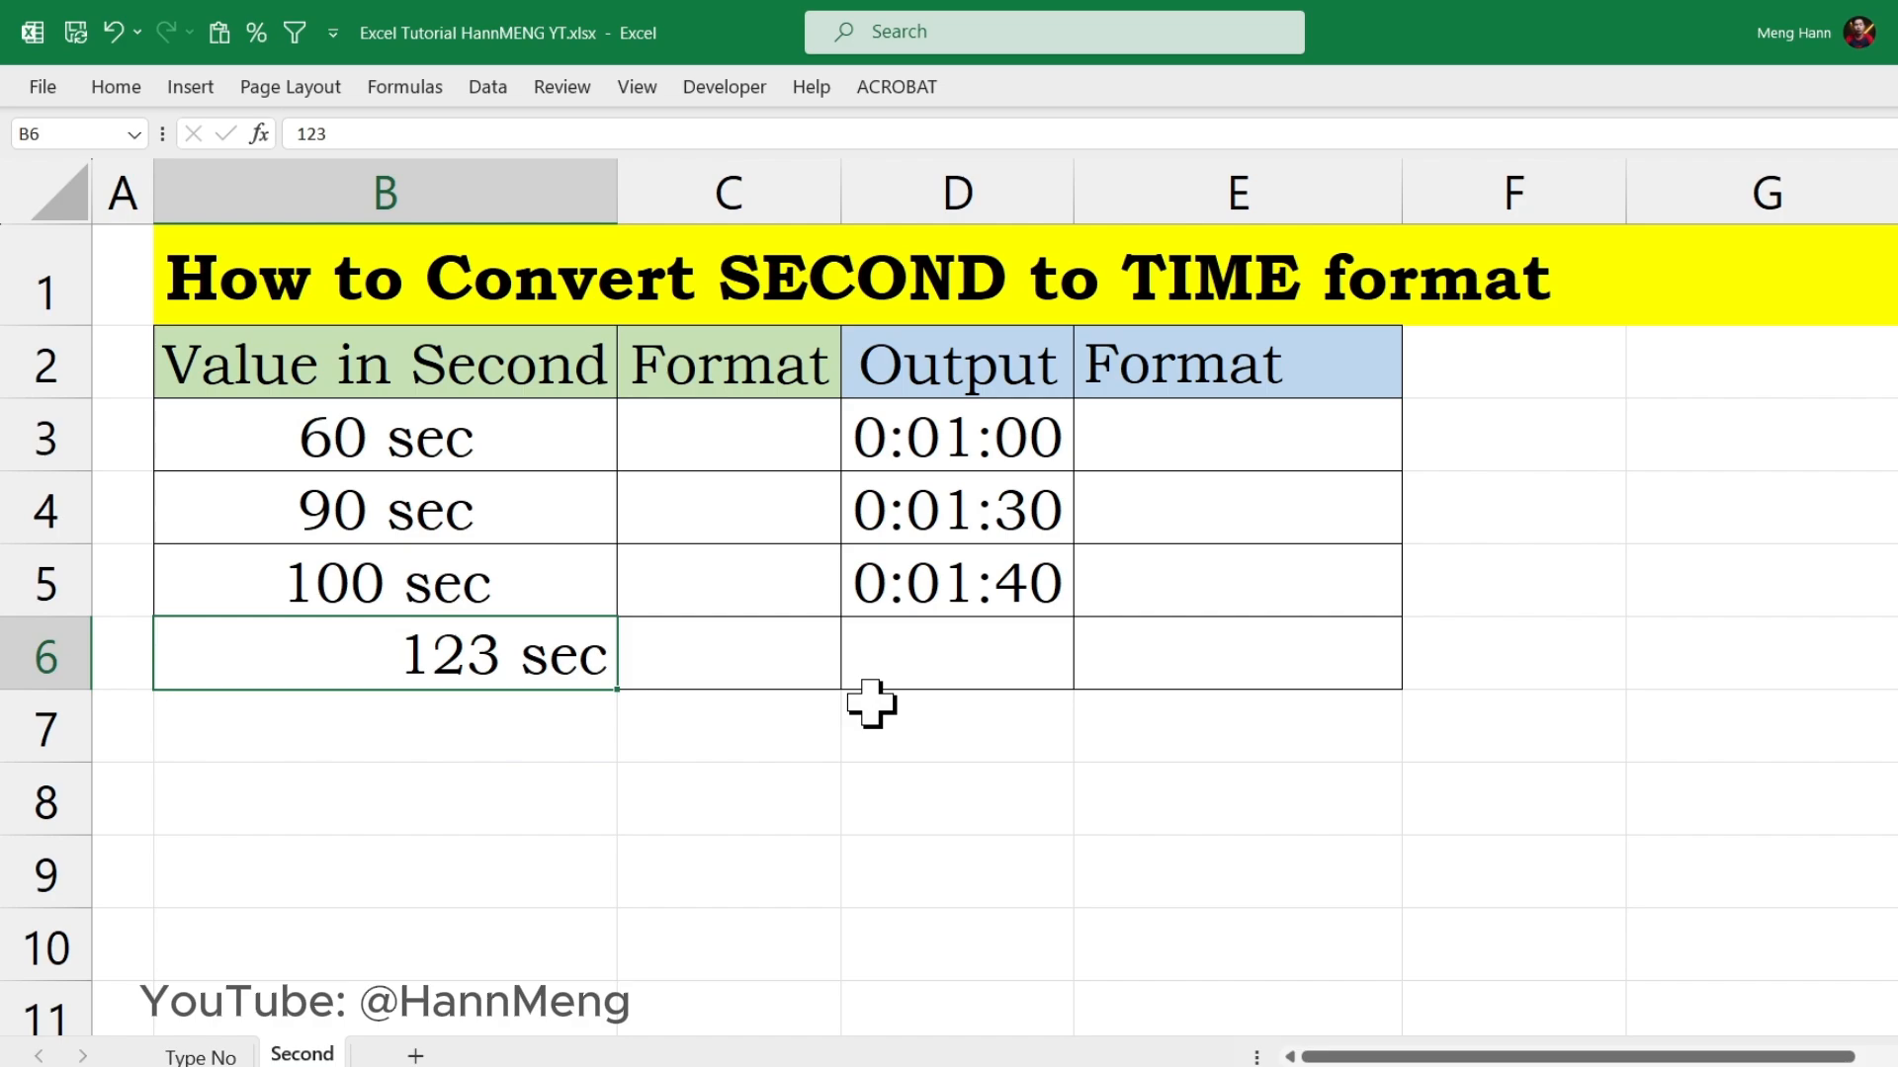
key(Delete)
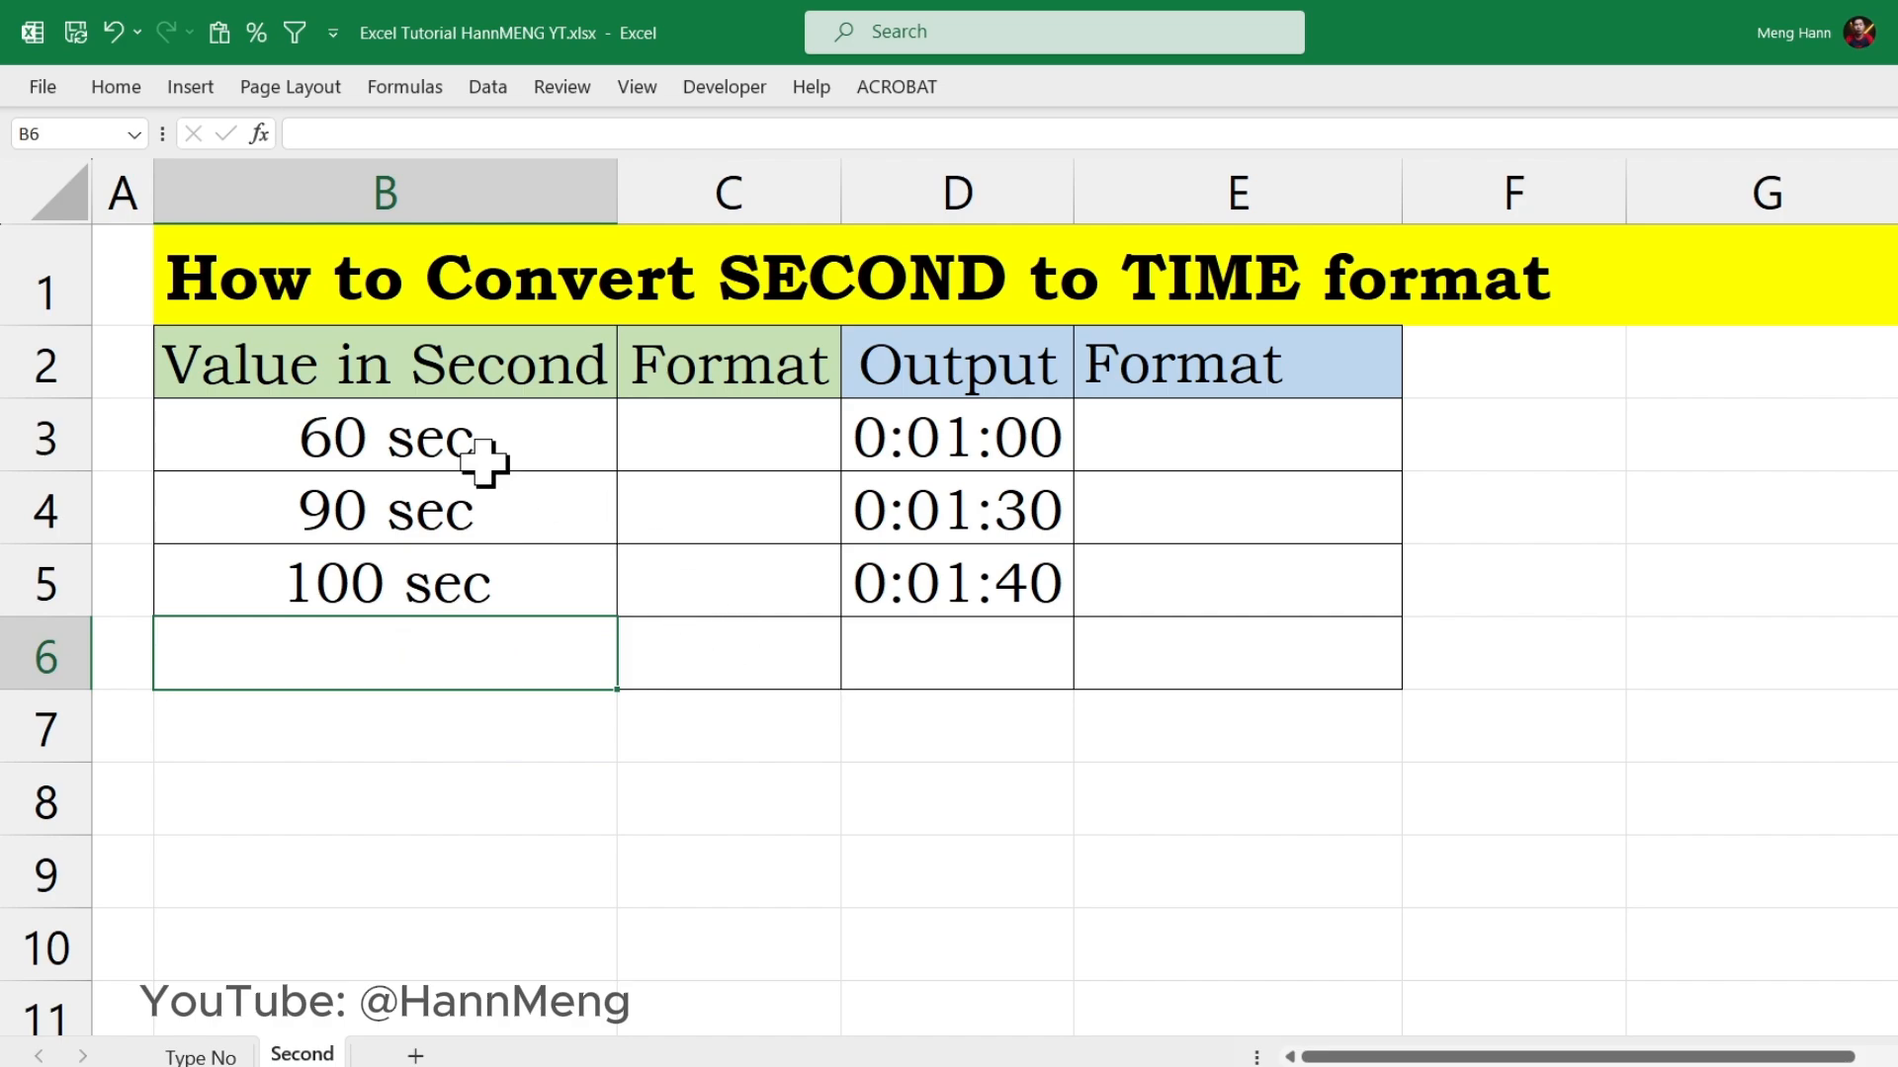
Step: Clear all values in the Value in Second column, cells B3:B6
drag(491, 466, 510, 663)
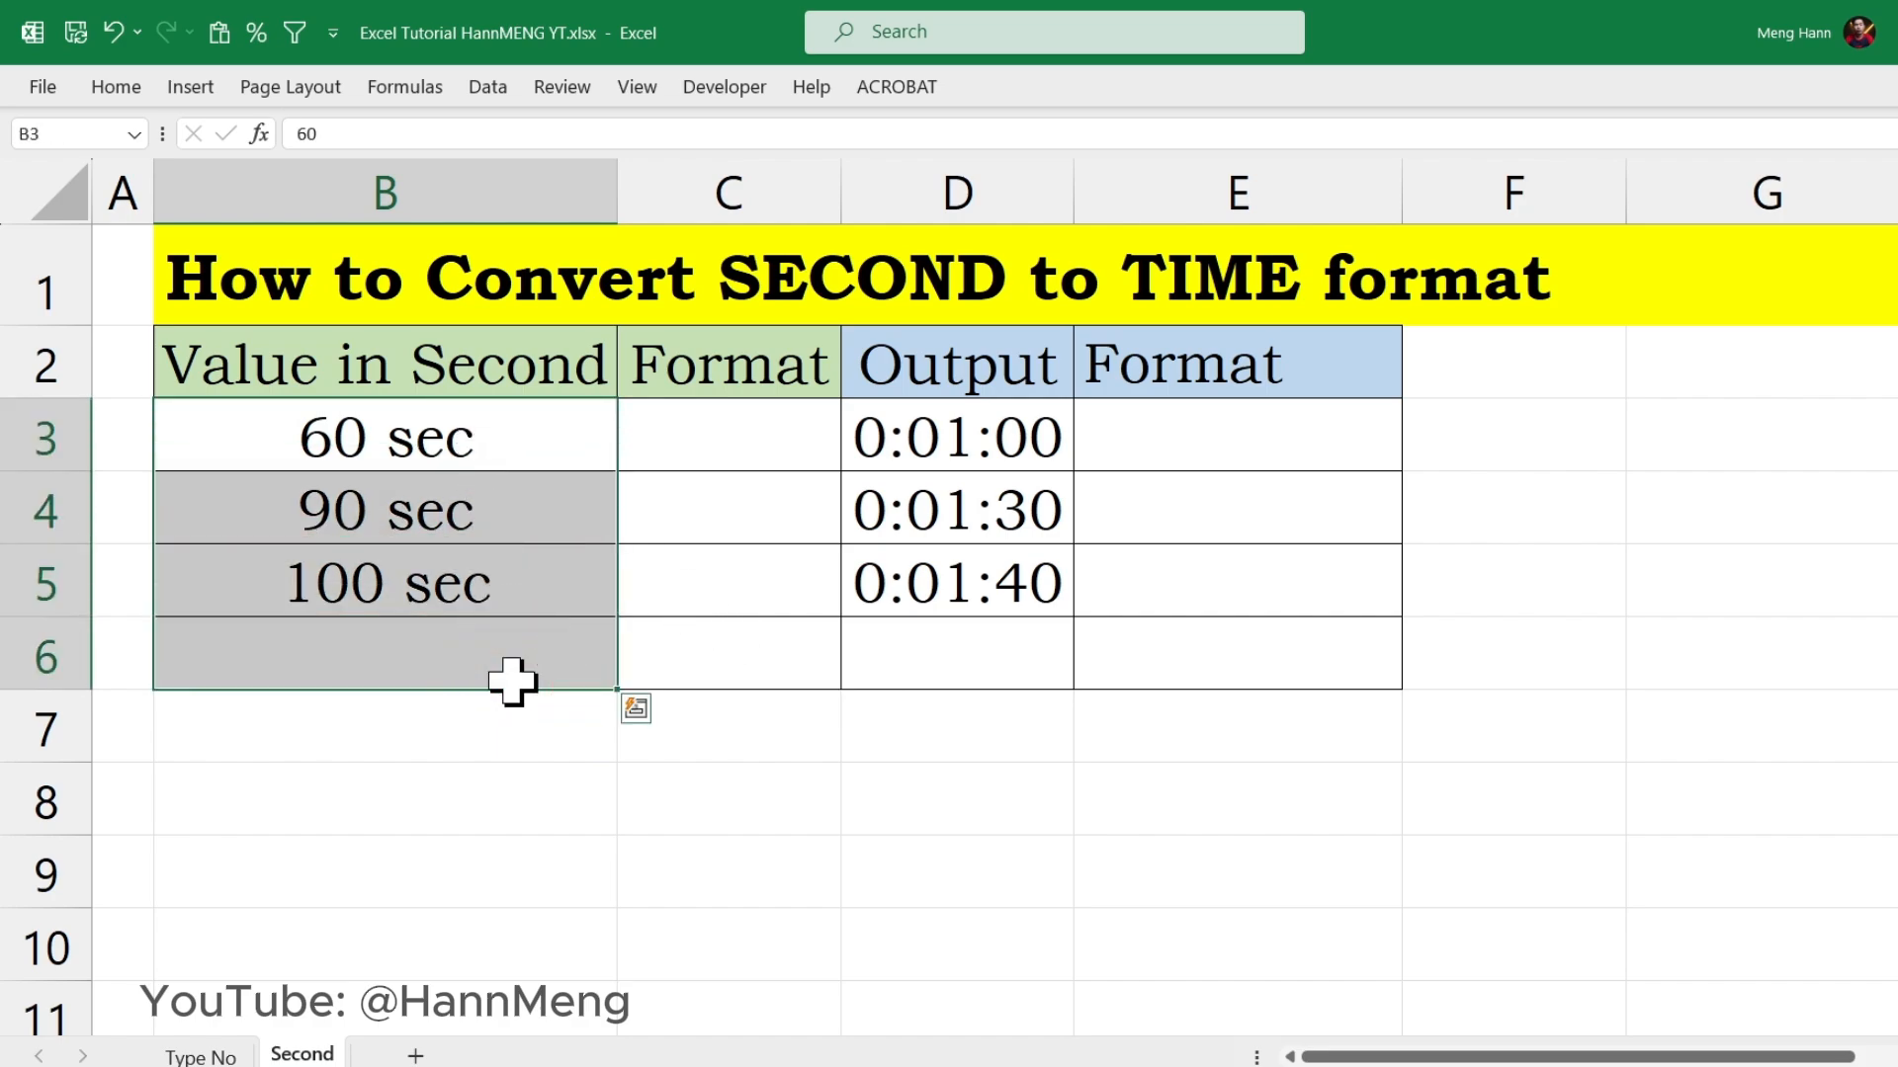
key(Delete)
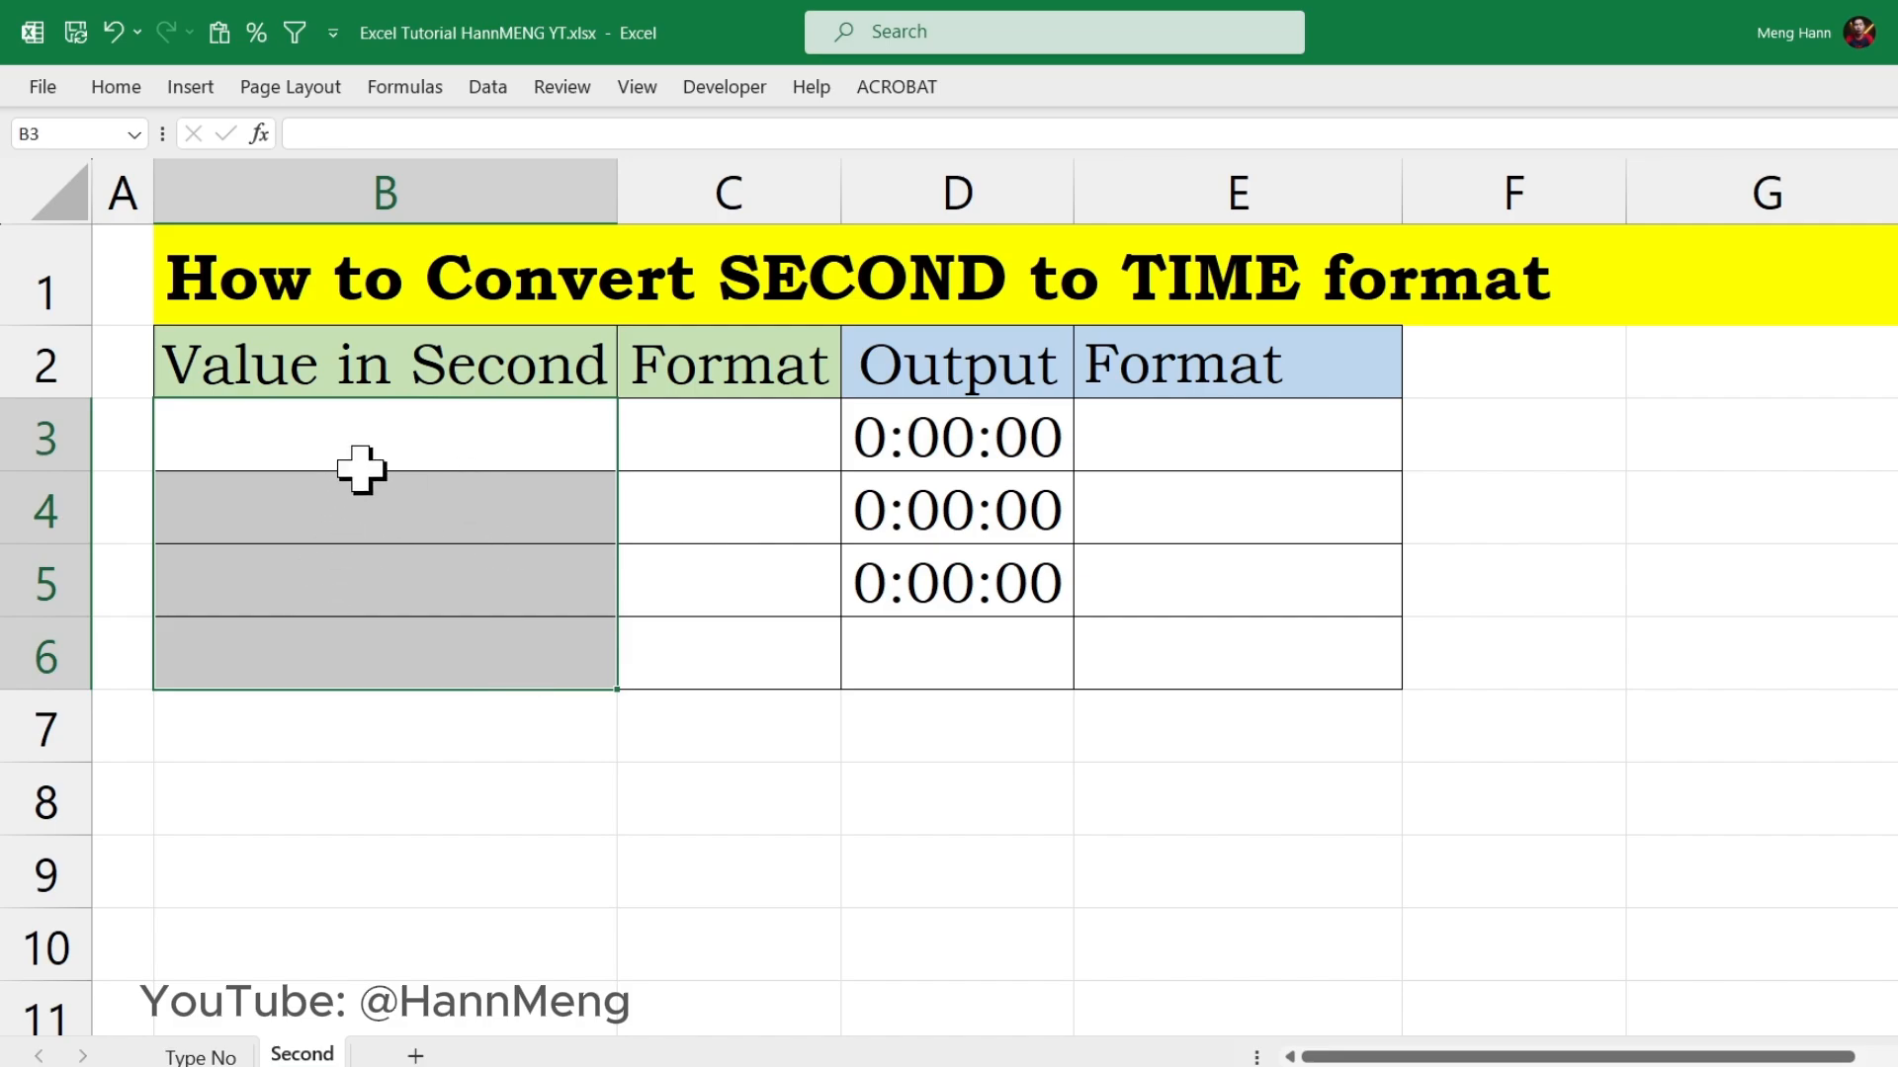
Step: Apply the custom number format #"sec" to the cleared cells B3:B6
drag(365, 464, 425, 675)
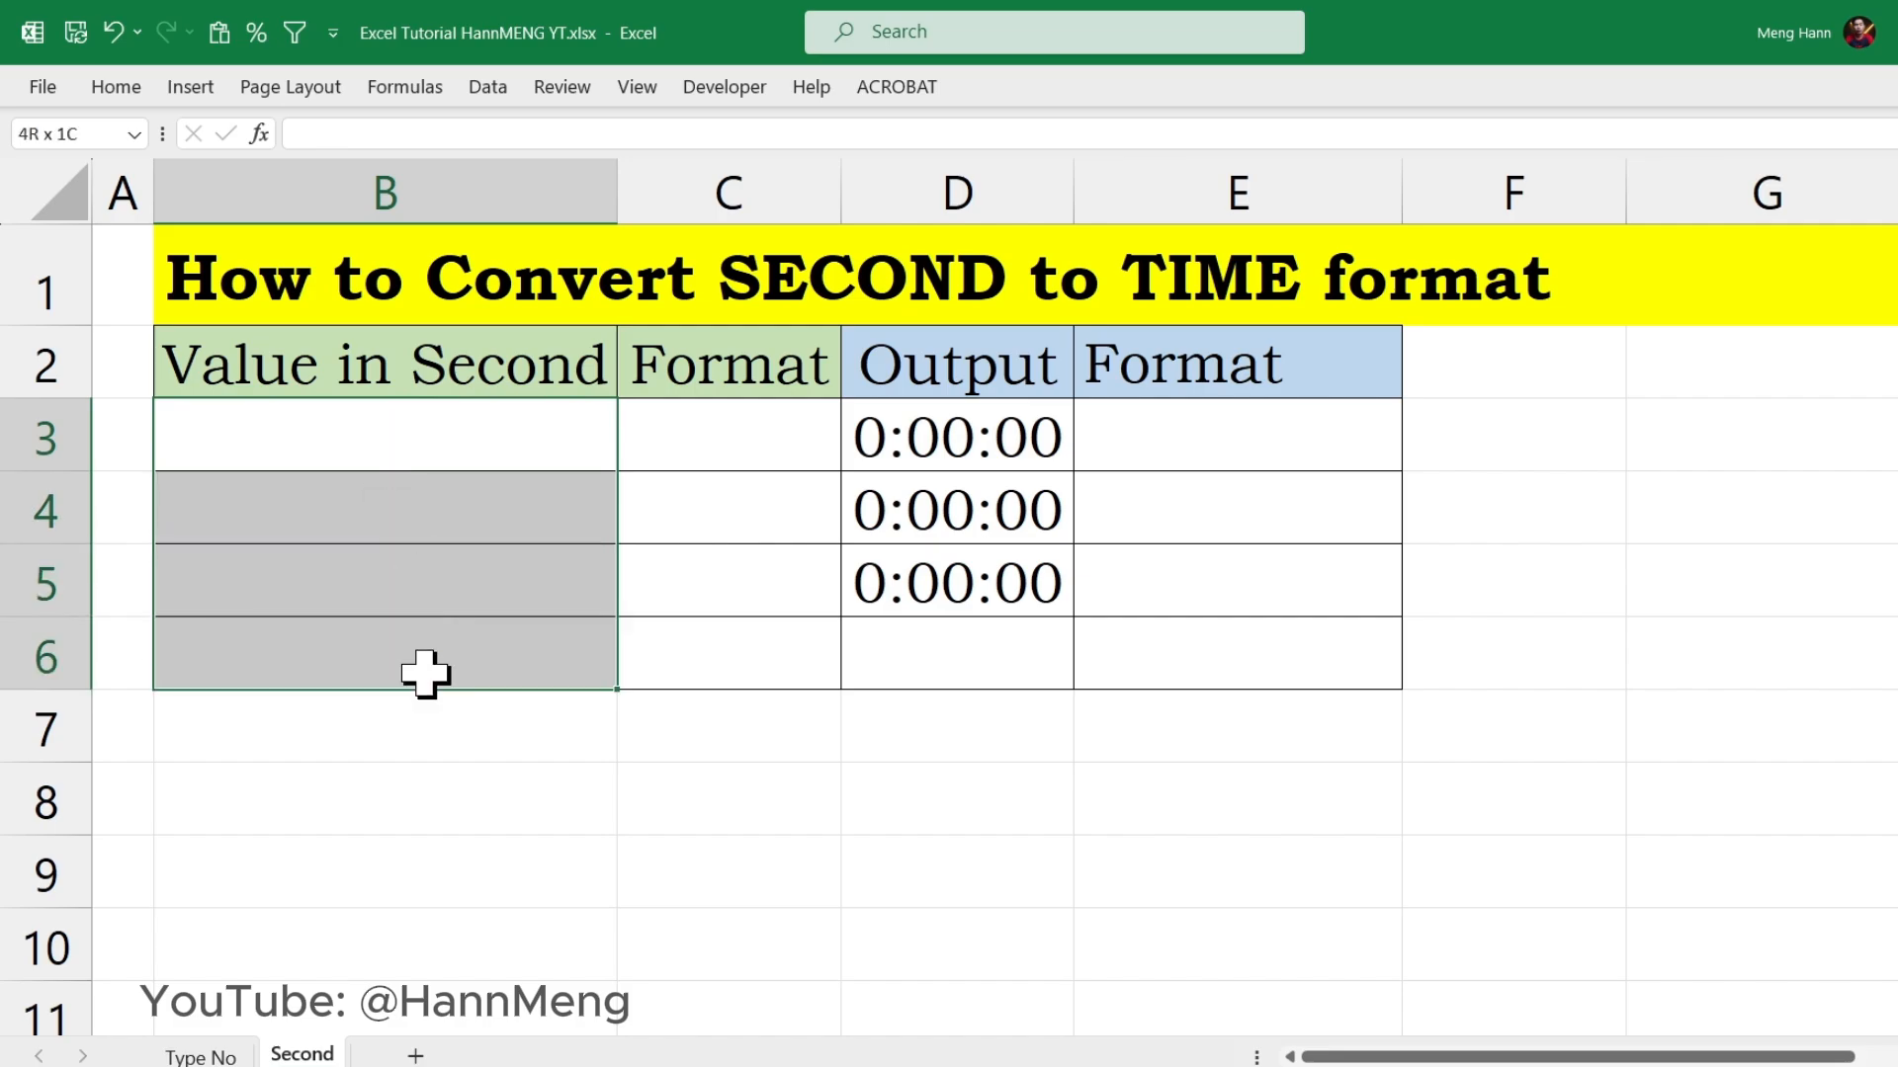
right_click(380, 430)
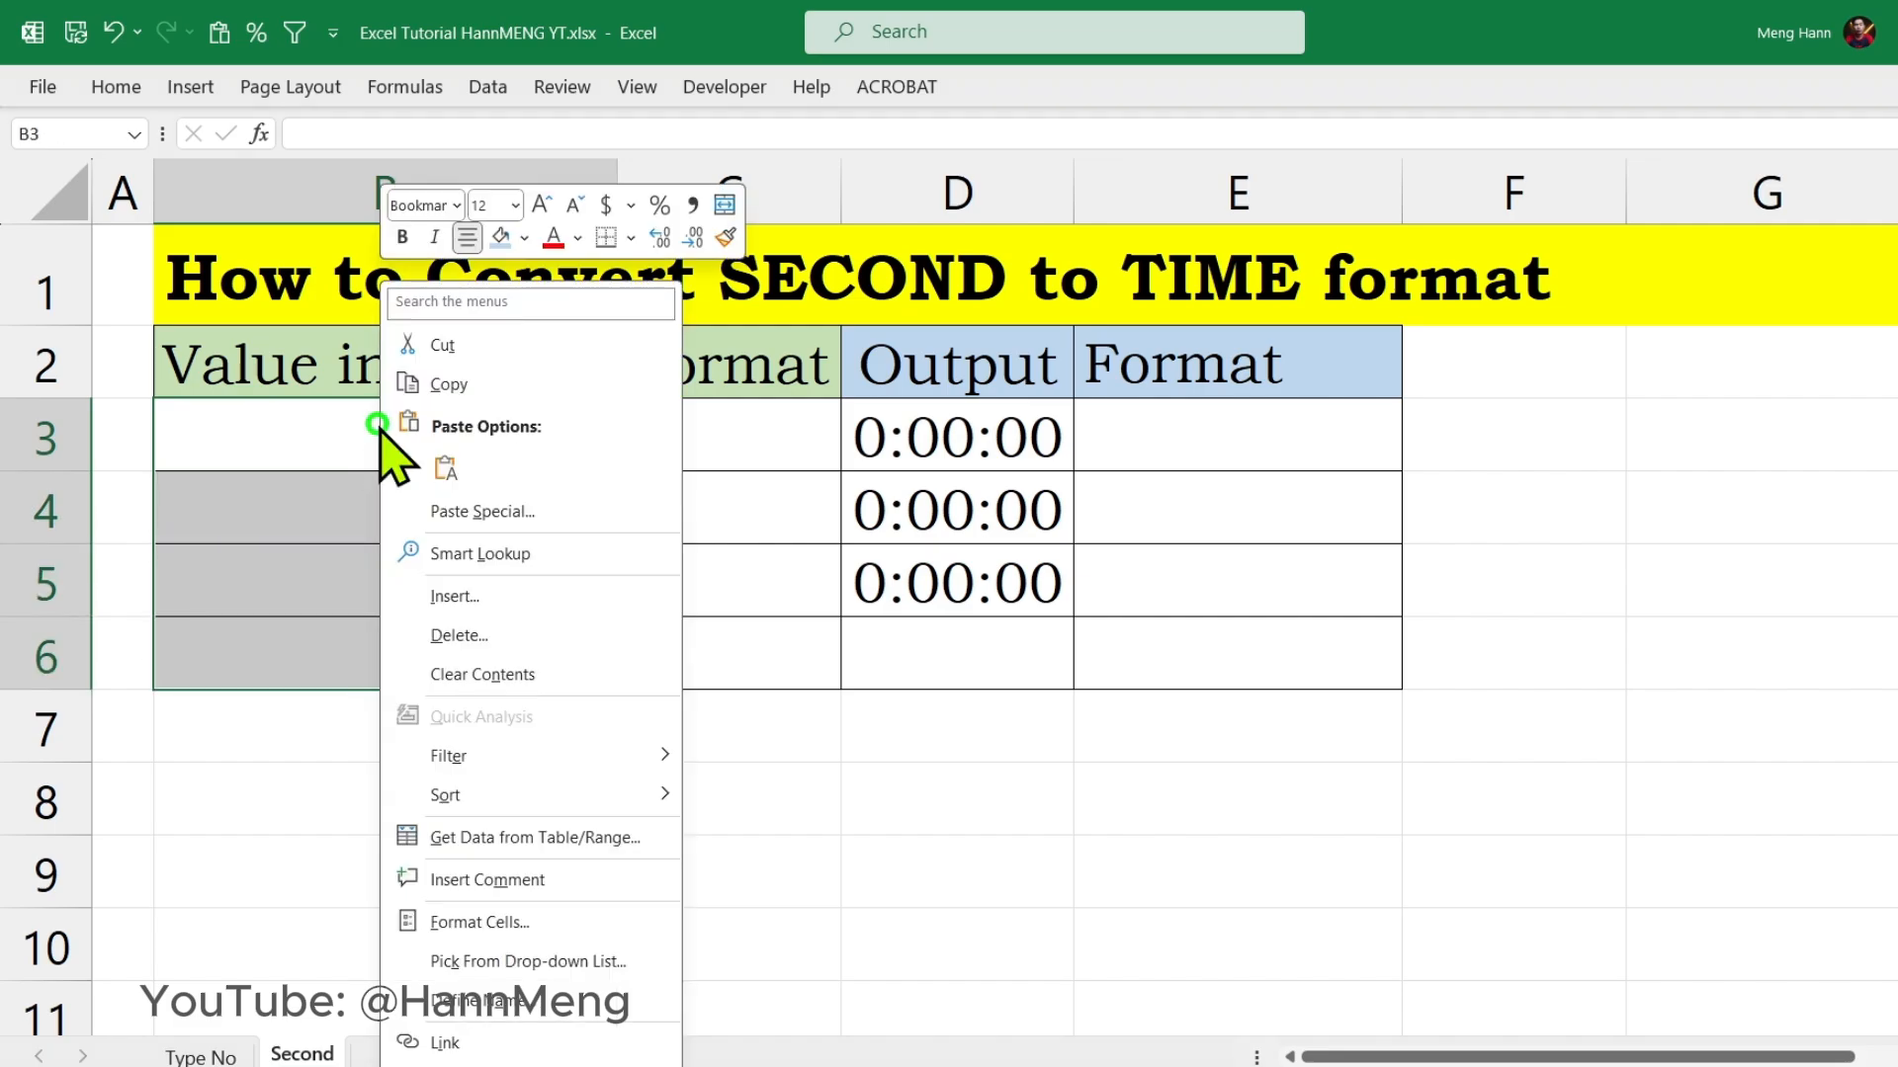
click(459, 922)
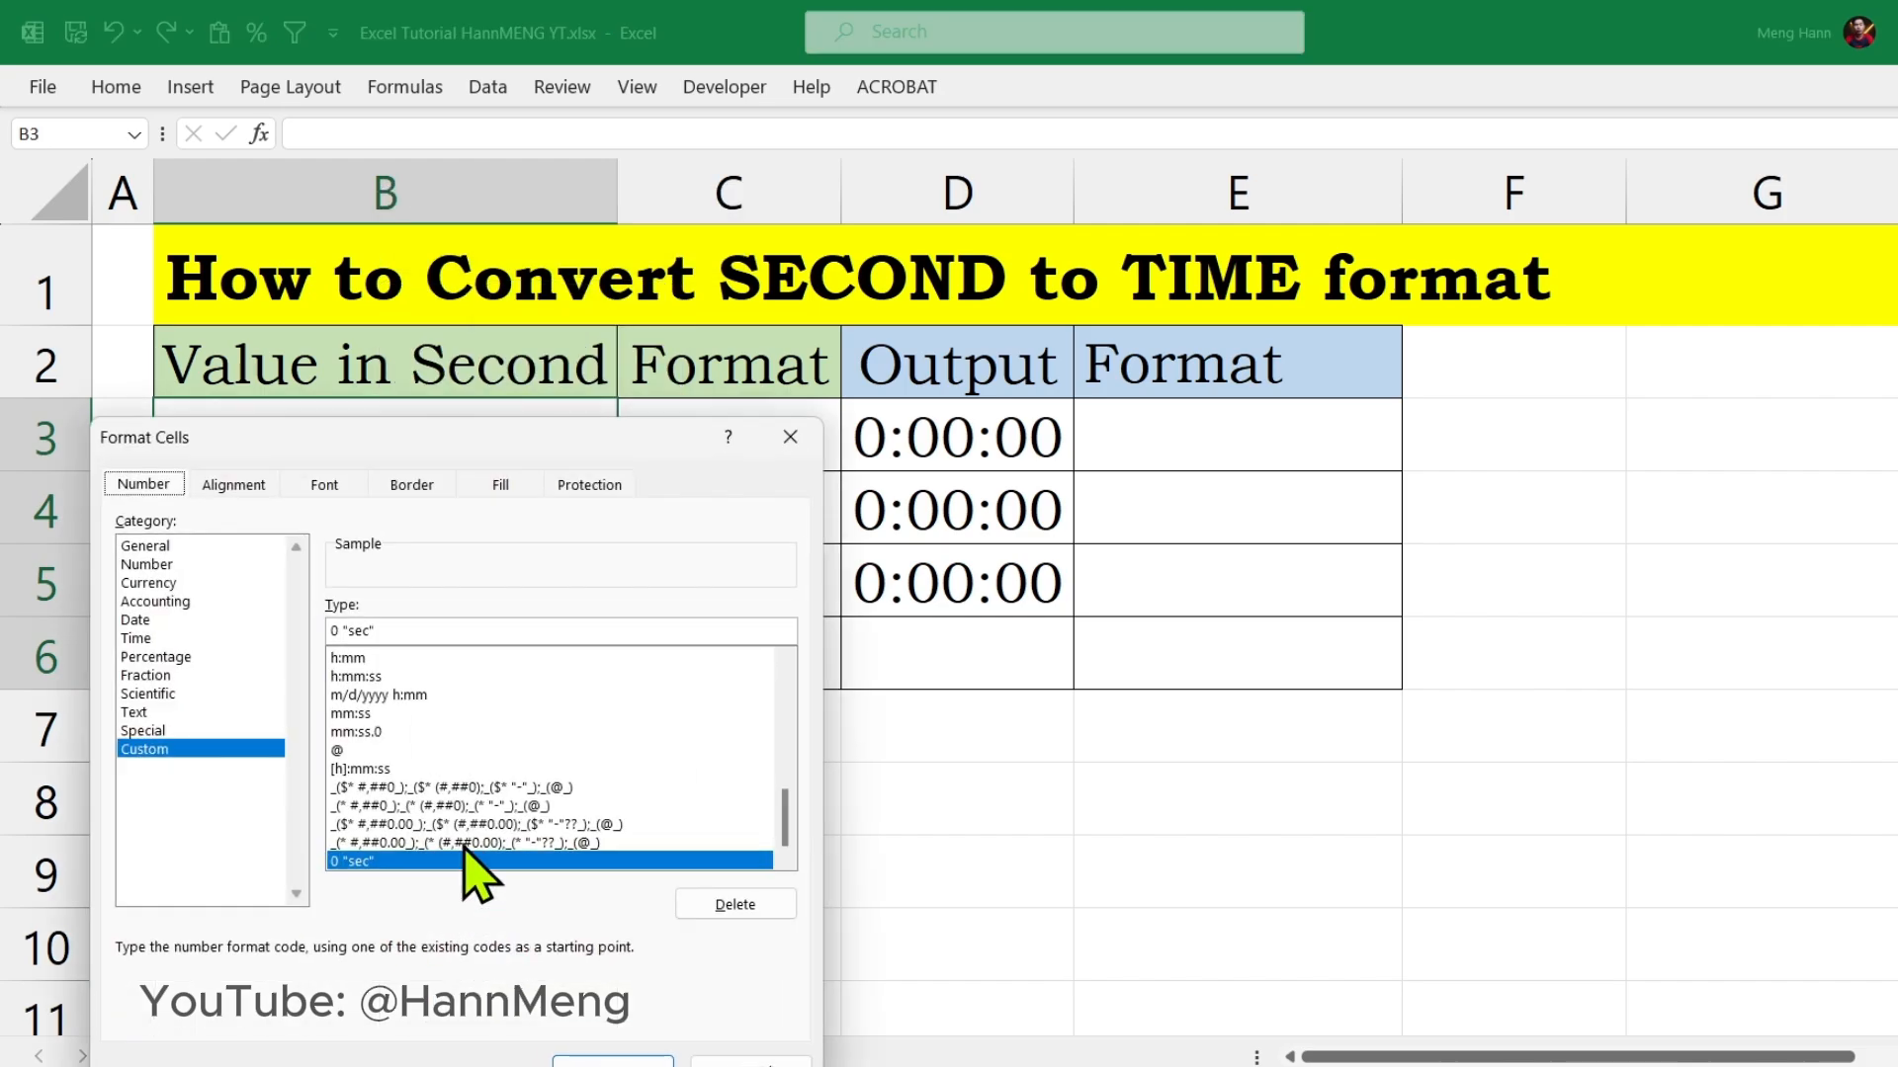
drag(465, 440, 681, 367)
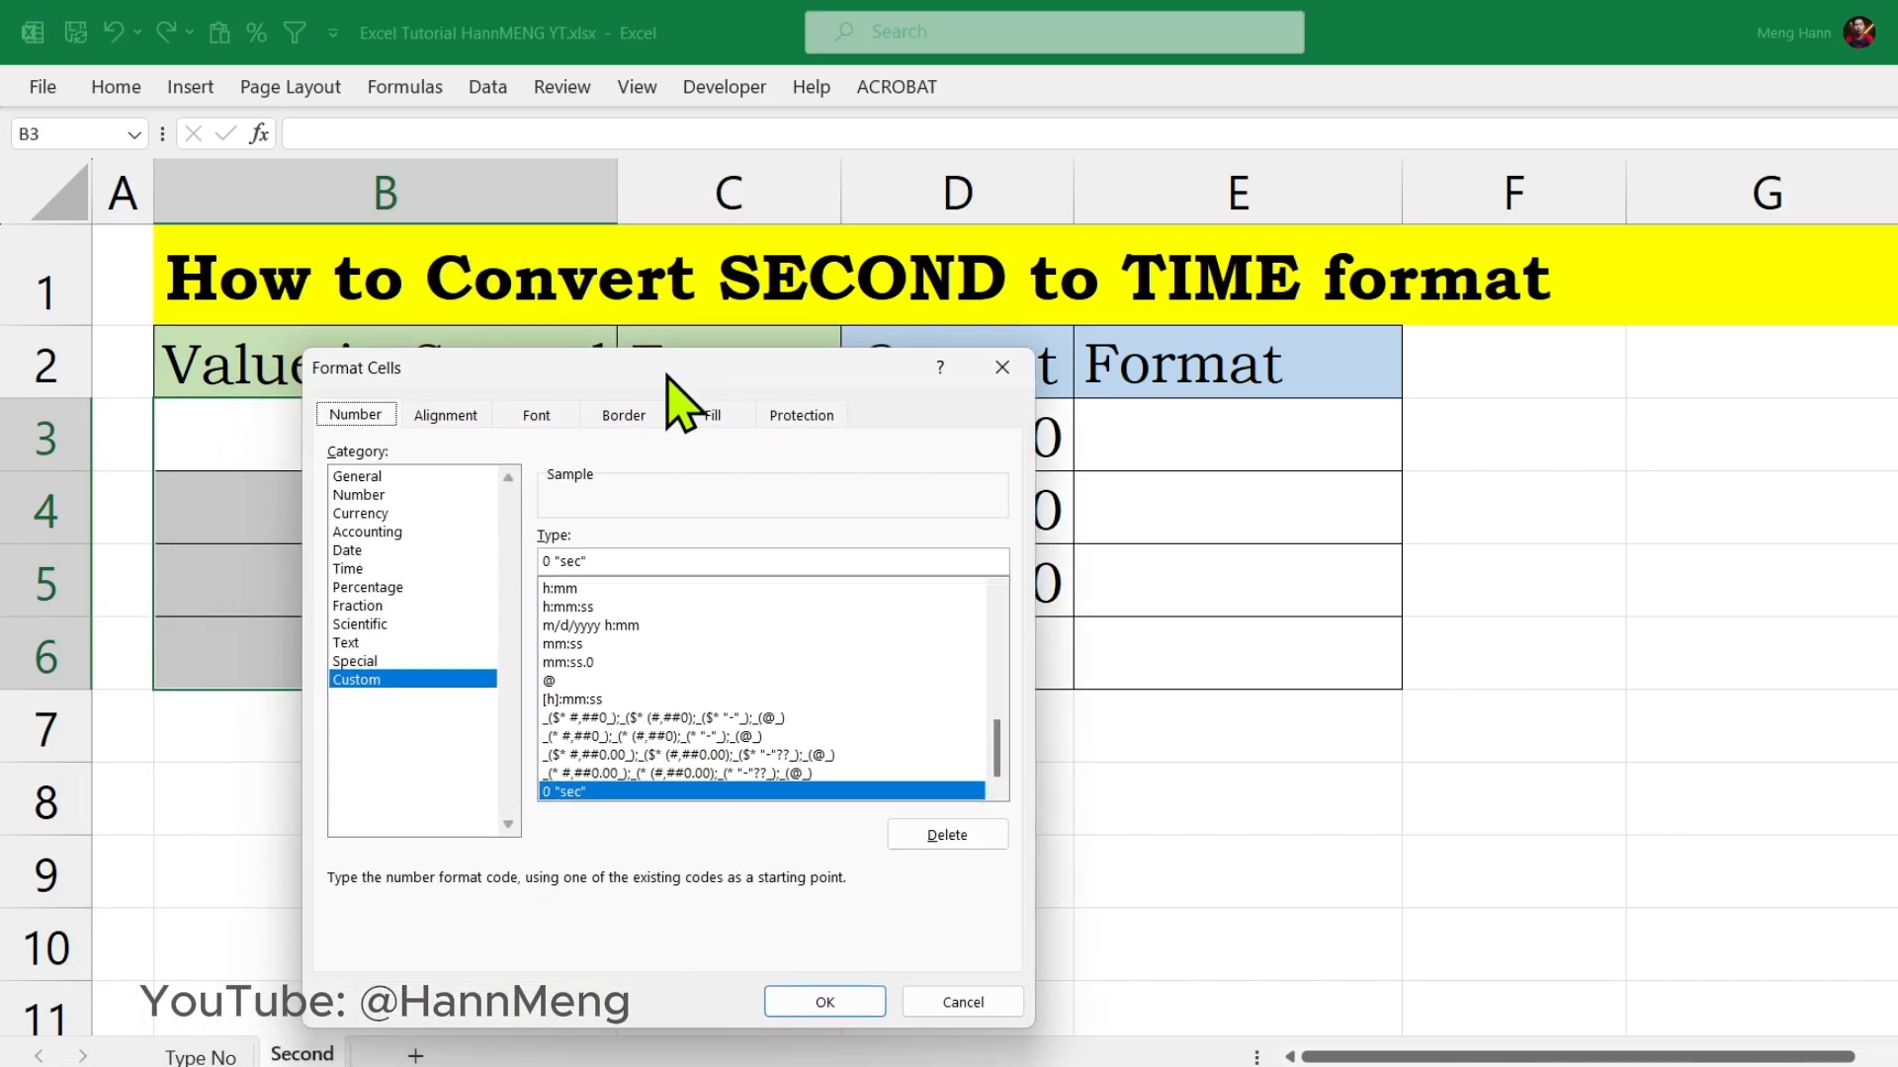
click(395, 683)
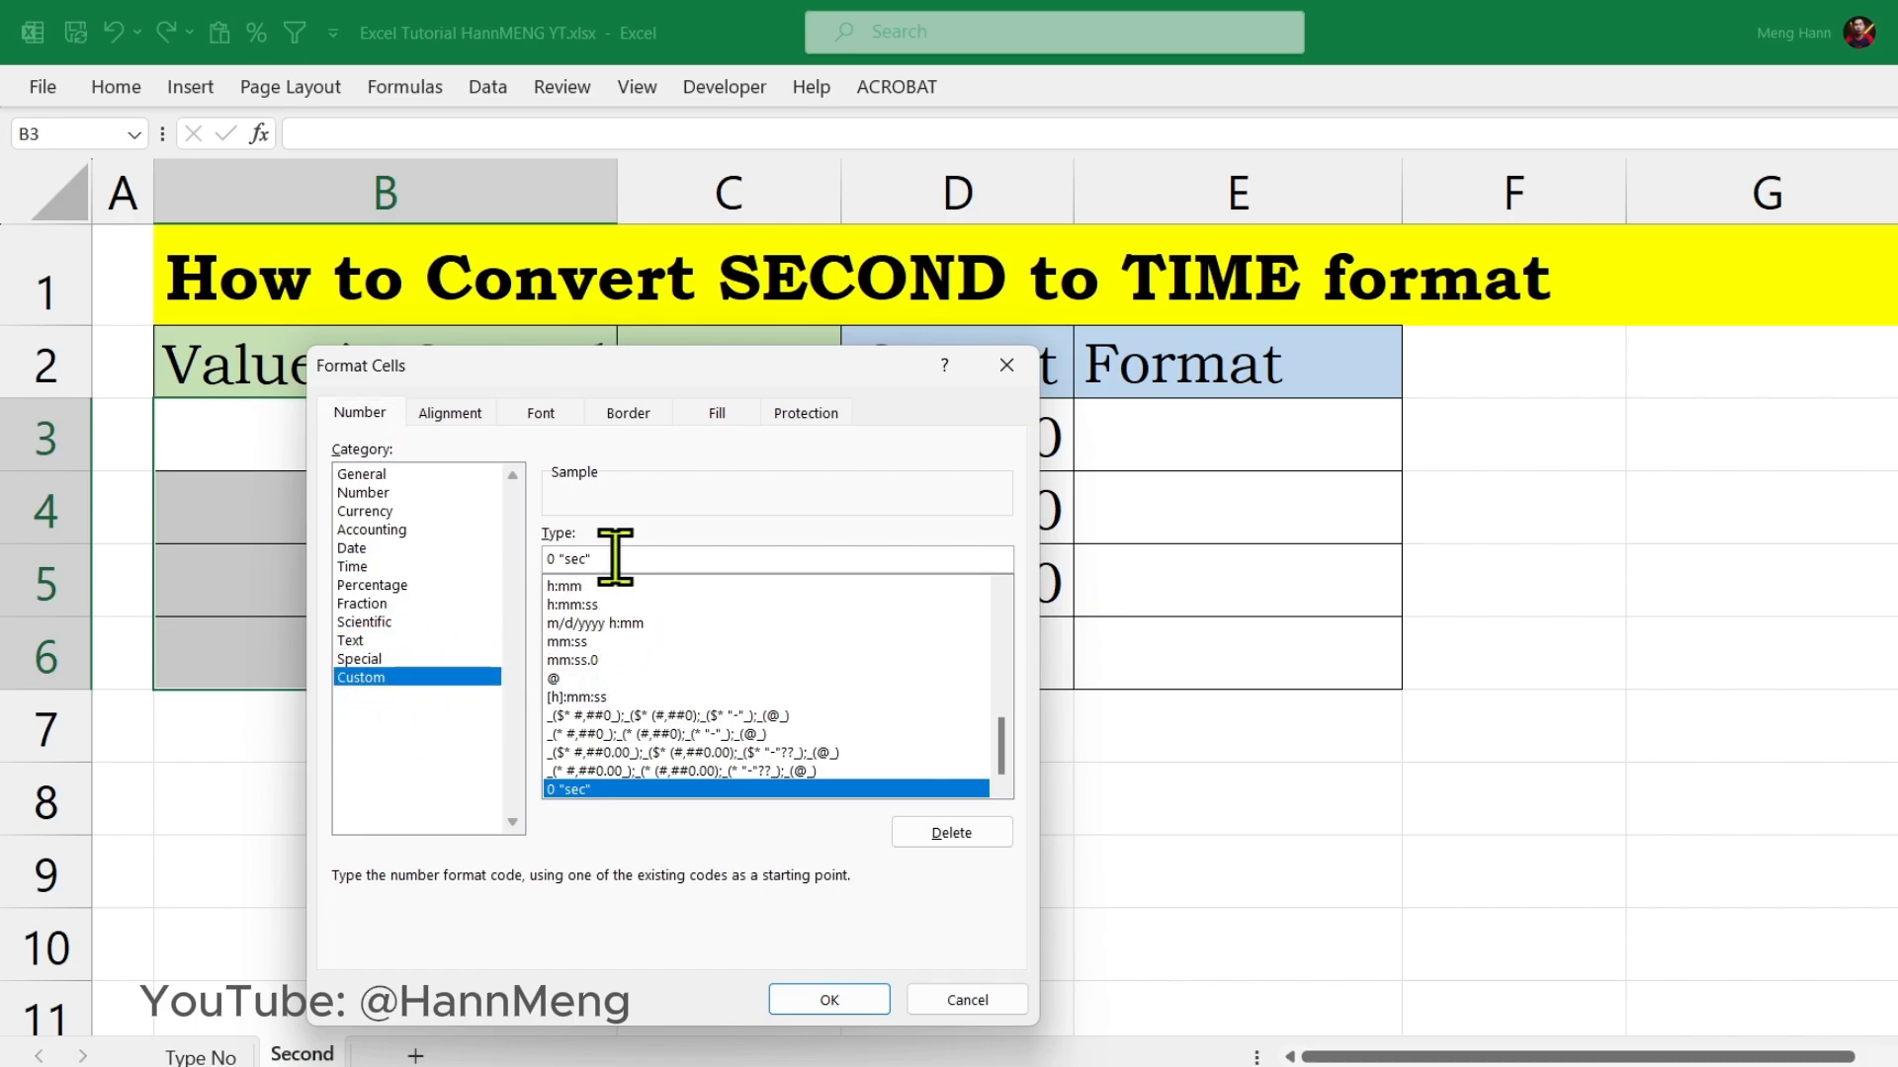
drag(619, 559, 542, 559)
click(558, 558)
key(BackSpace)
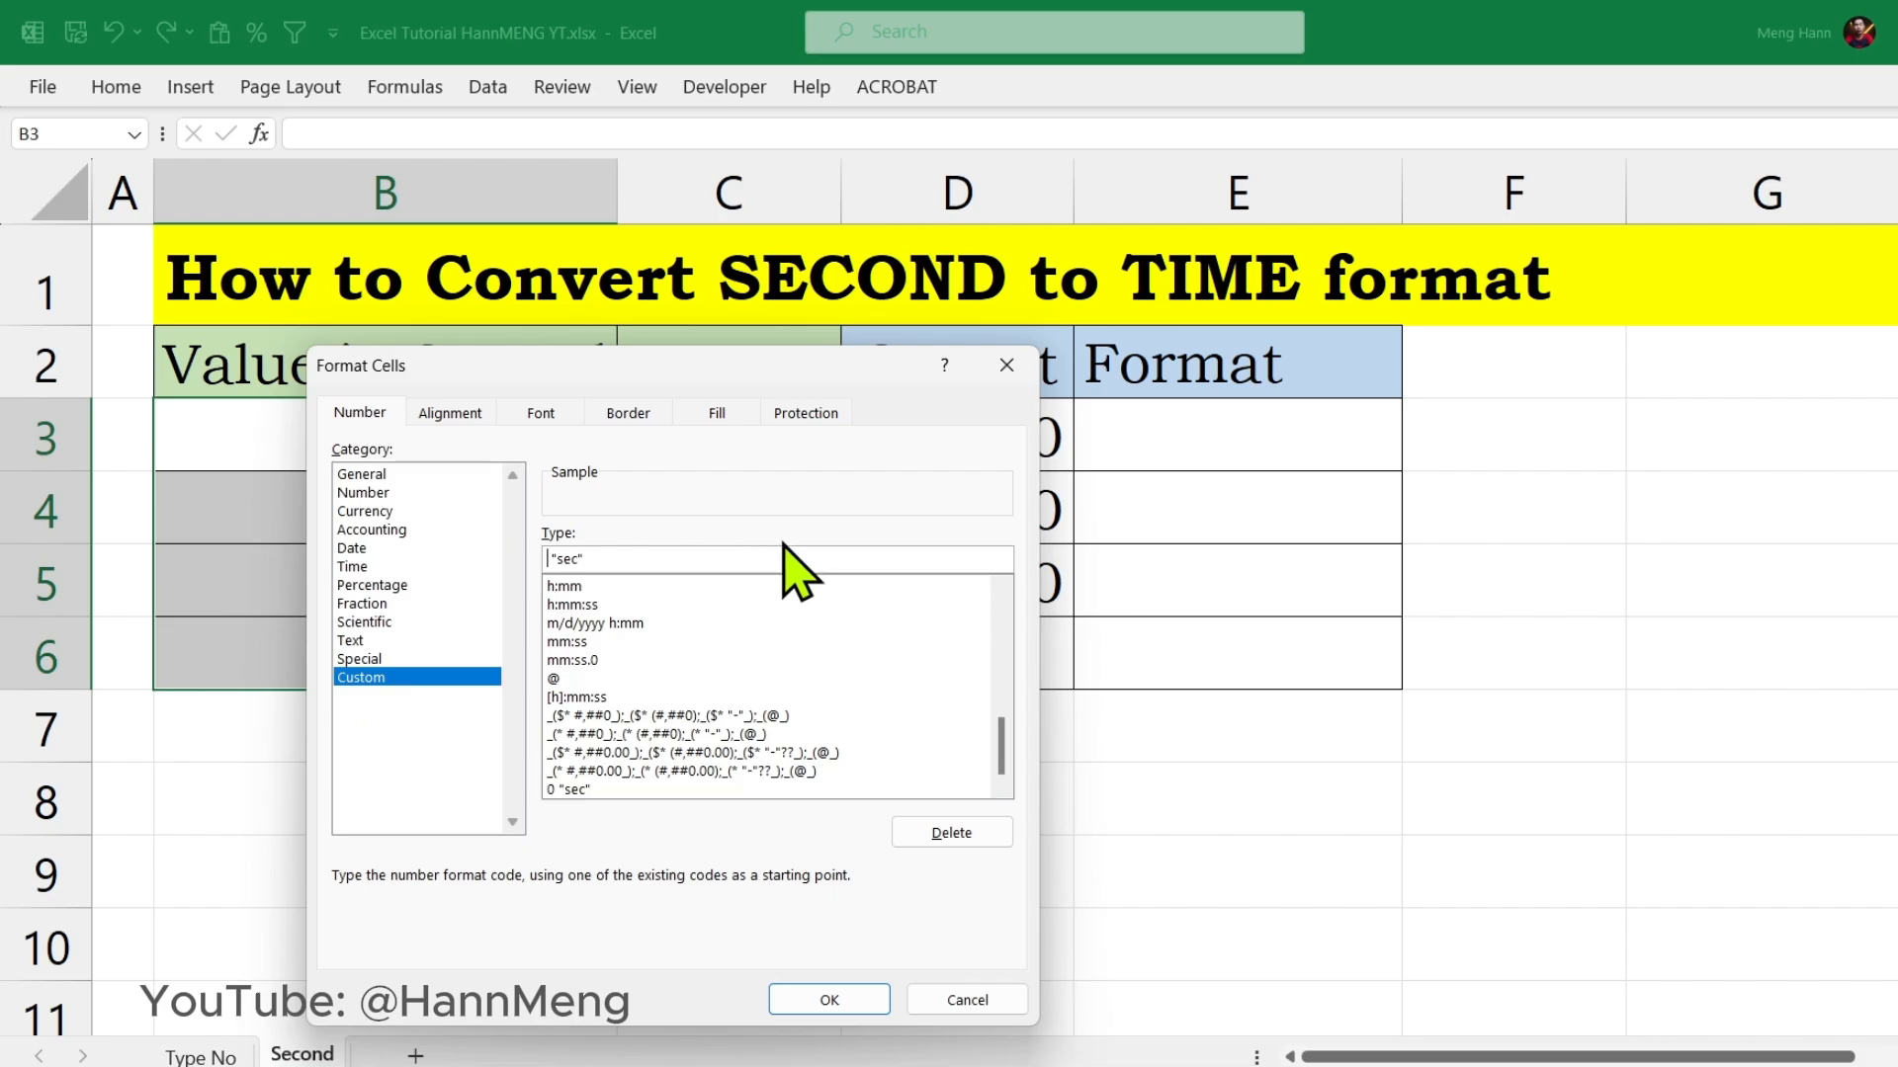
text(#)
key(Return)
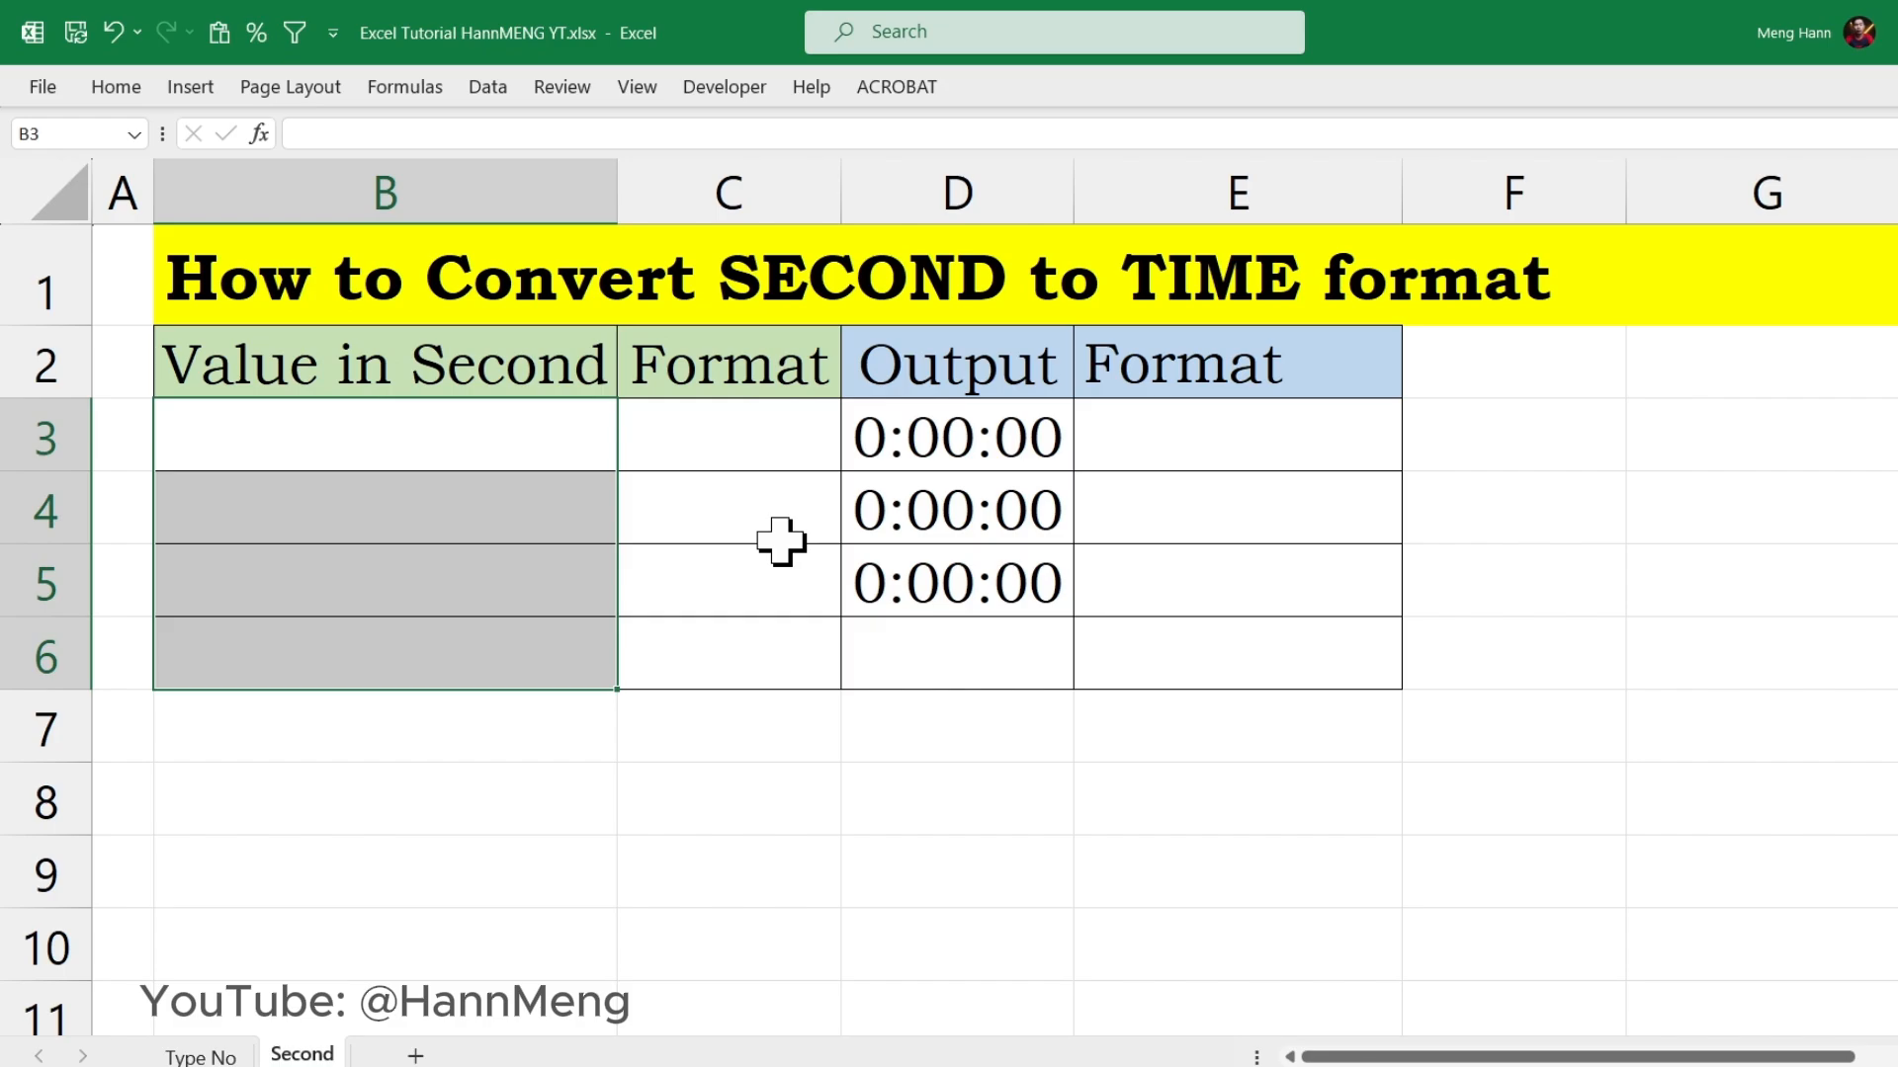
Step: Change the custom number format of cells B3:B6 to 0"sec"
right_click(509, 463)
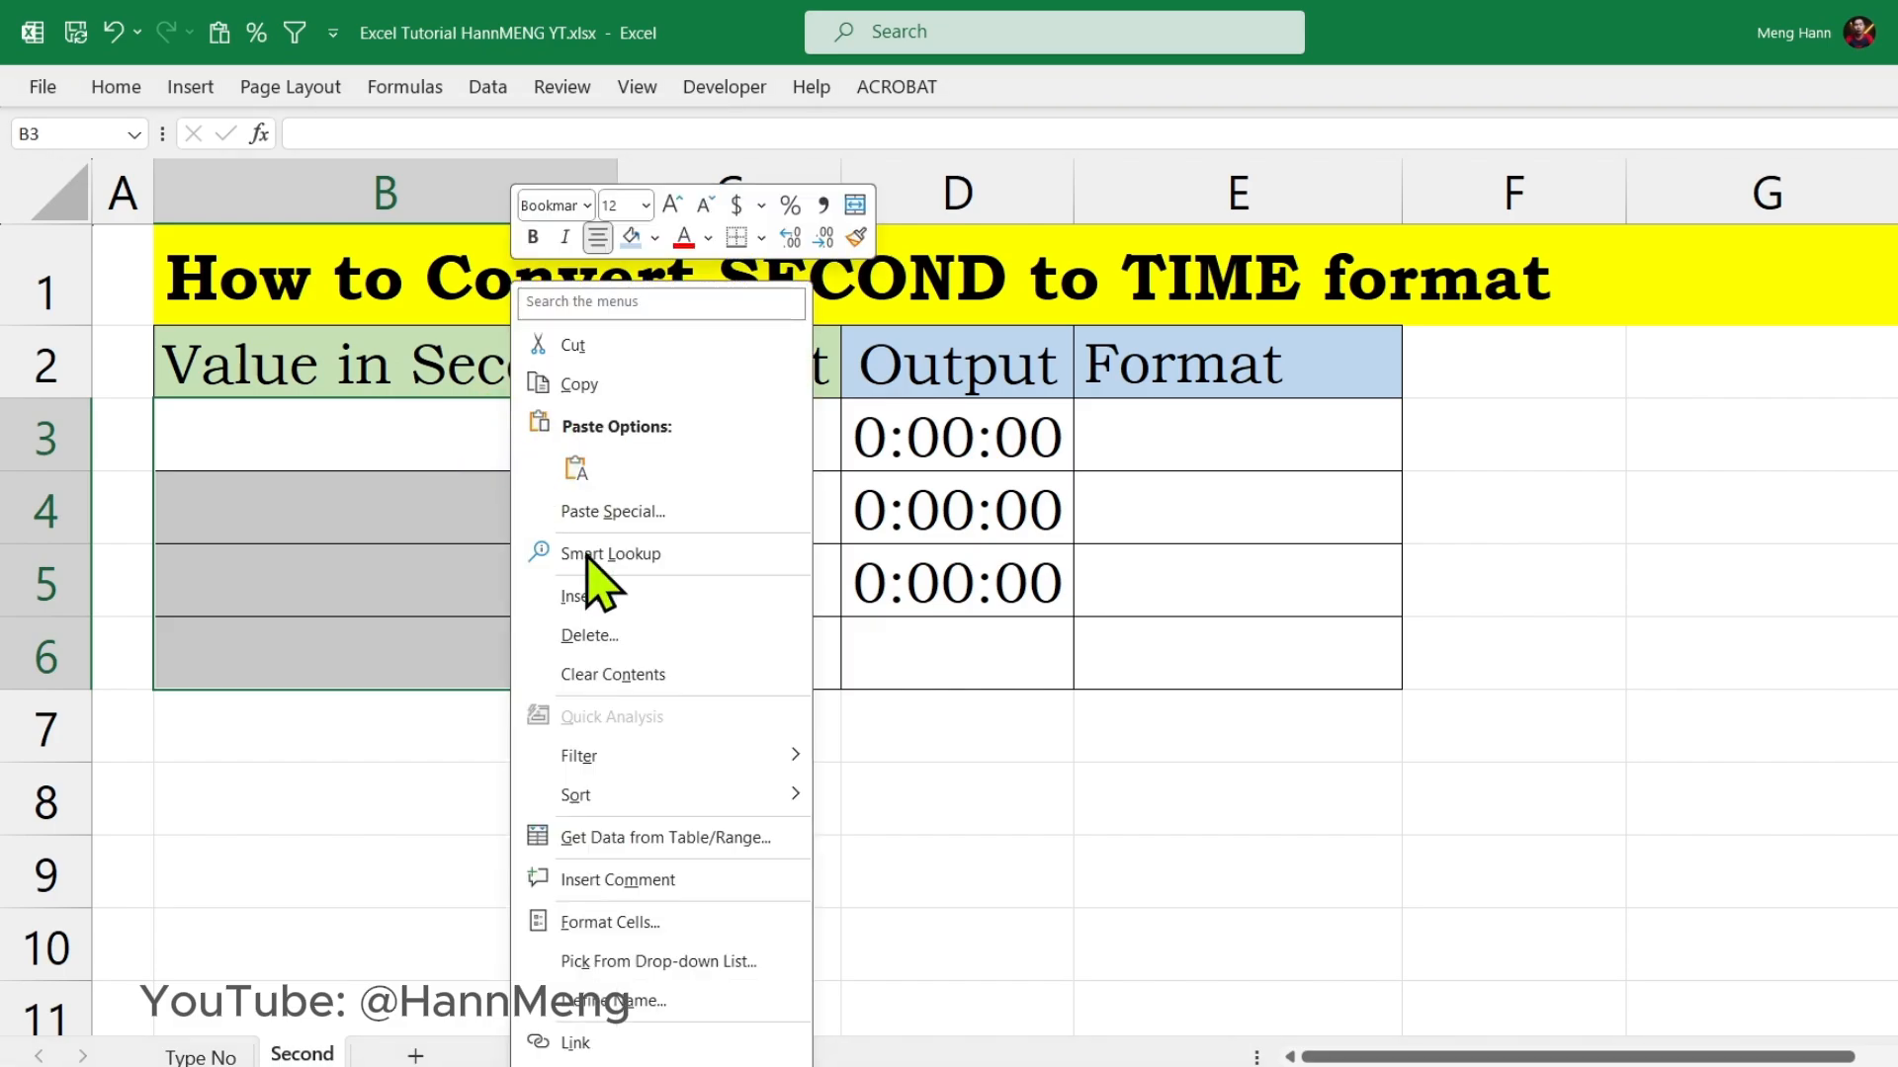
click(608, 925)
click(506, 632)
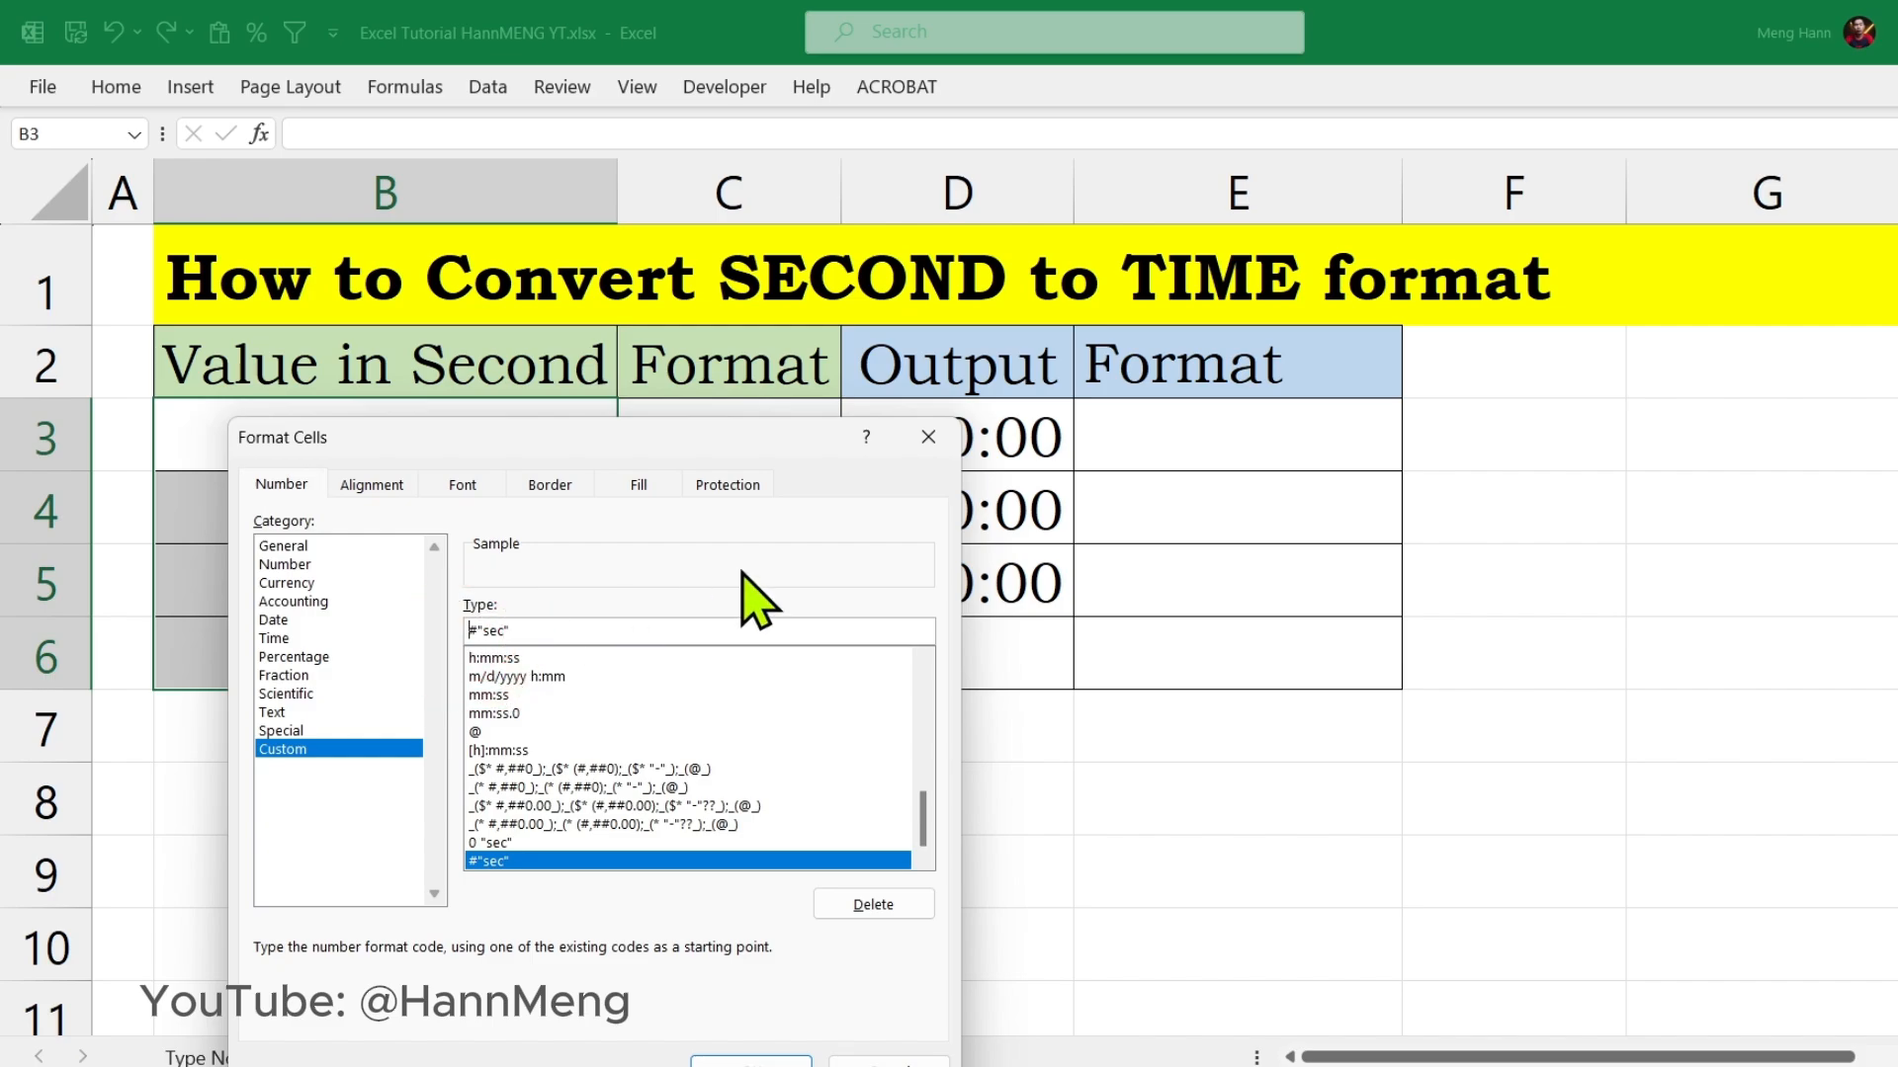
key(BackSpace)
text(0)
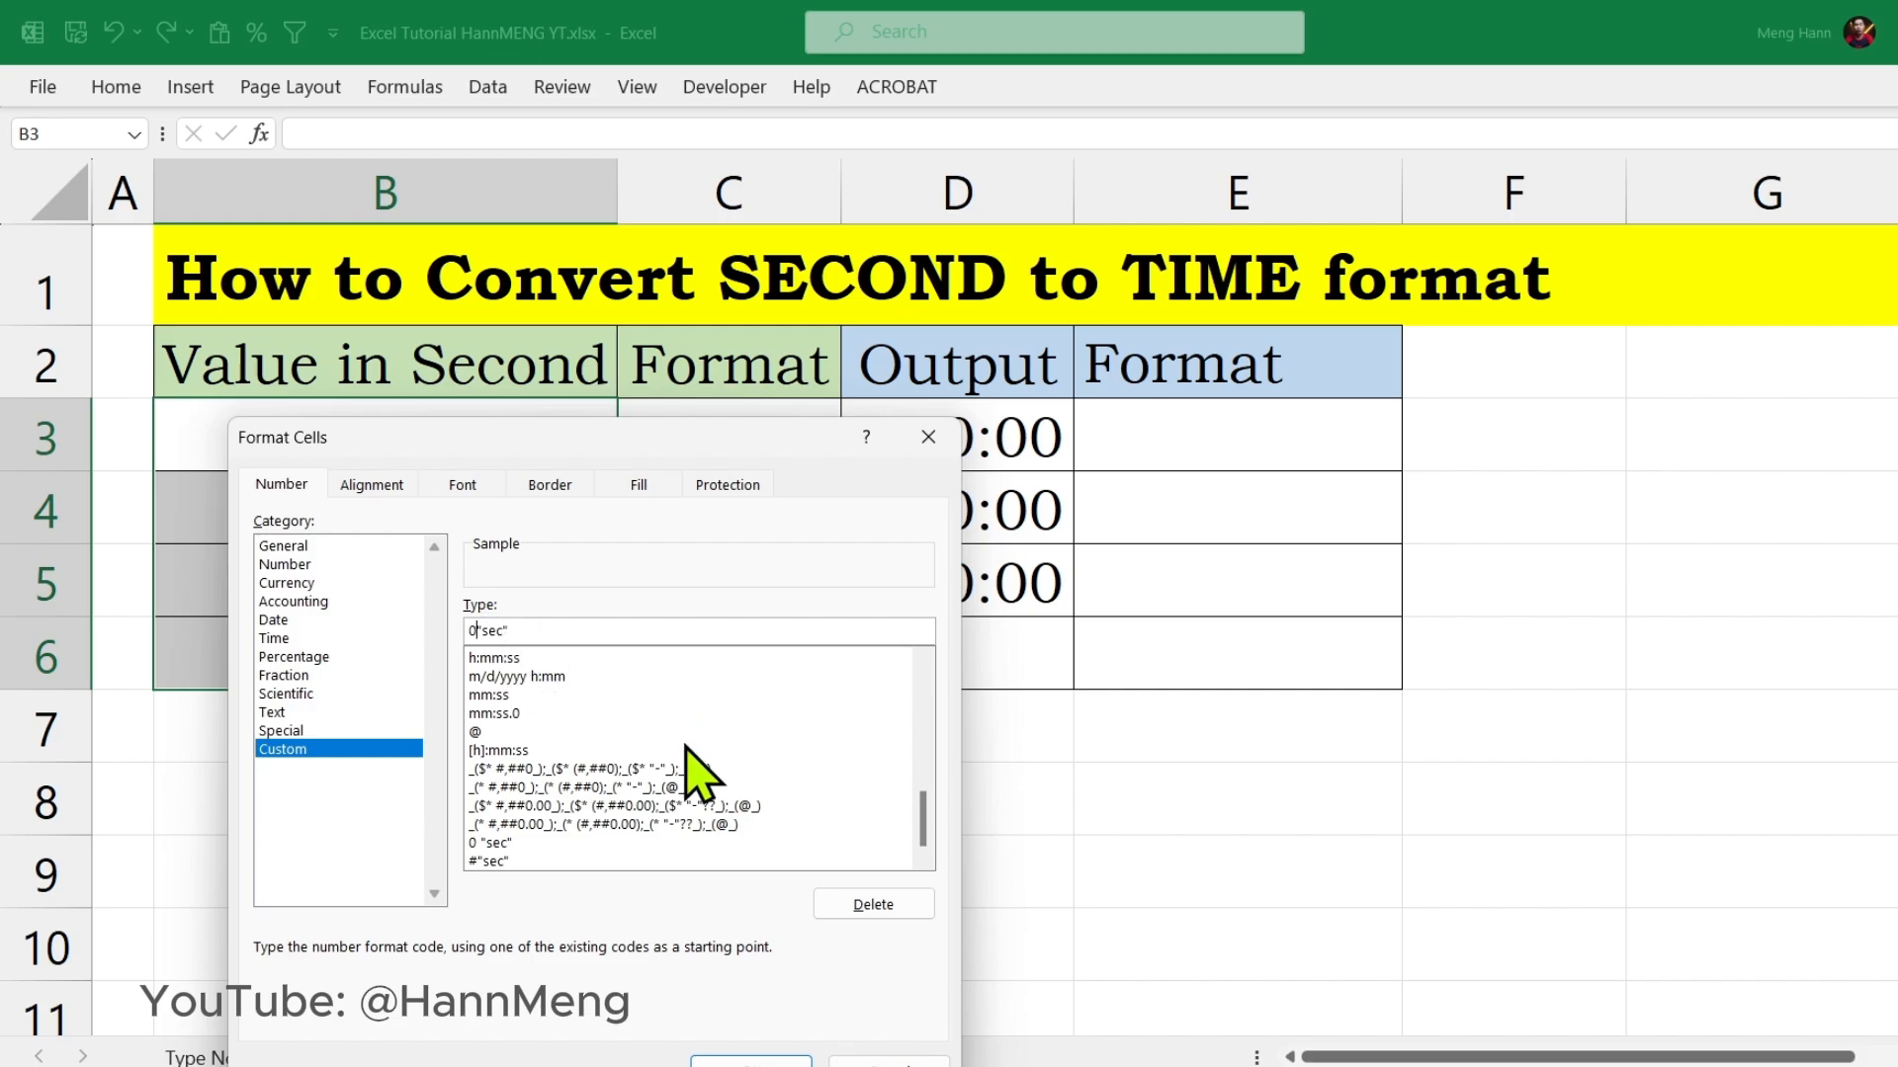
click(576, 623)
click(751, 1060)
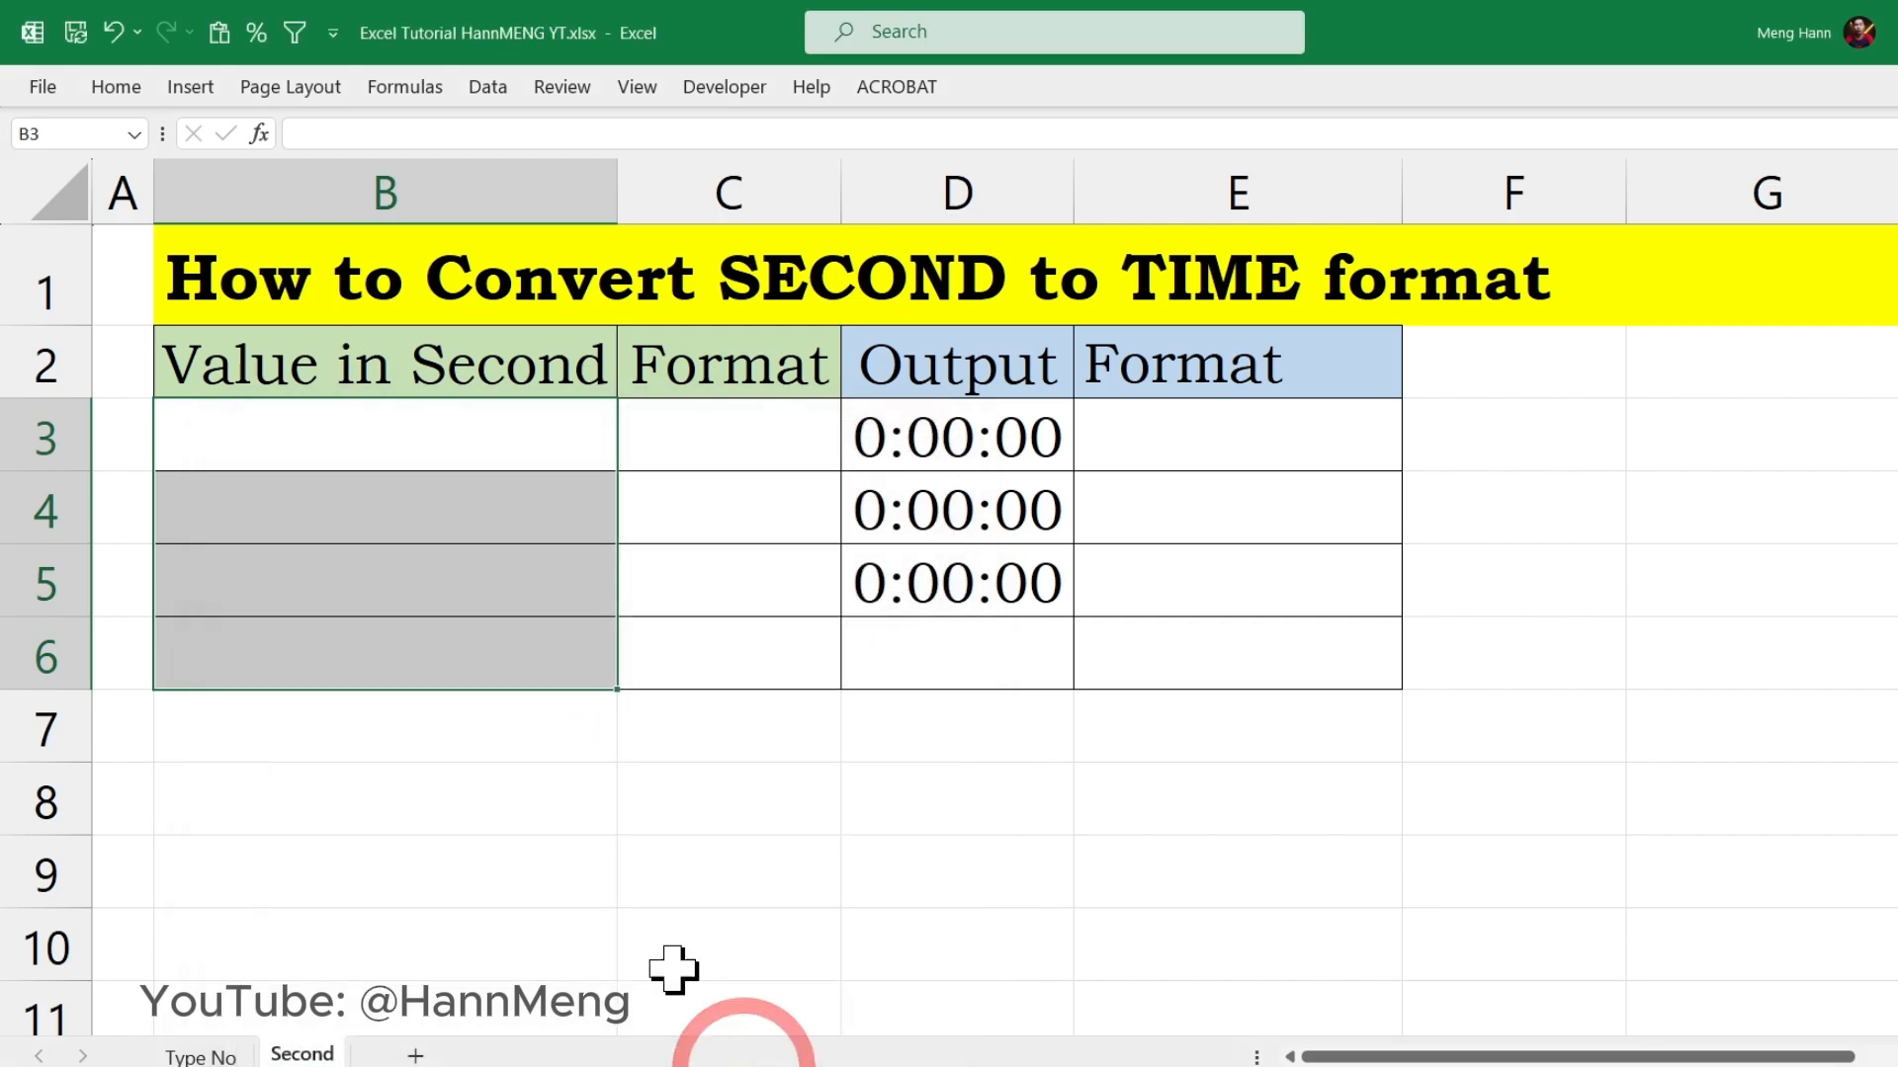
Step: Enter 60 as the seconds value in B3 and view the conversion formula in D3
click(404, 458)
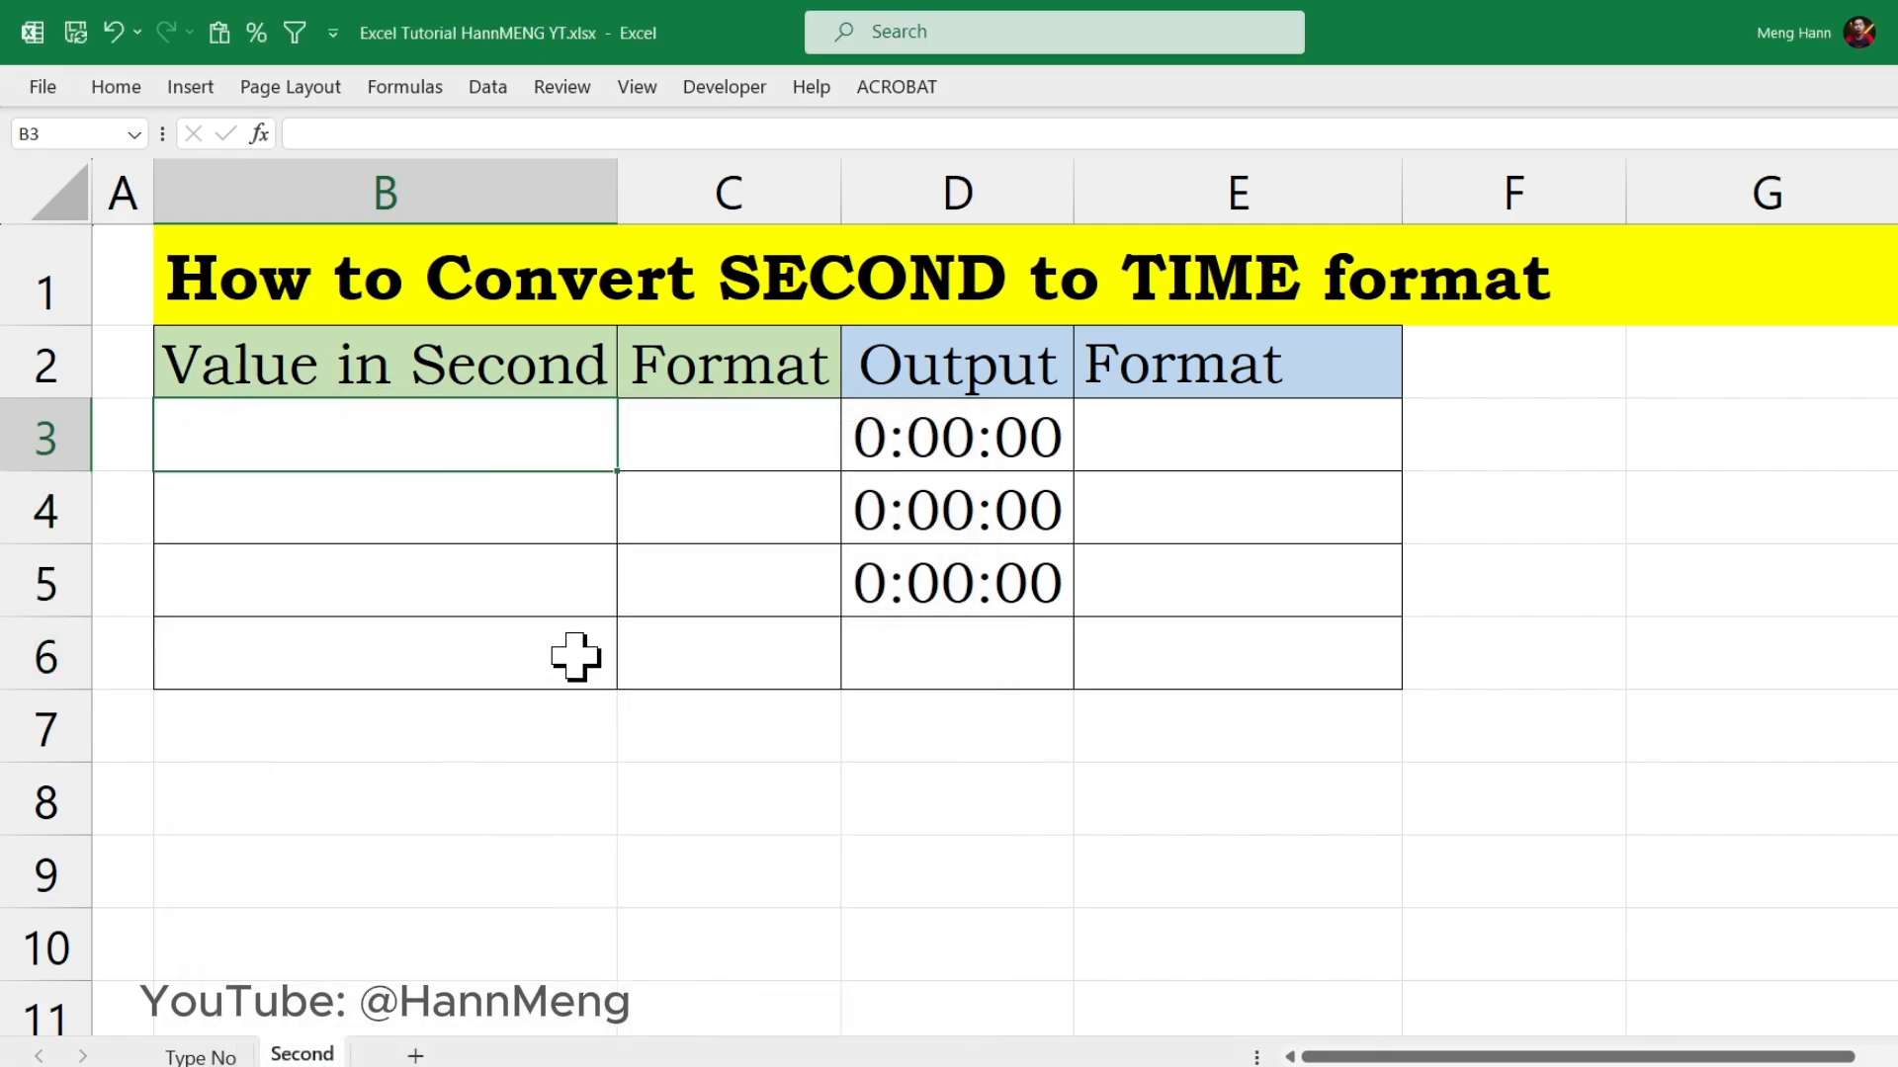
text(60)
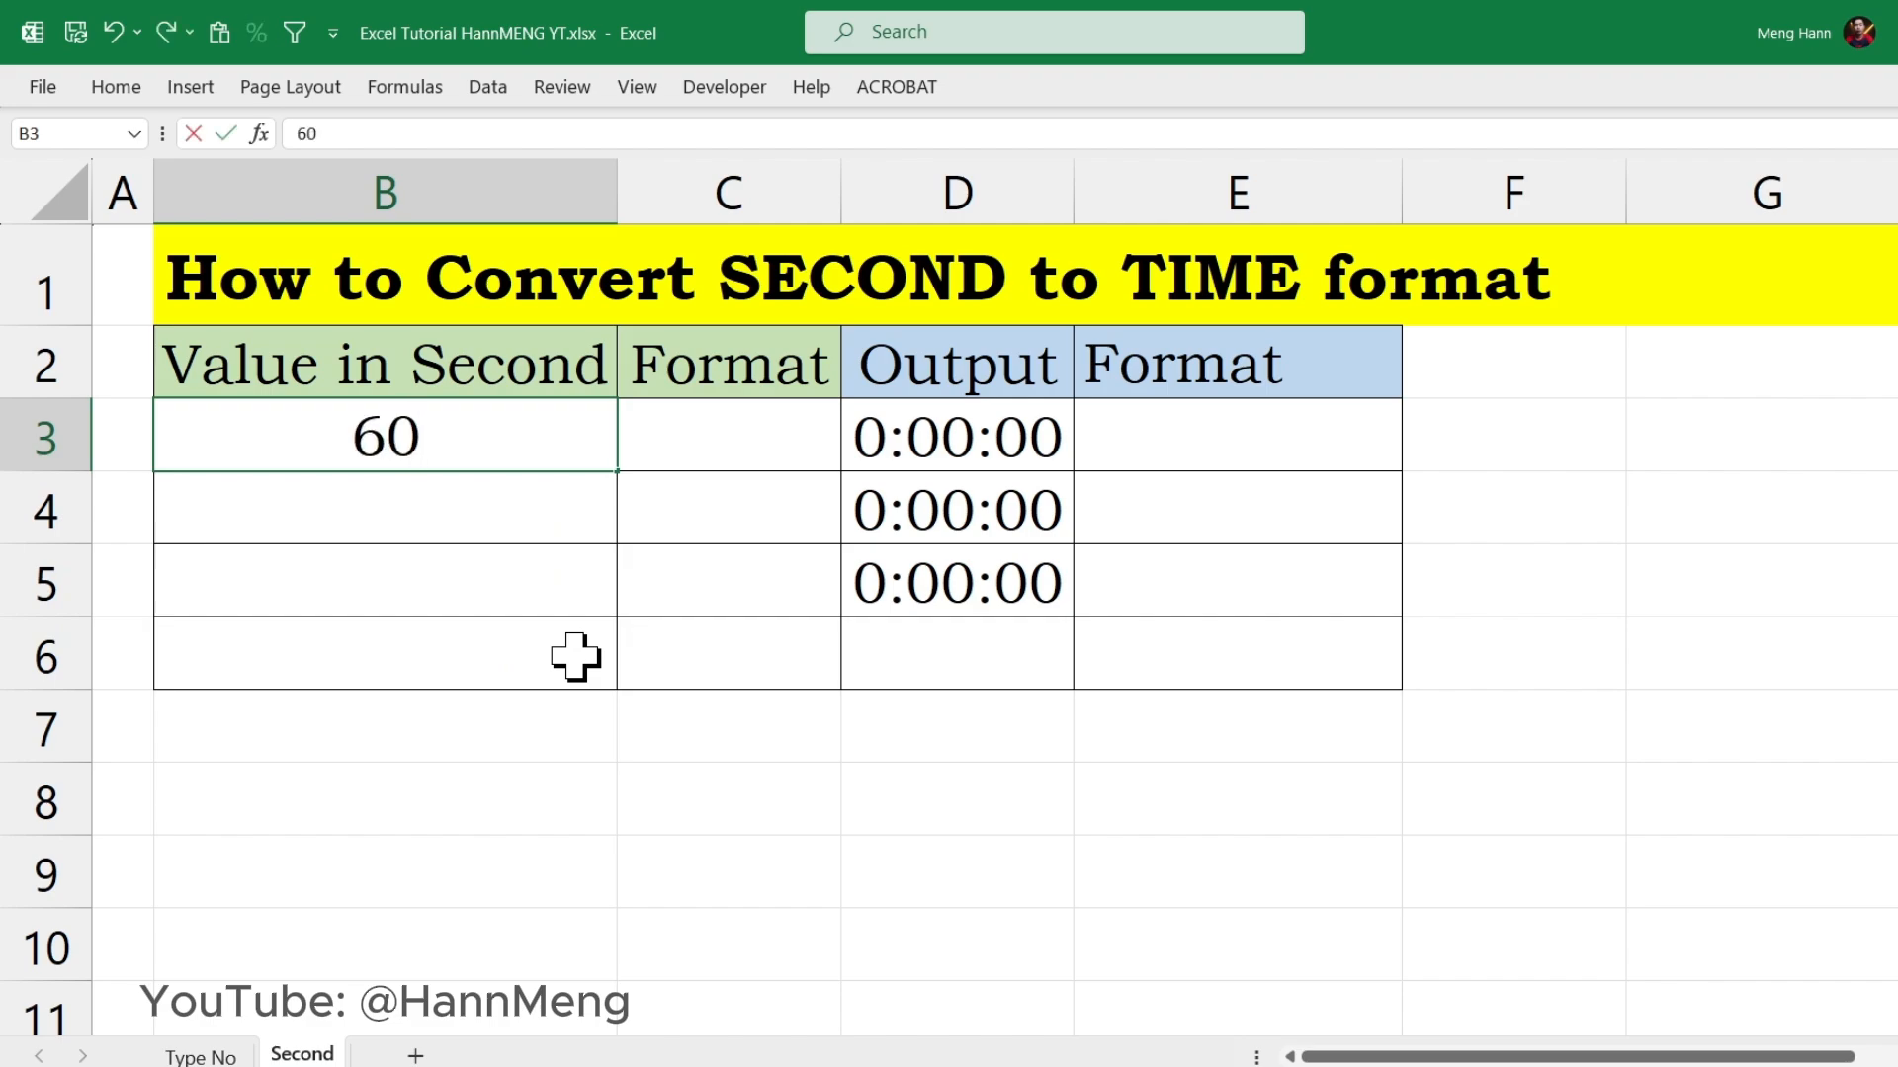
key(Return)
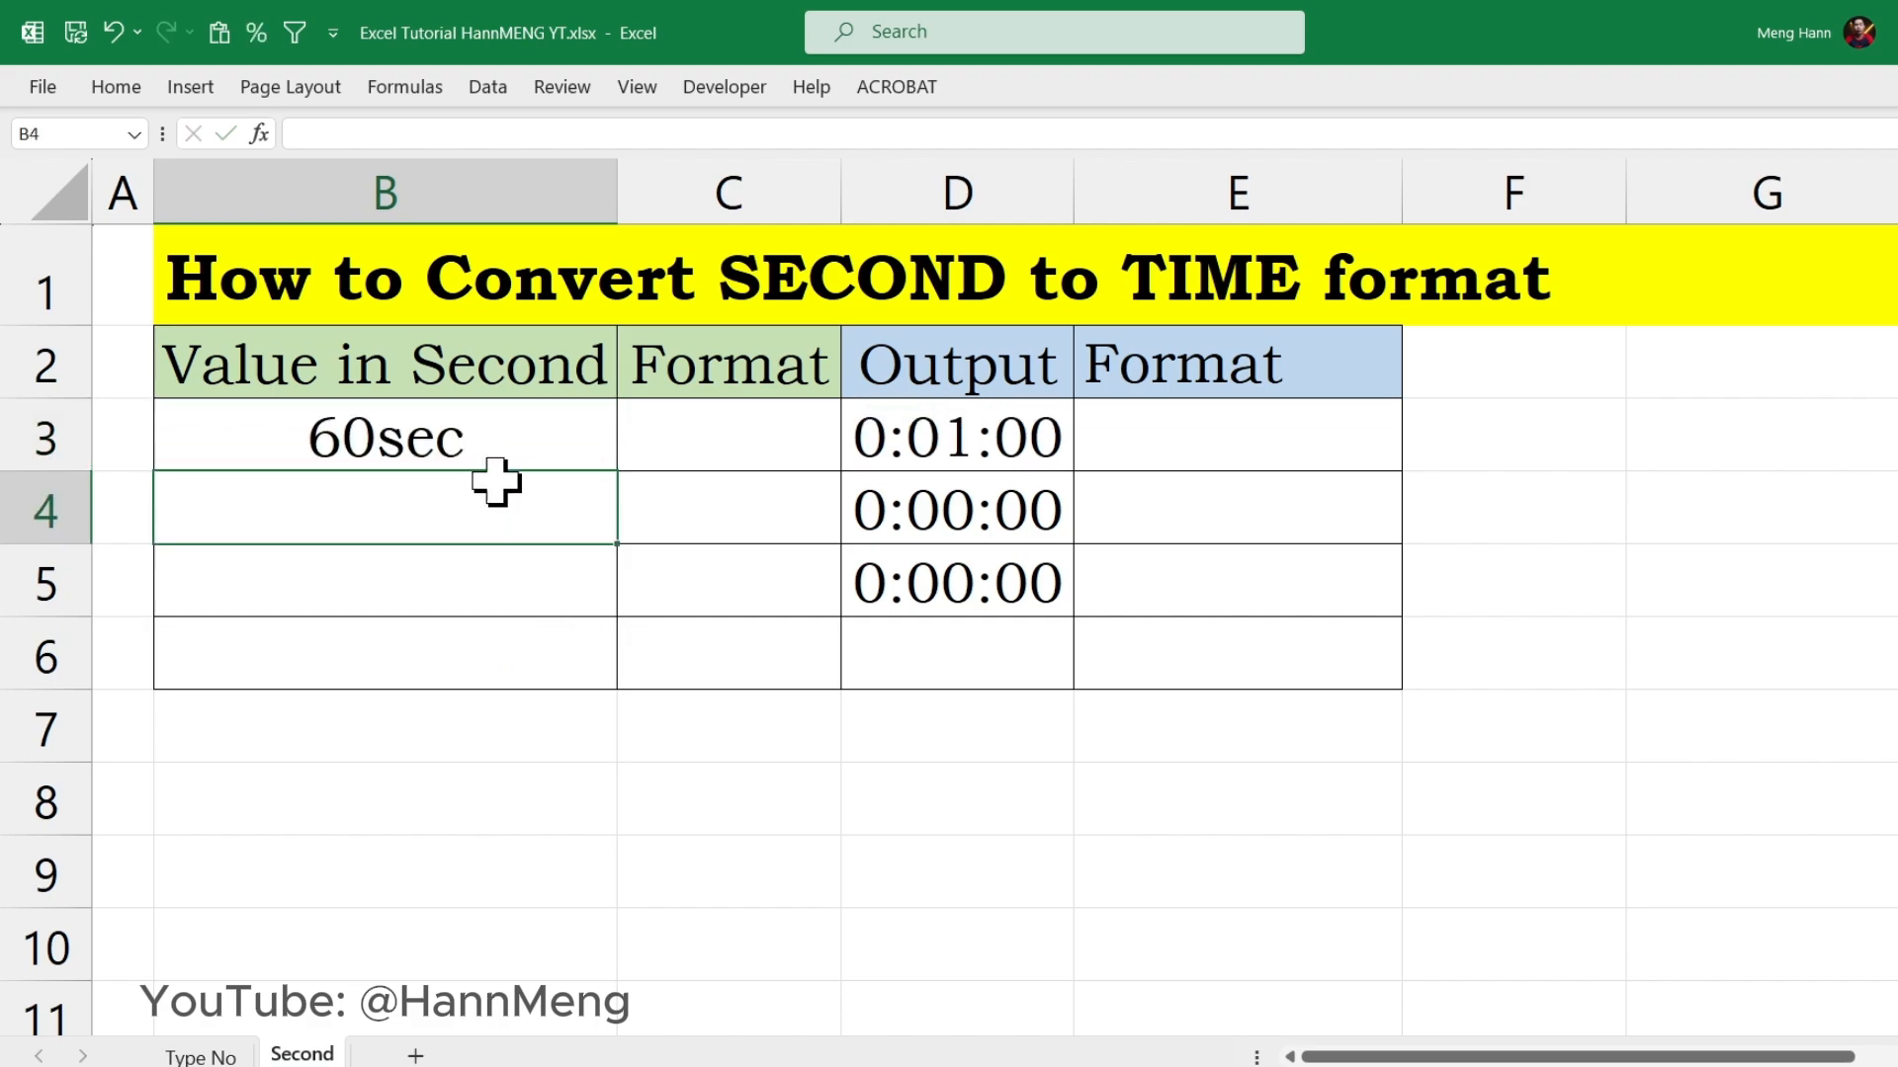
click(495, 445)
click(1005, 440)
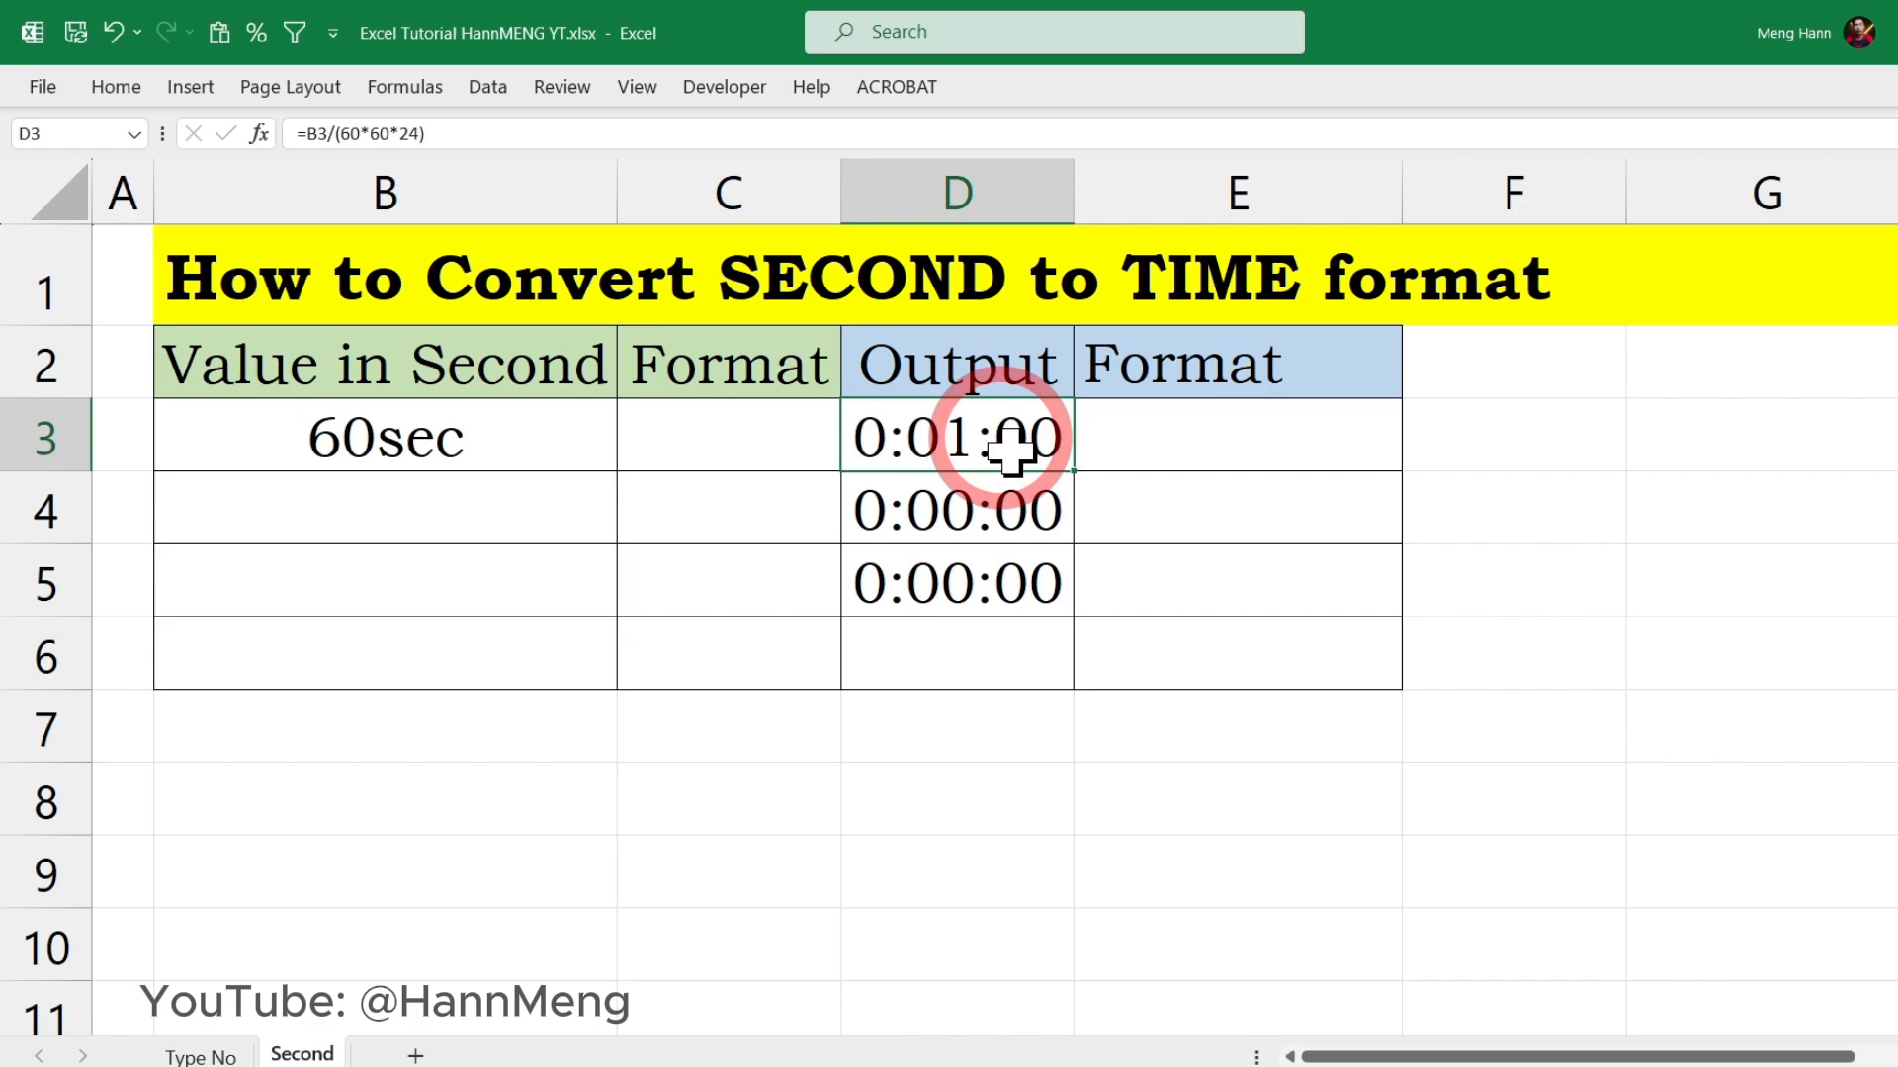
Step: Enter the seconds values 230 in B4 and 130 in B5, and check the formula in D5
click(339, 512)
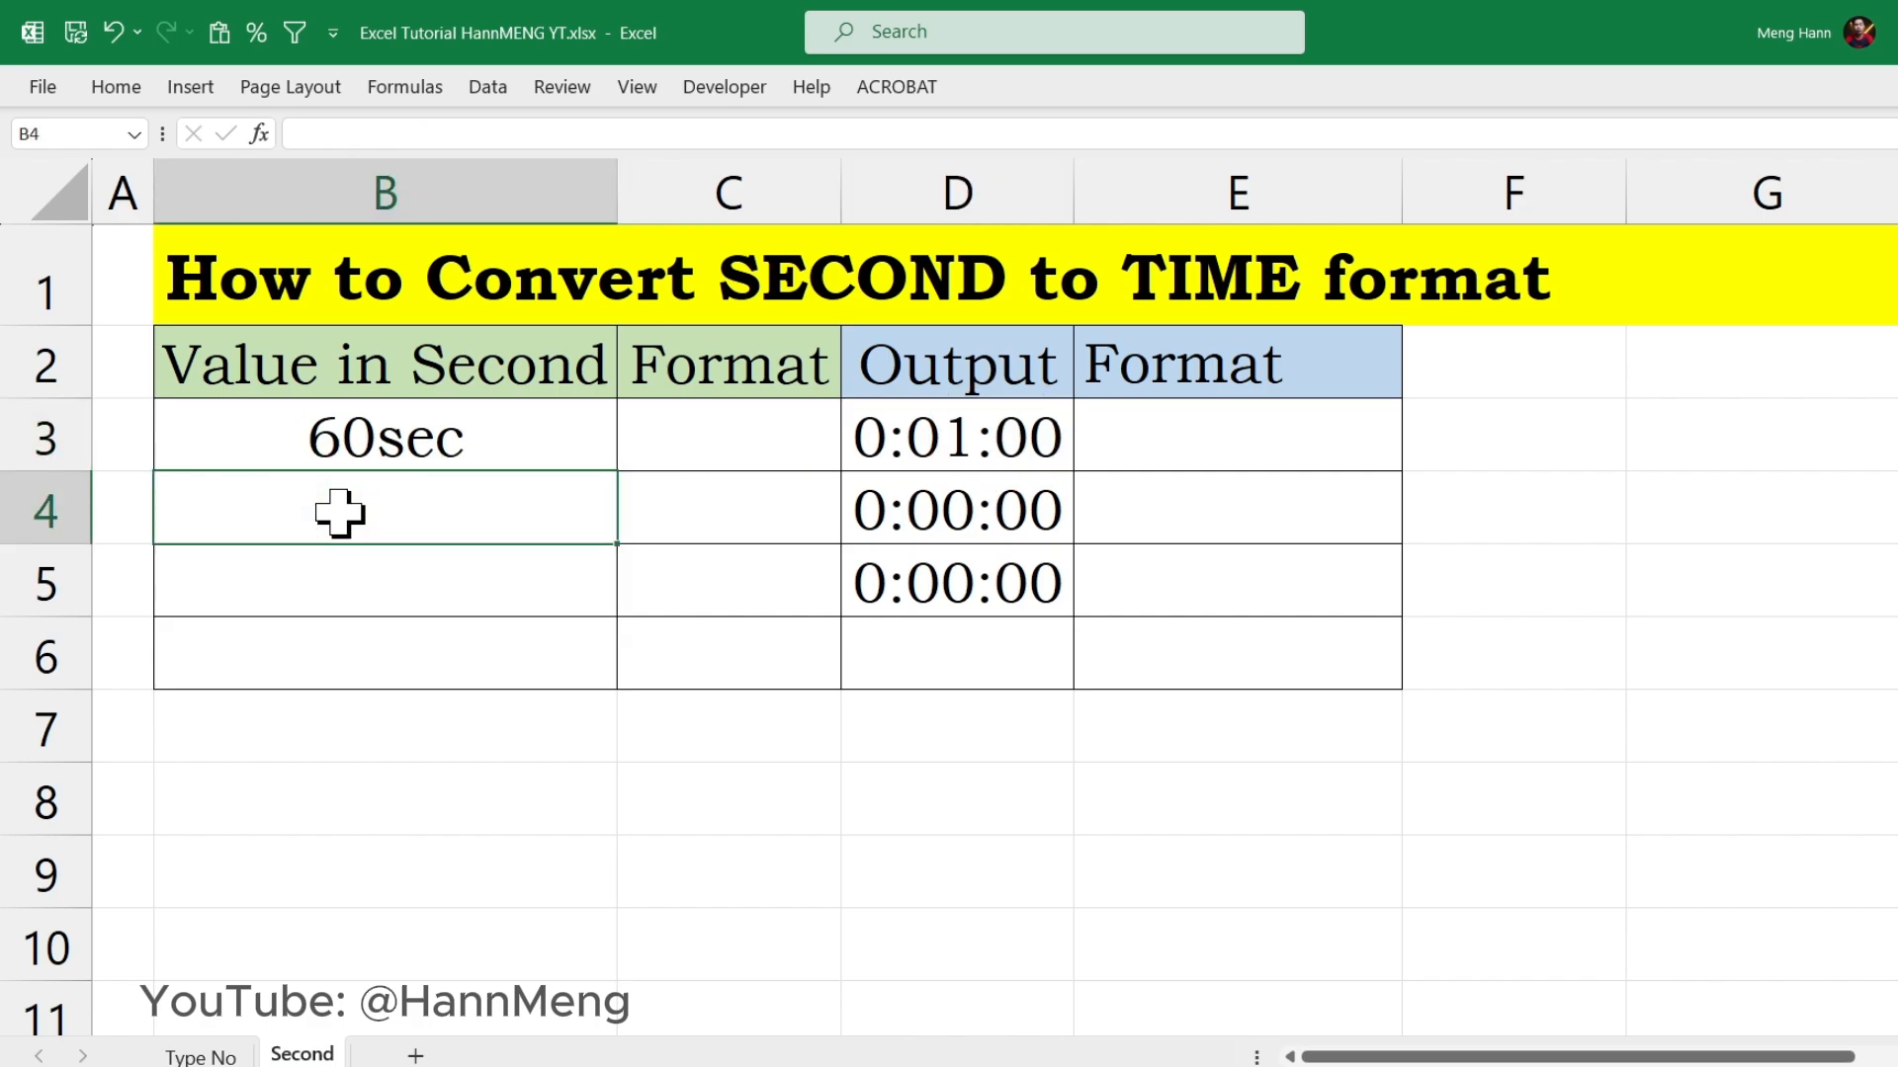
text(230)
key(Return)
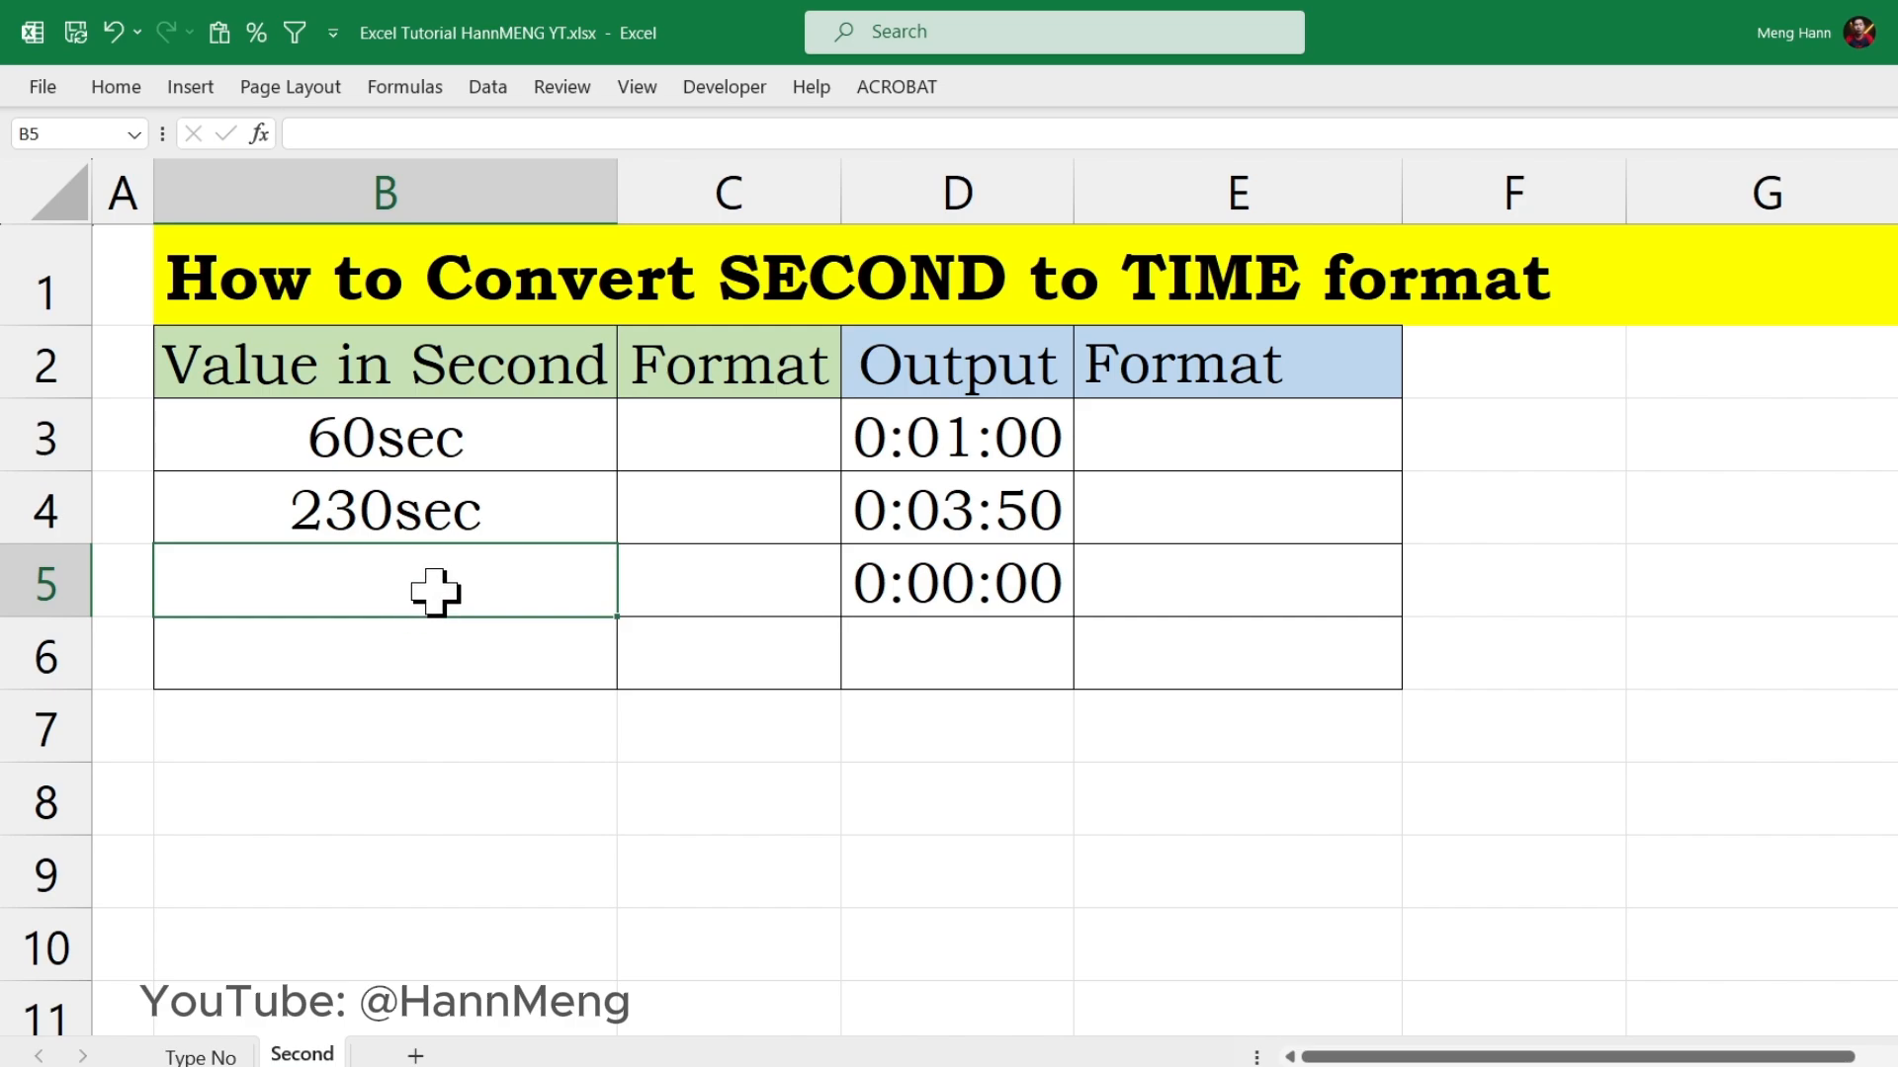
text(13)
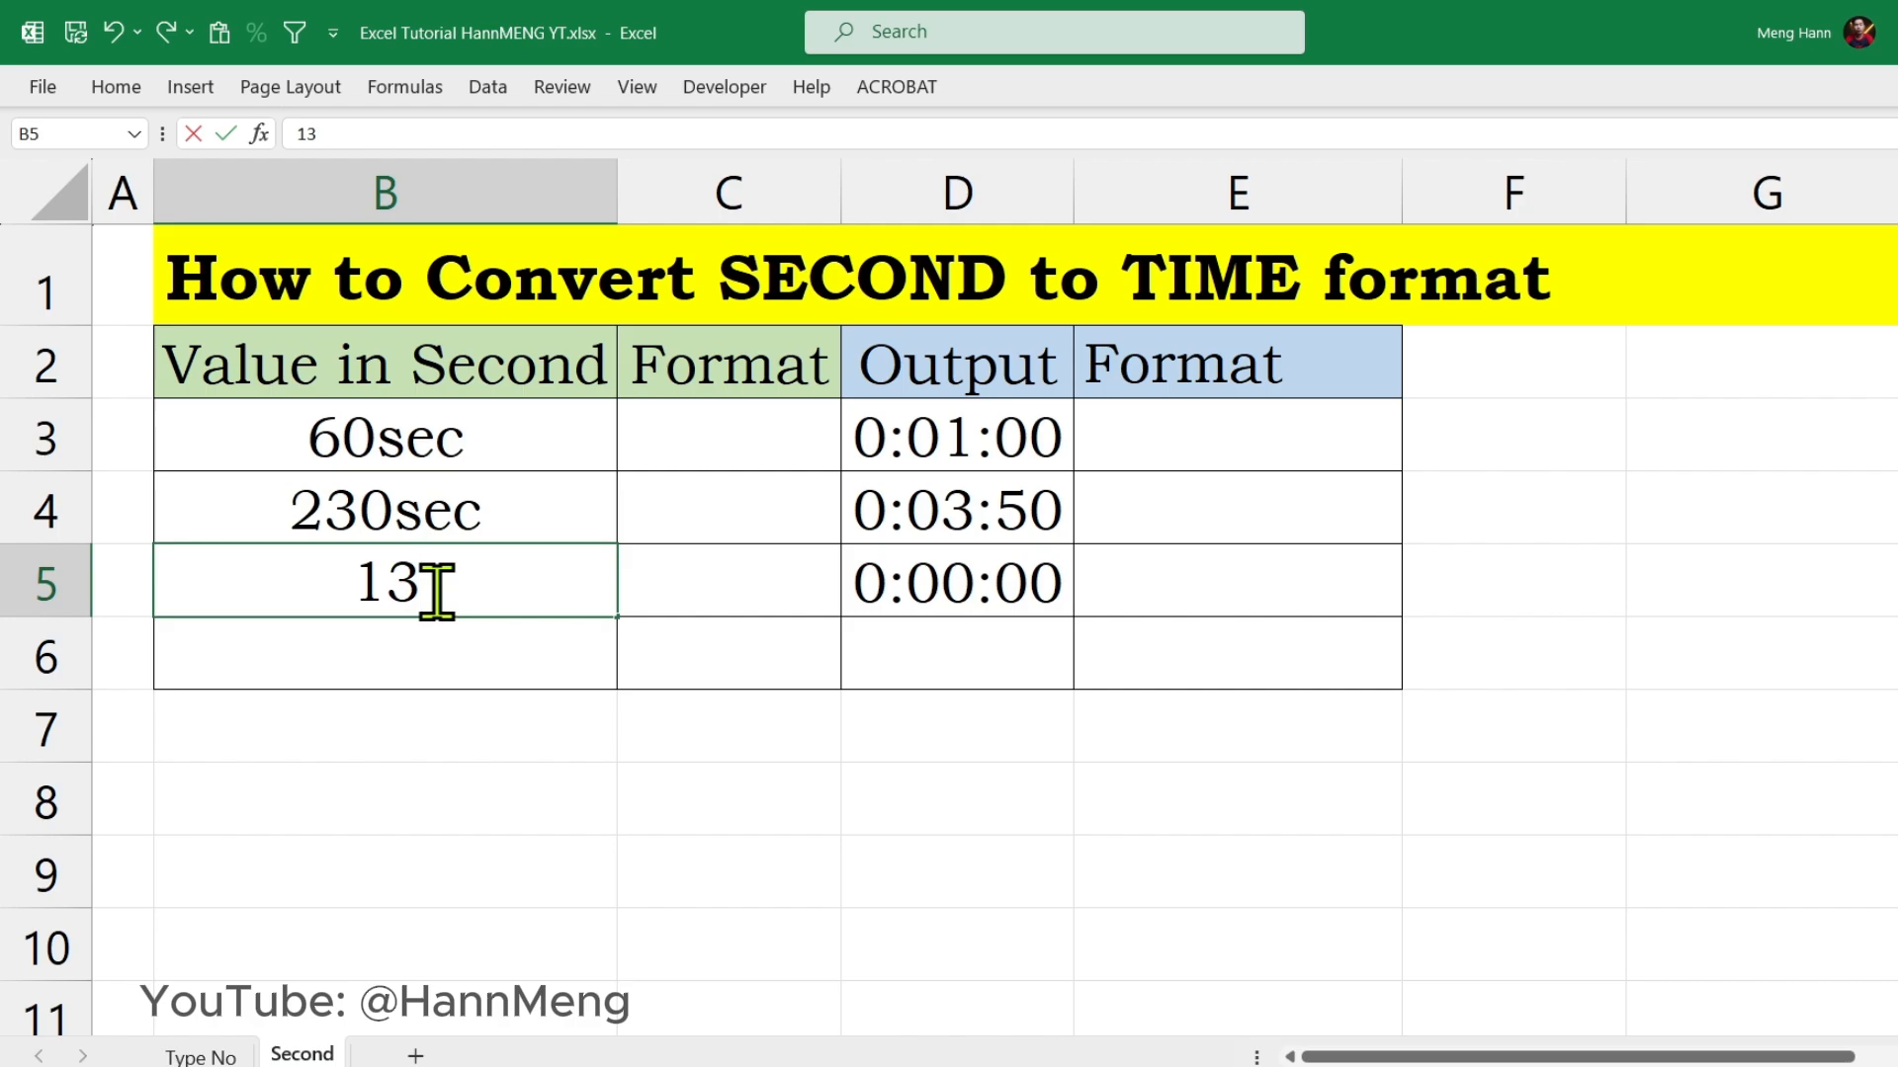
key(BackSpace)
text(30)
key(Return)
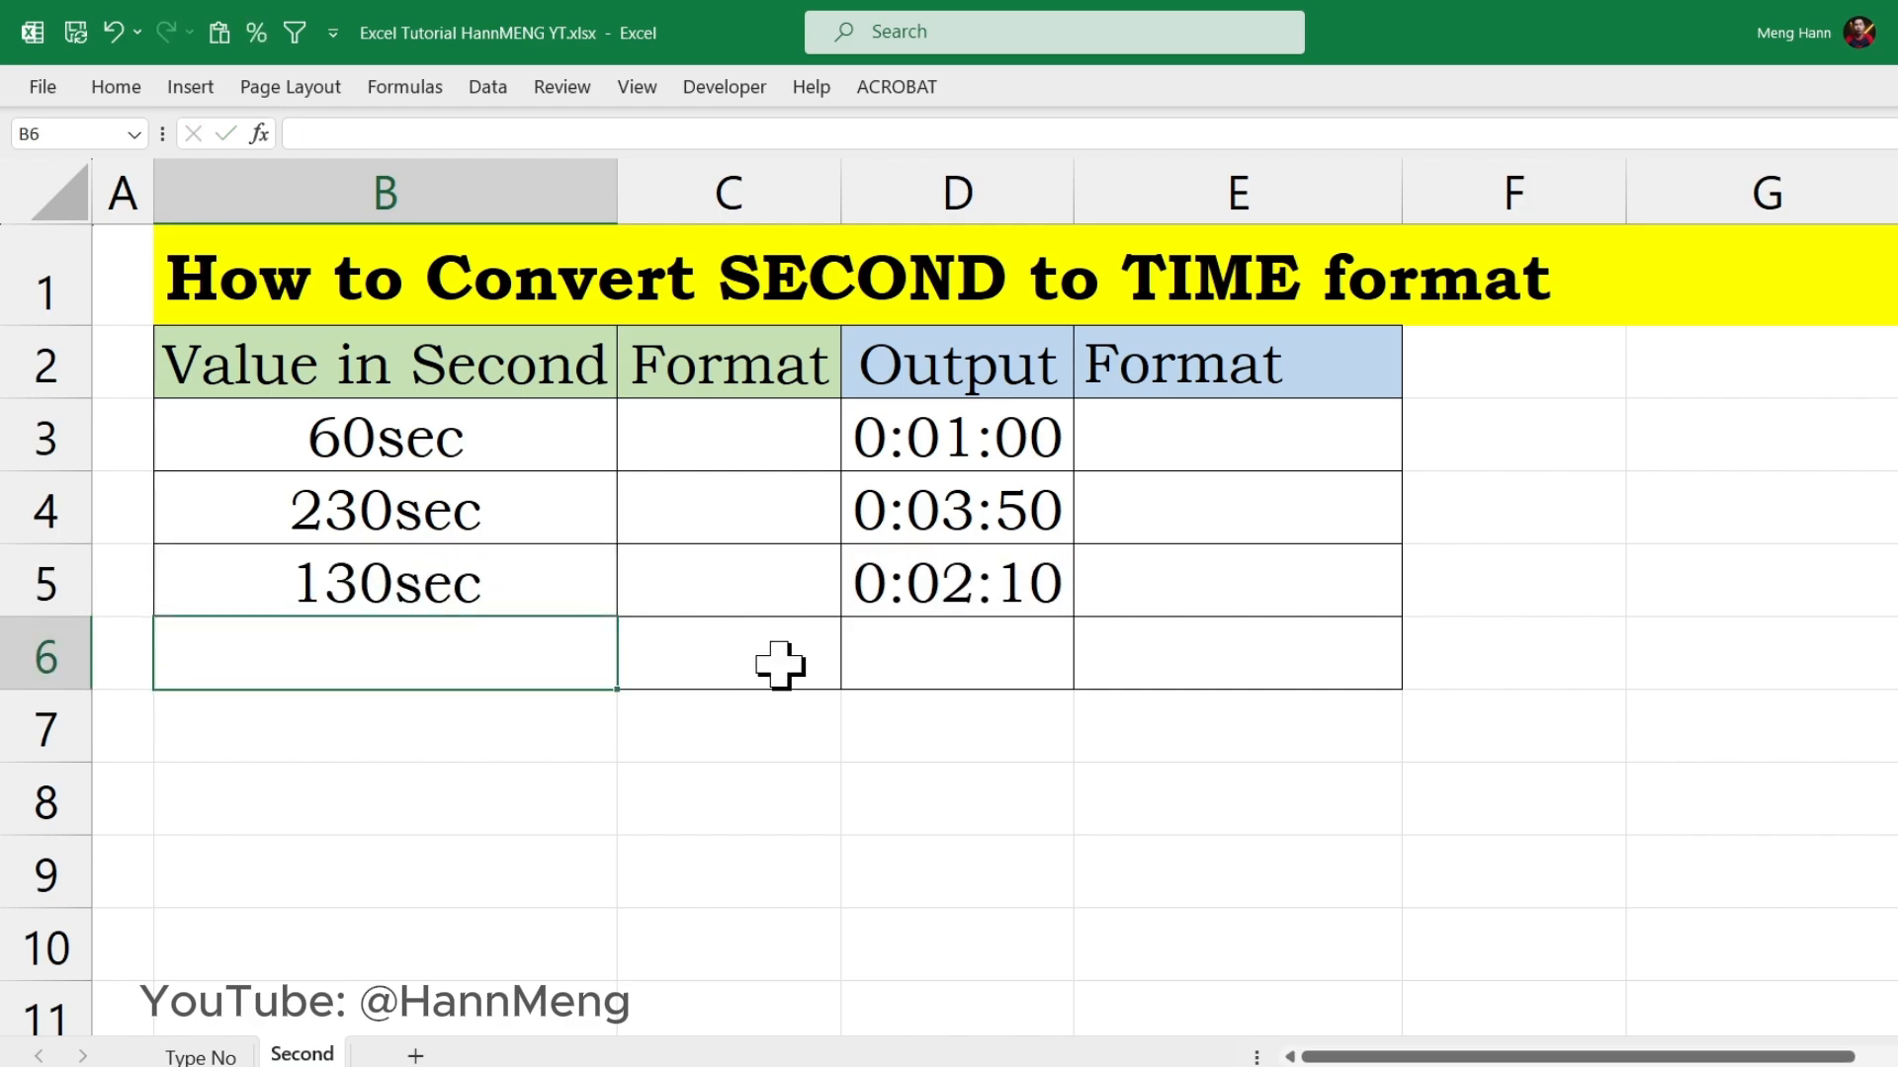
click(1006, 587)
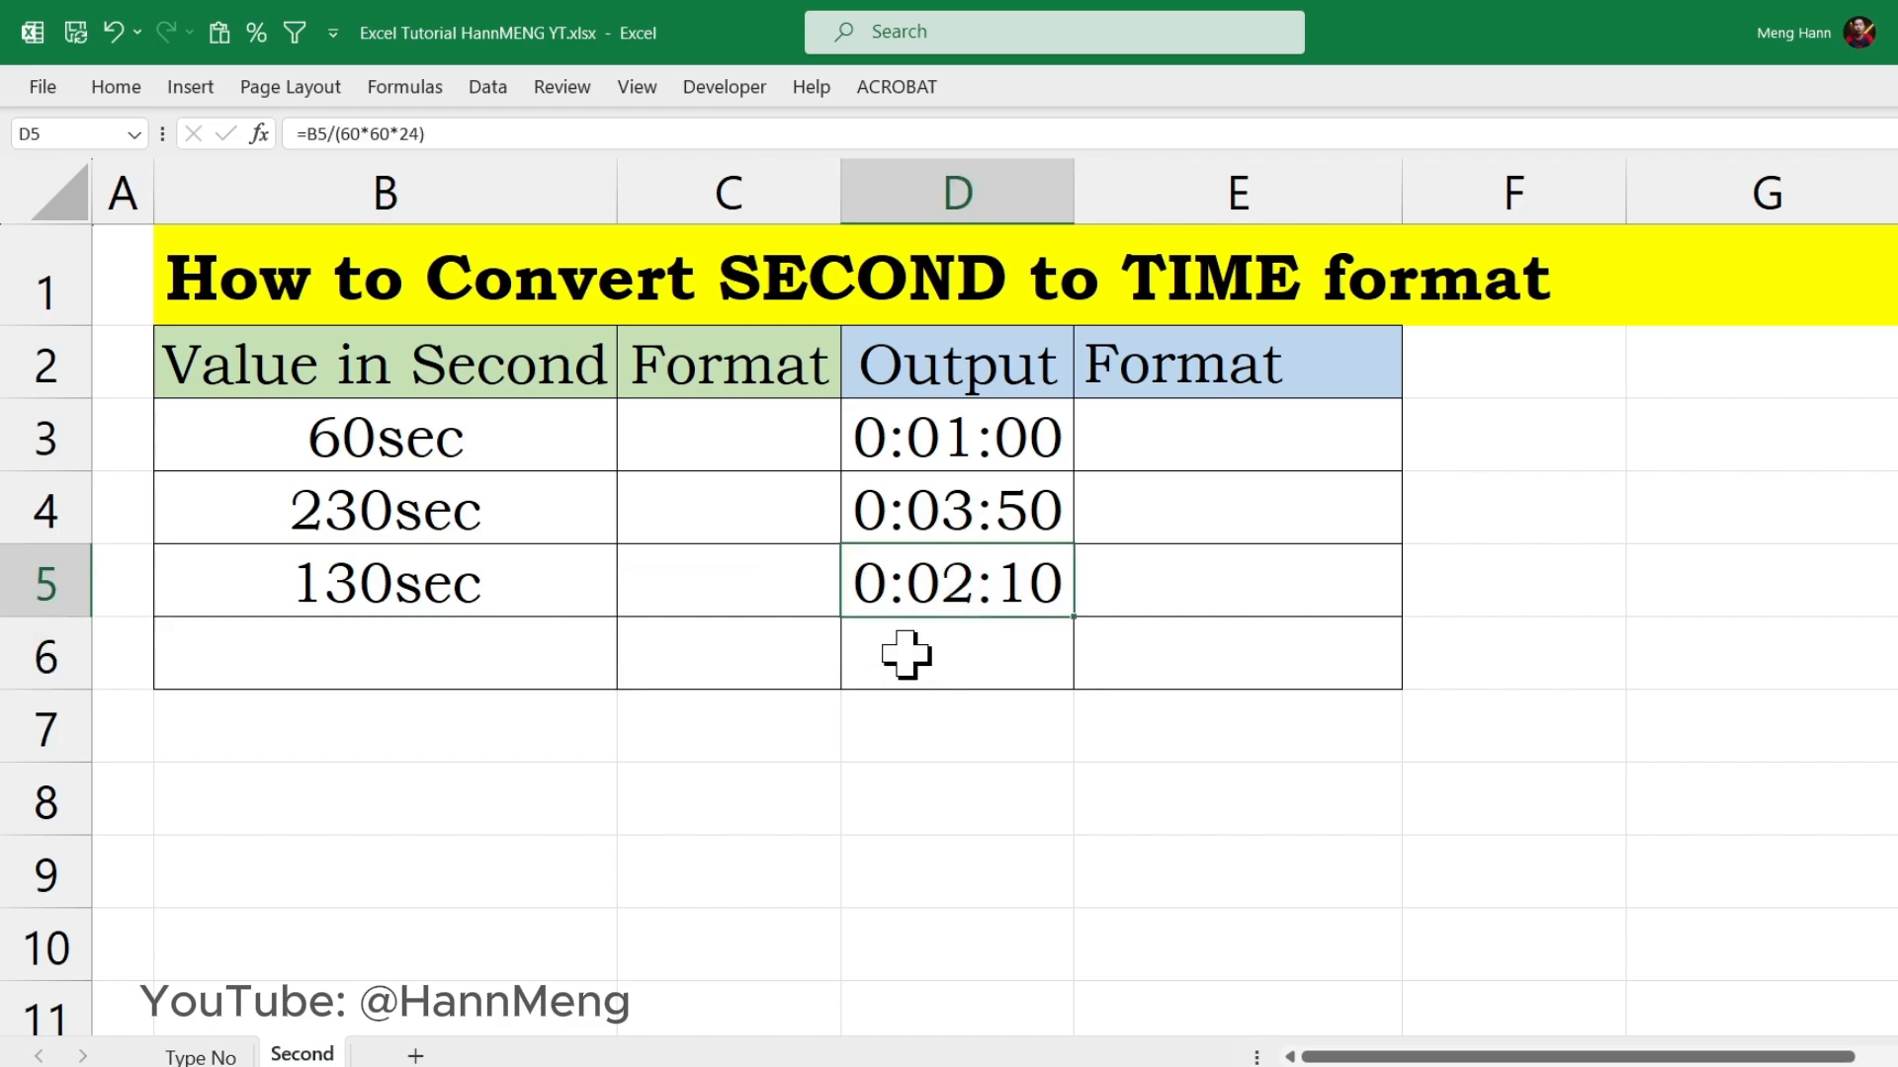
click(445, 647)
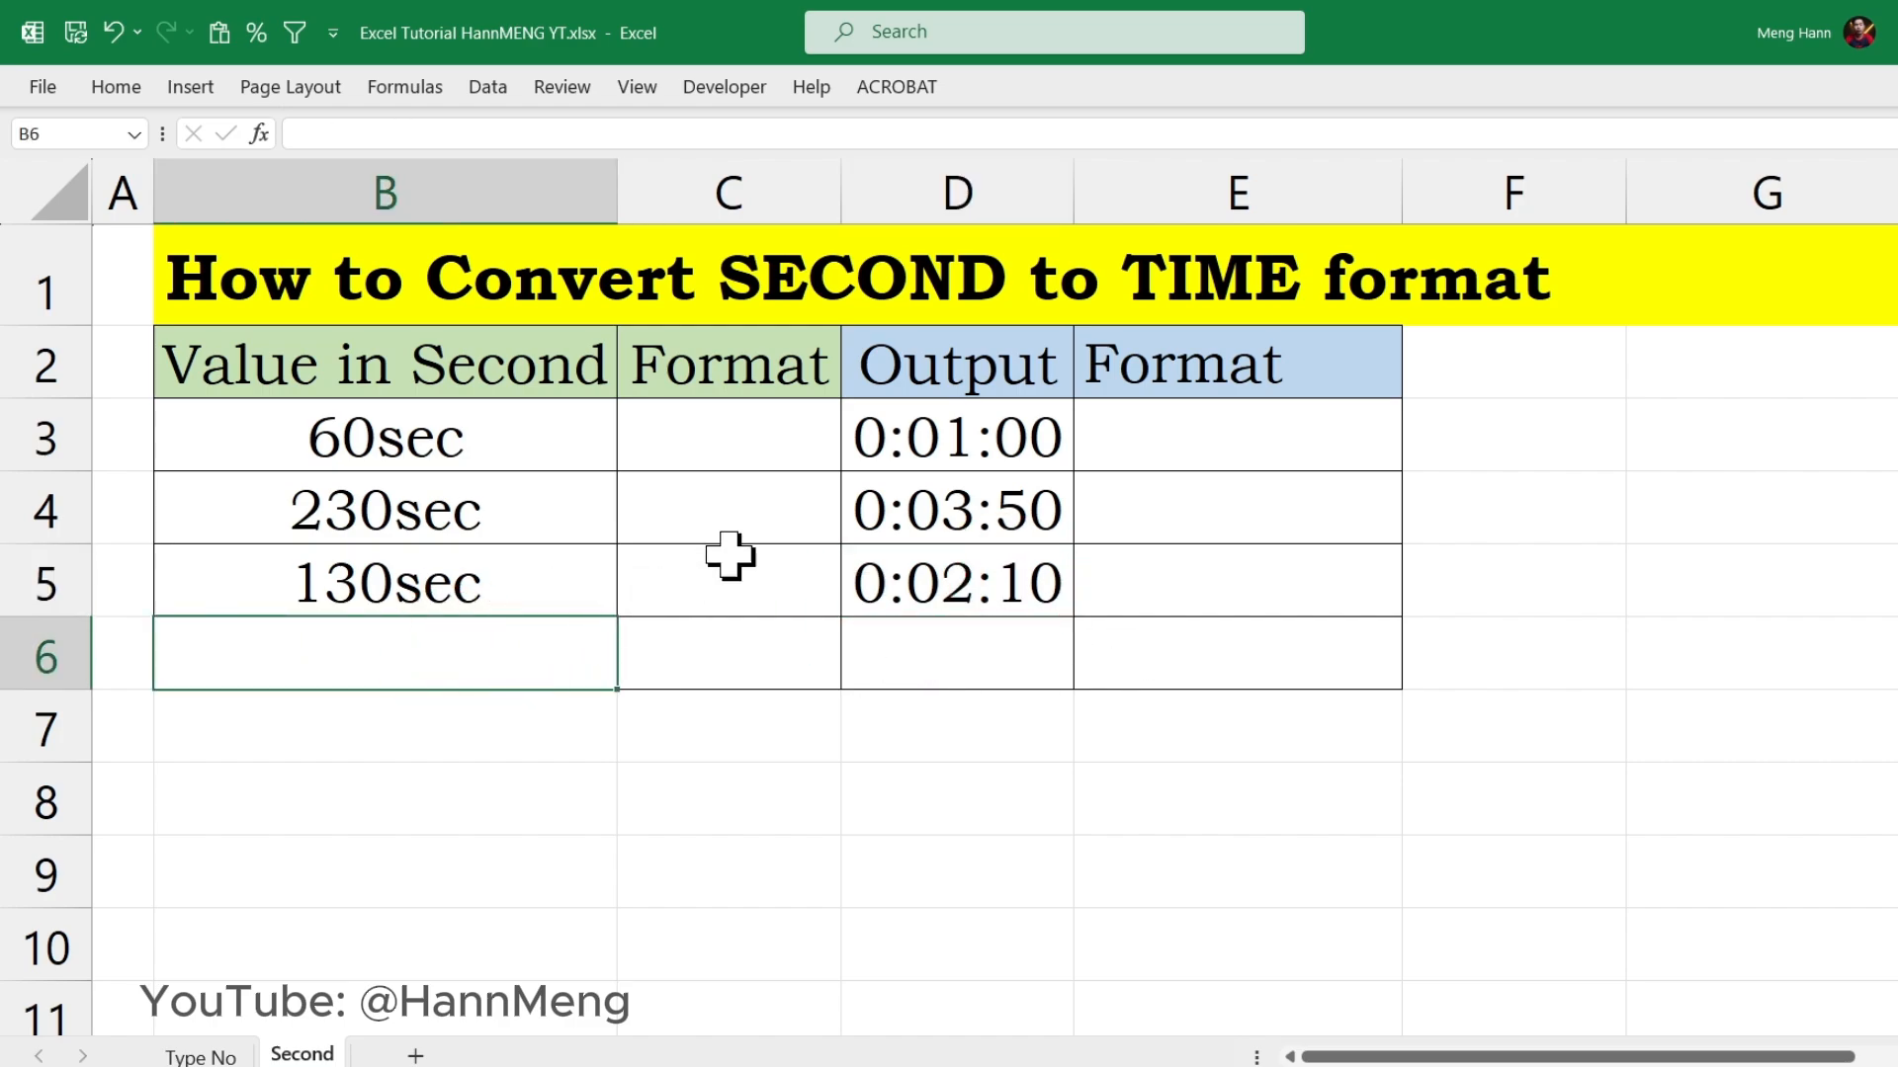
Step: Clear the conversion formulas from the Output cells D3:D5 and select D3
drag(999, 436, 1016, 593)
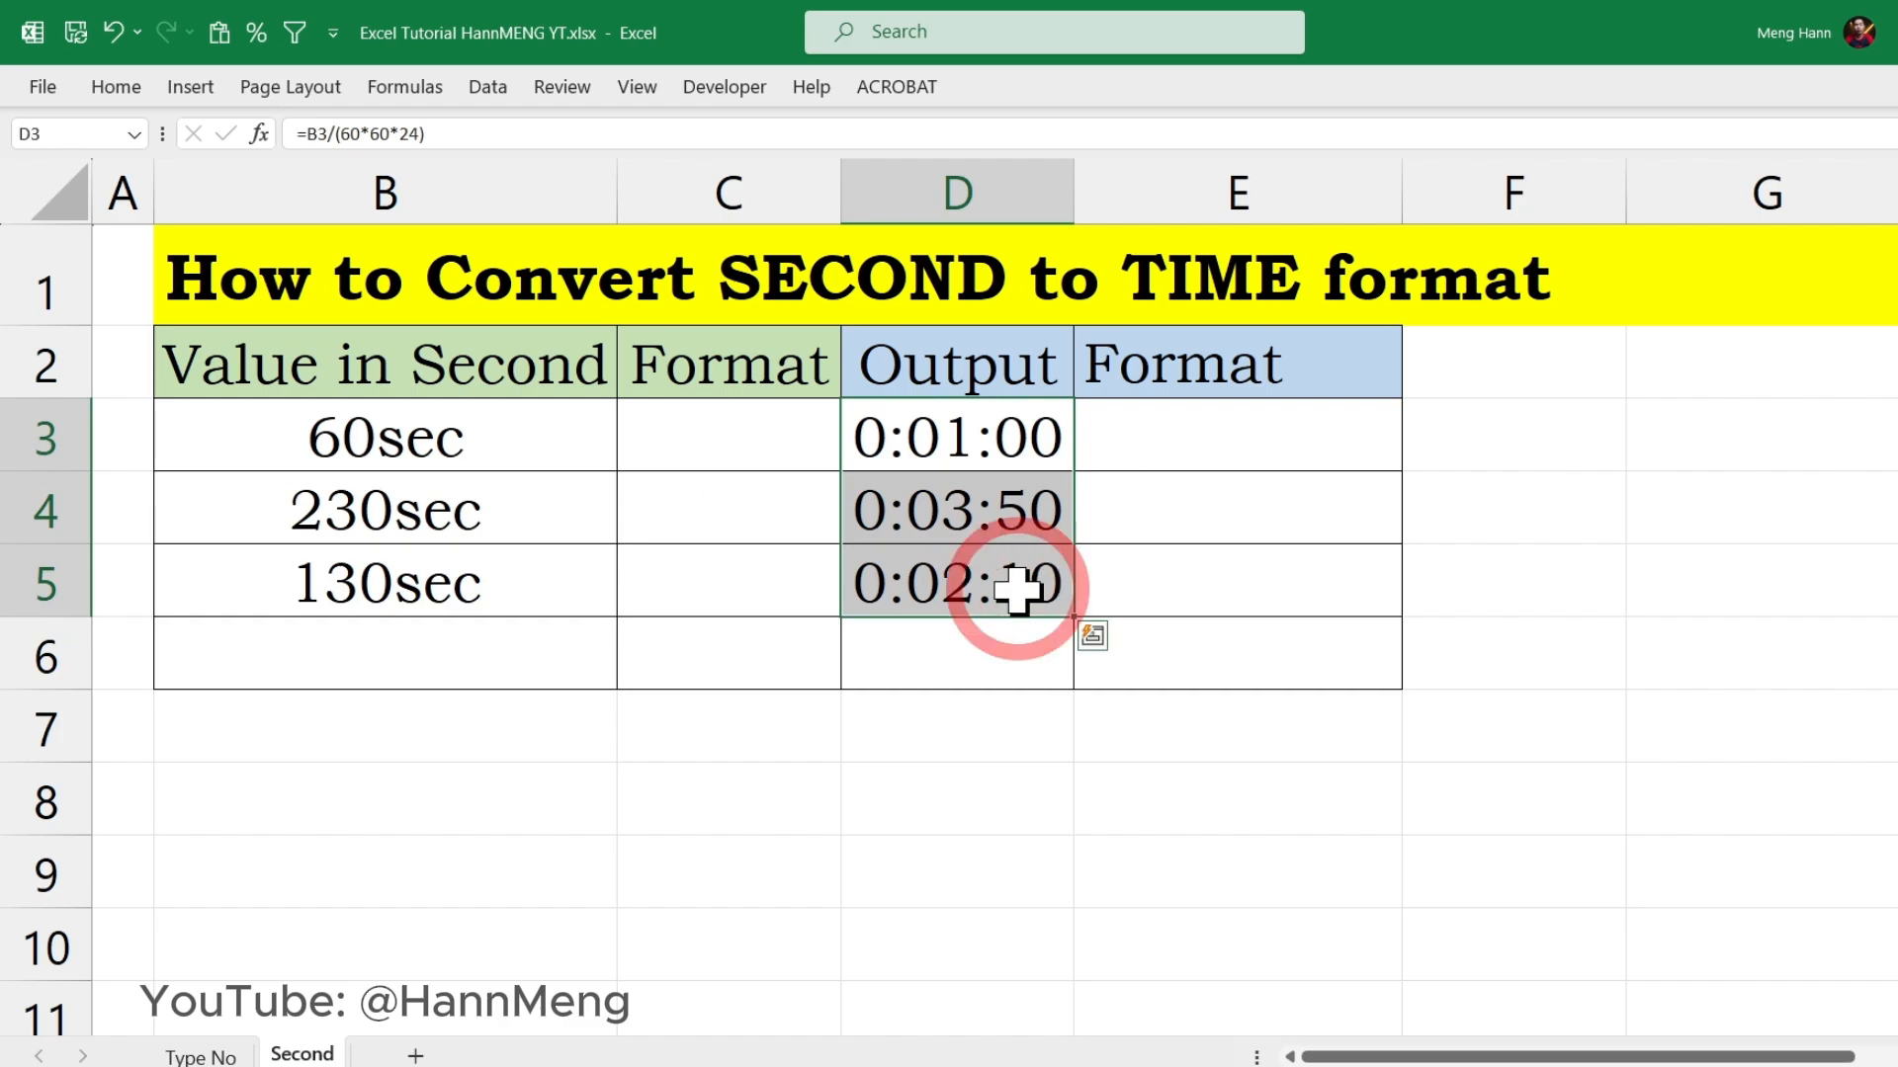
key(Delete)
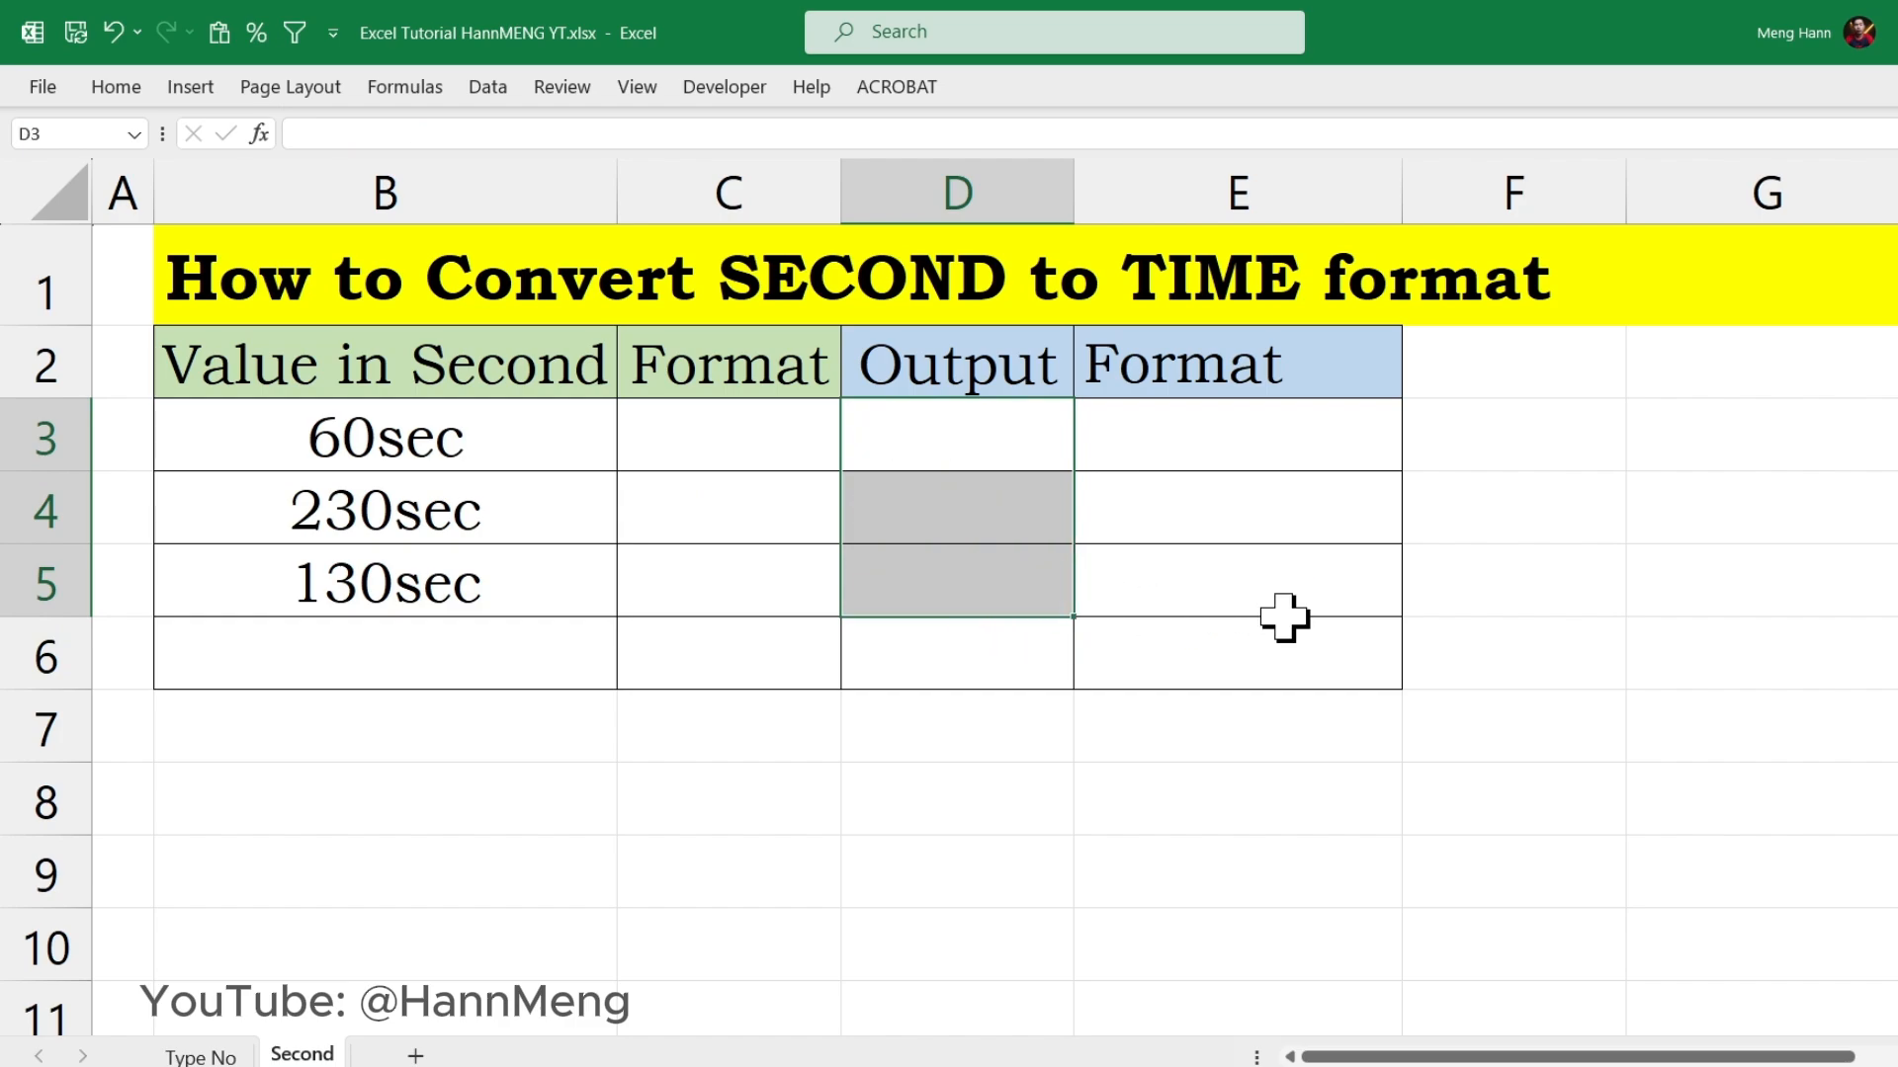
click(1281, 457)
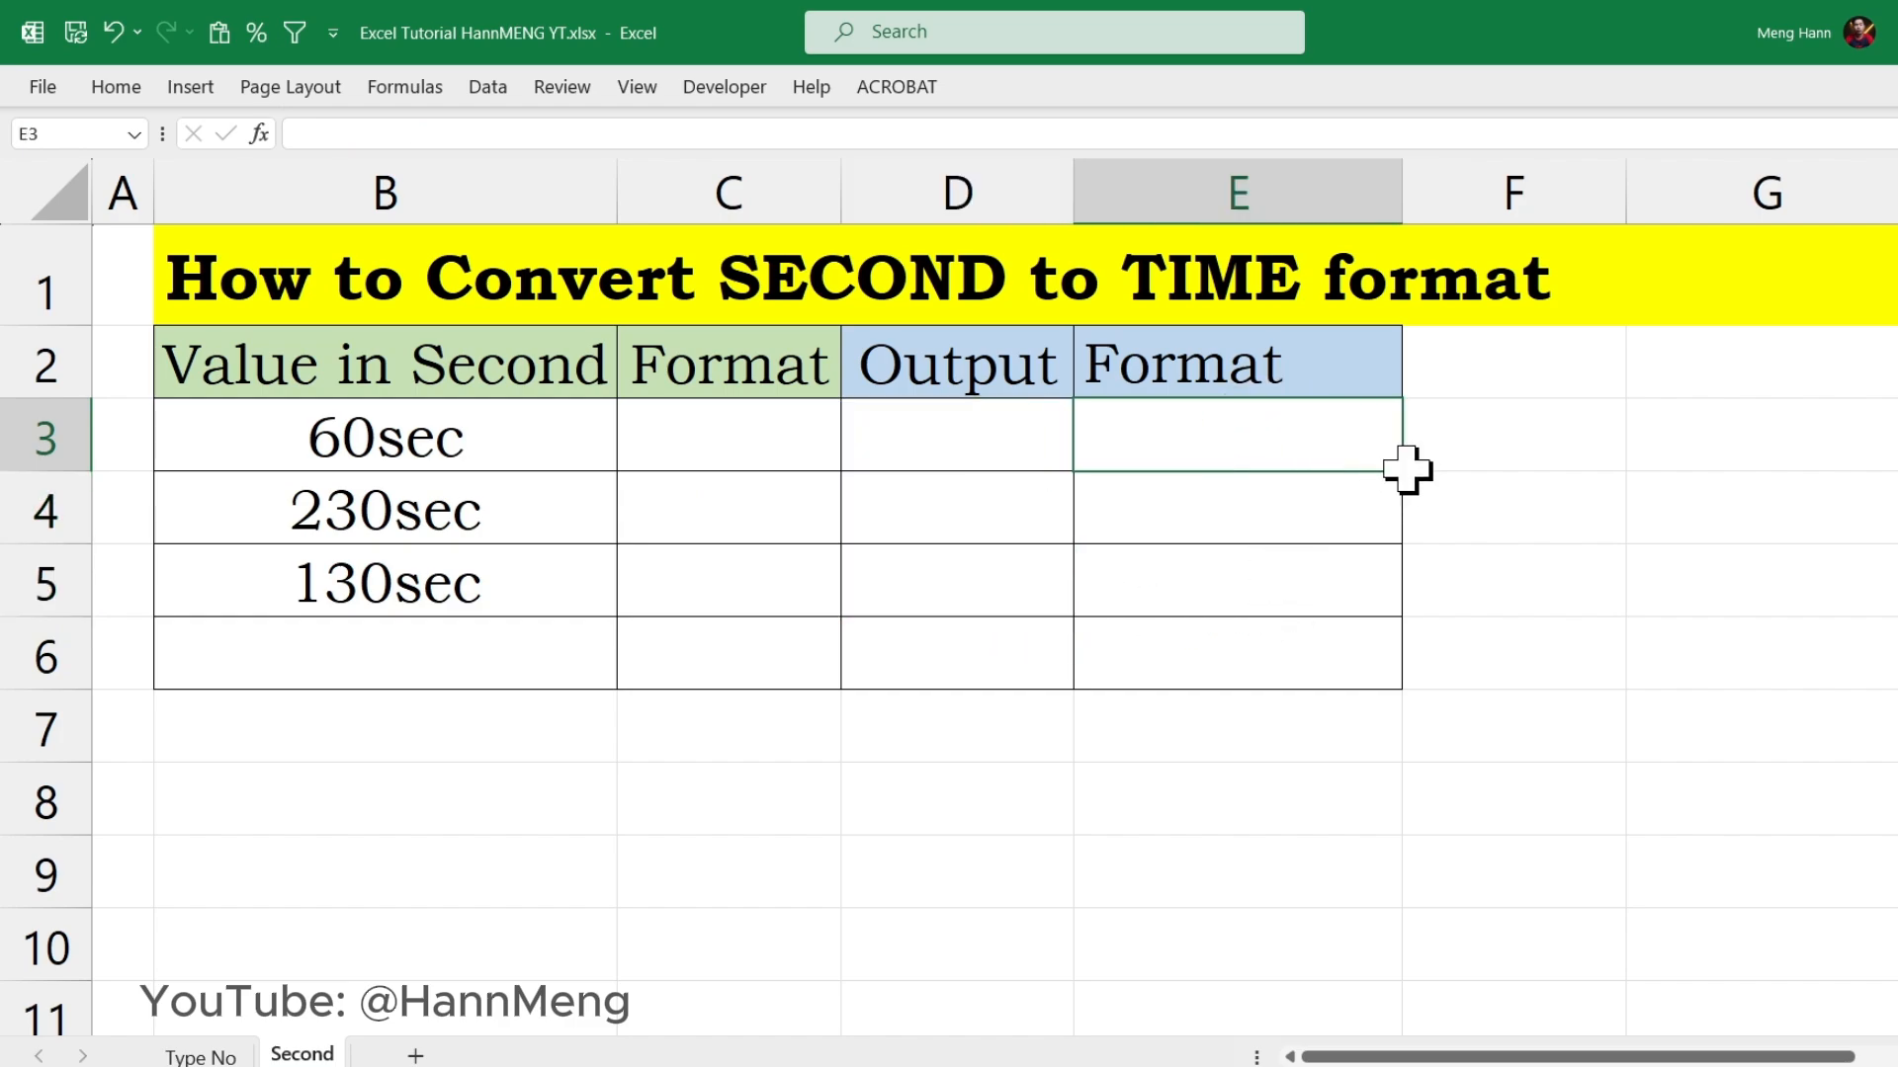
drag(1407, 474, 864, 448)
click(1029, 449)
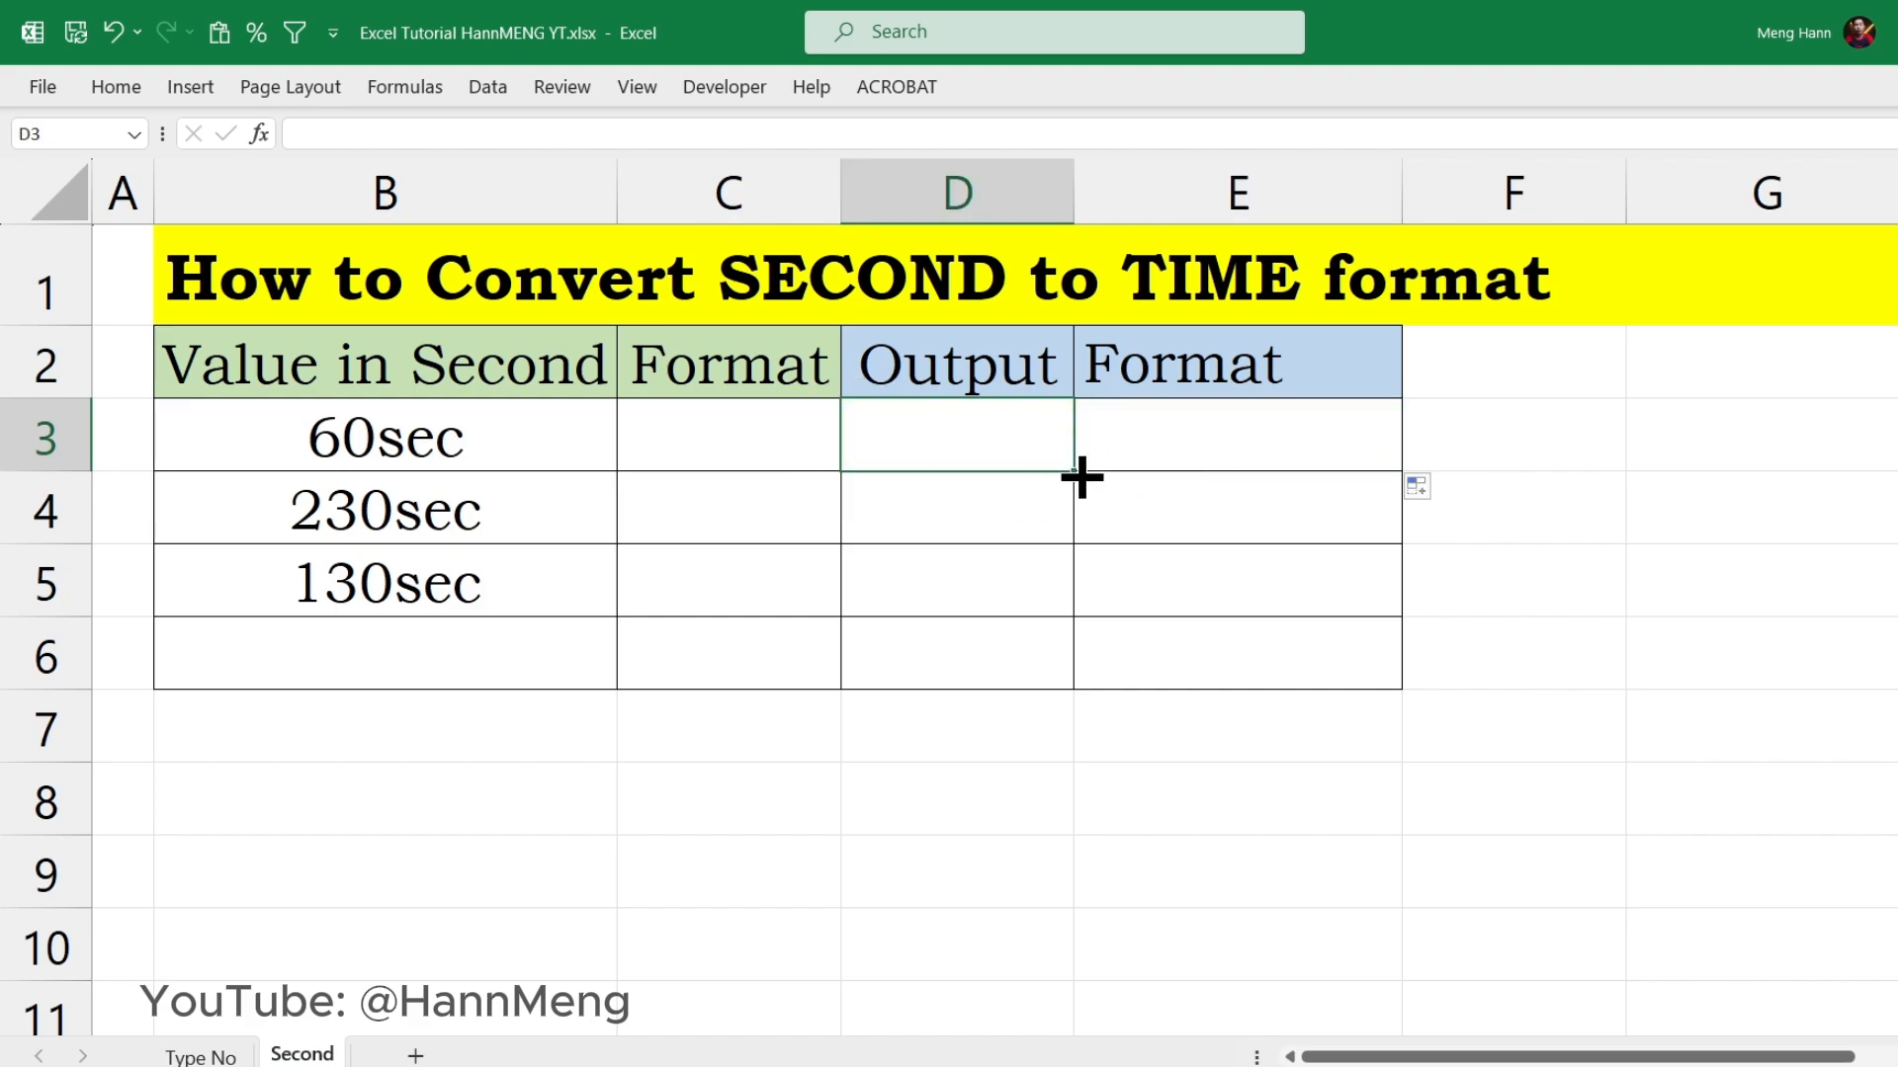
Step: Fill blank cell D3 down through D6 and enter the format code 0"sec" in C3
drag(1080, 474, 1069, 678)
click(964, 440)
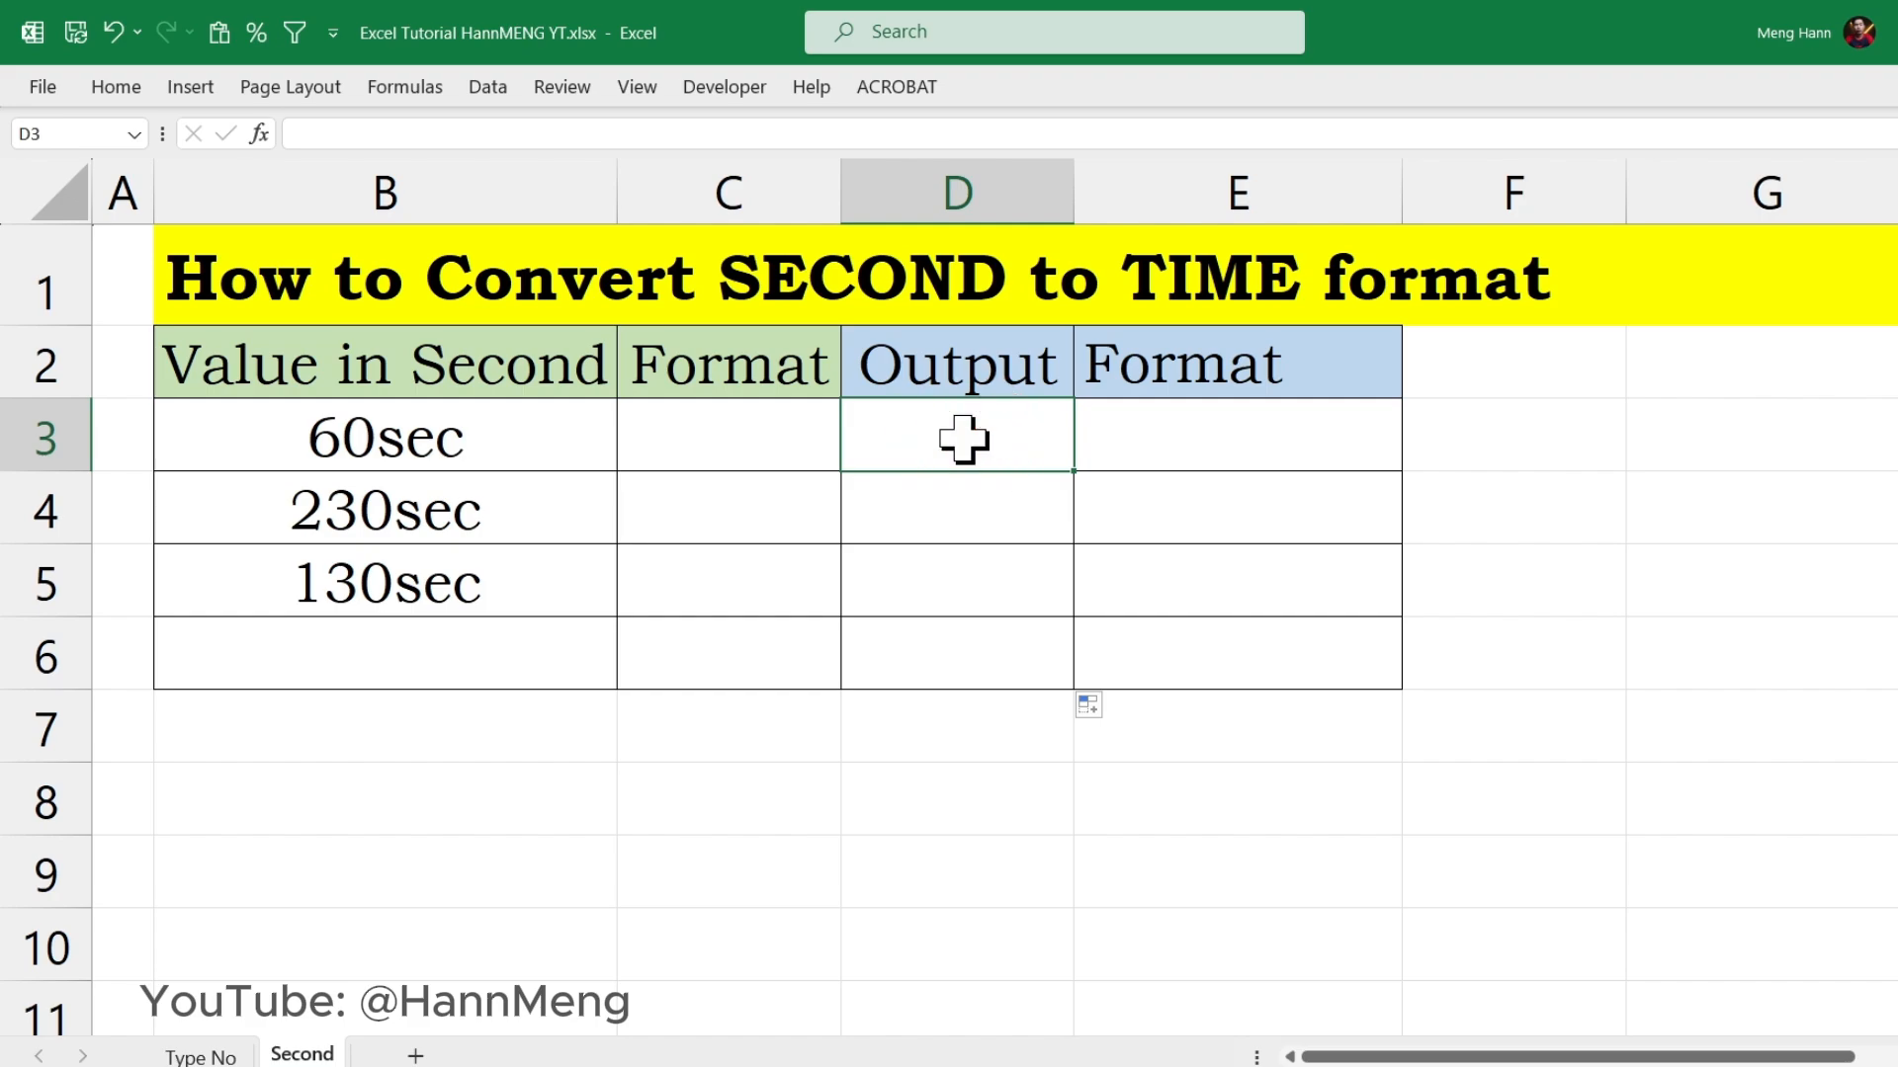
click(728, 440)
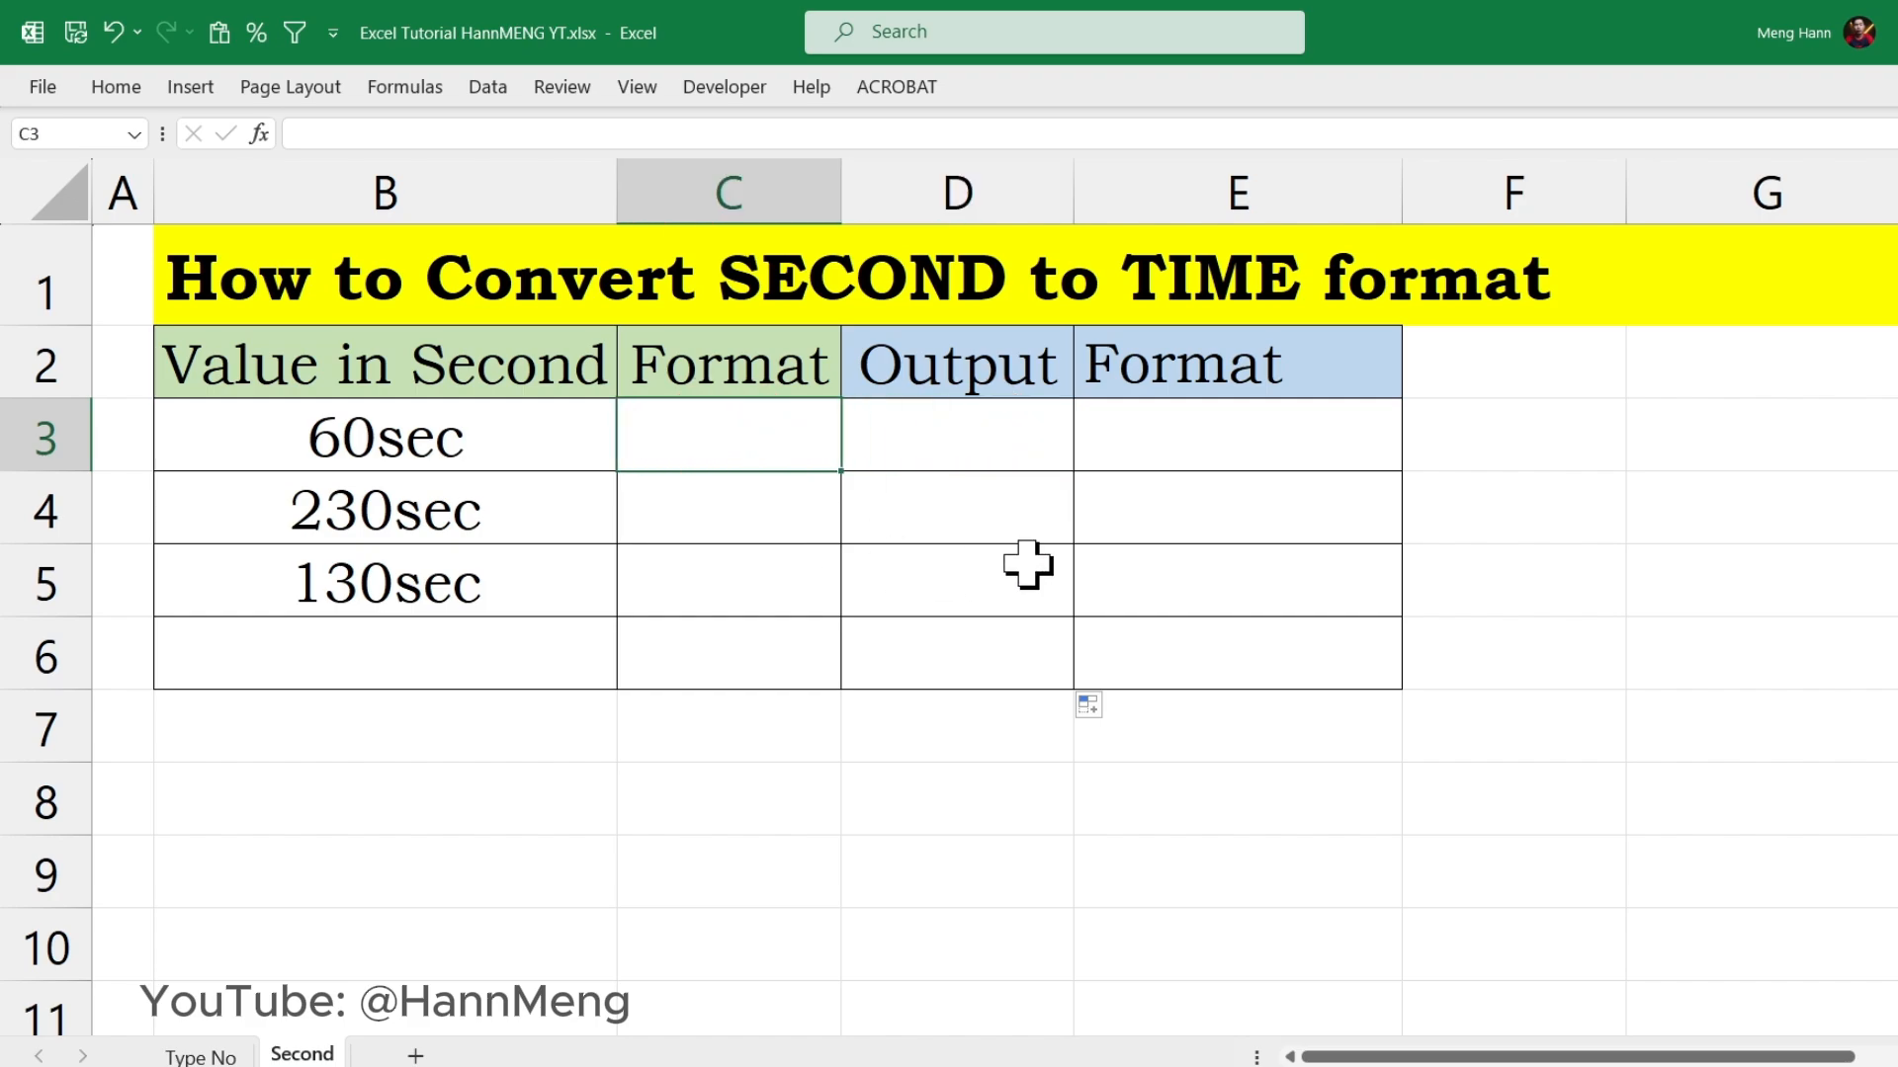
text(0)
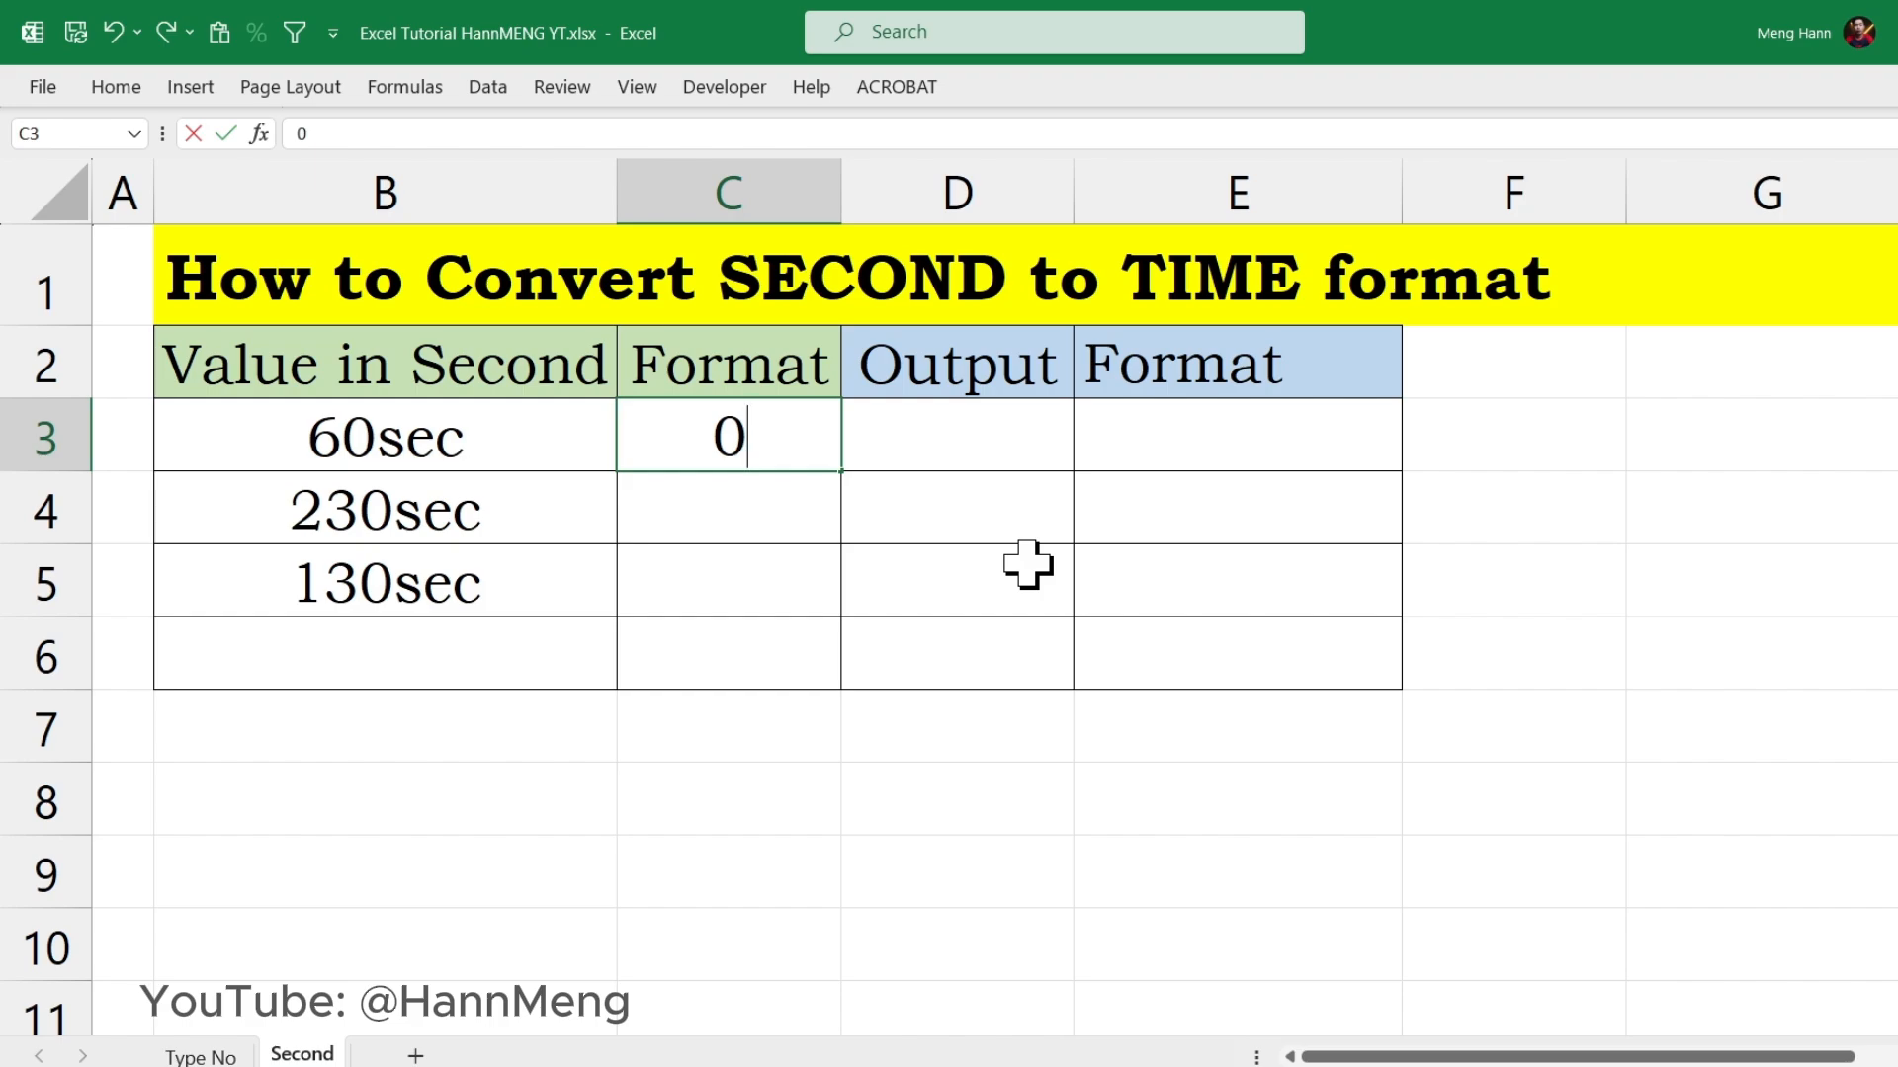
text("sec)
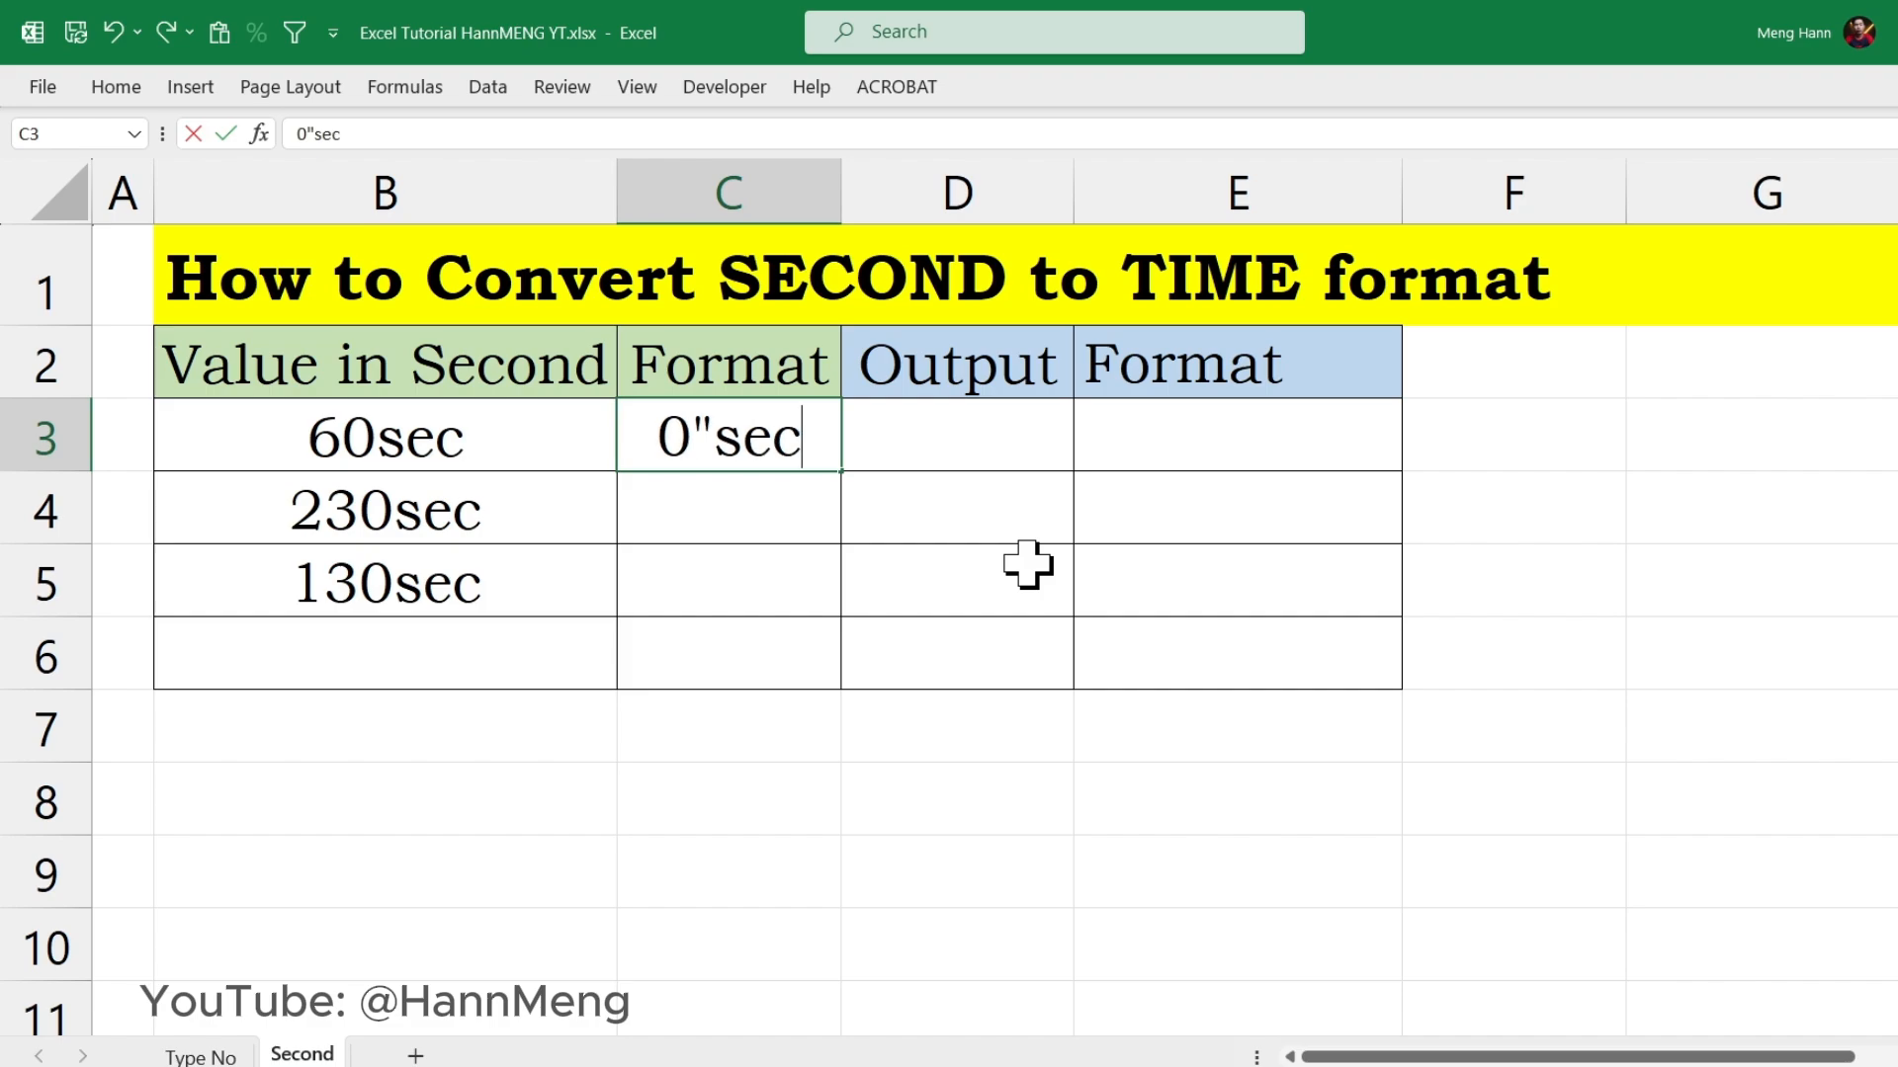
text(")
key(Return)
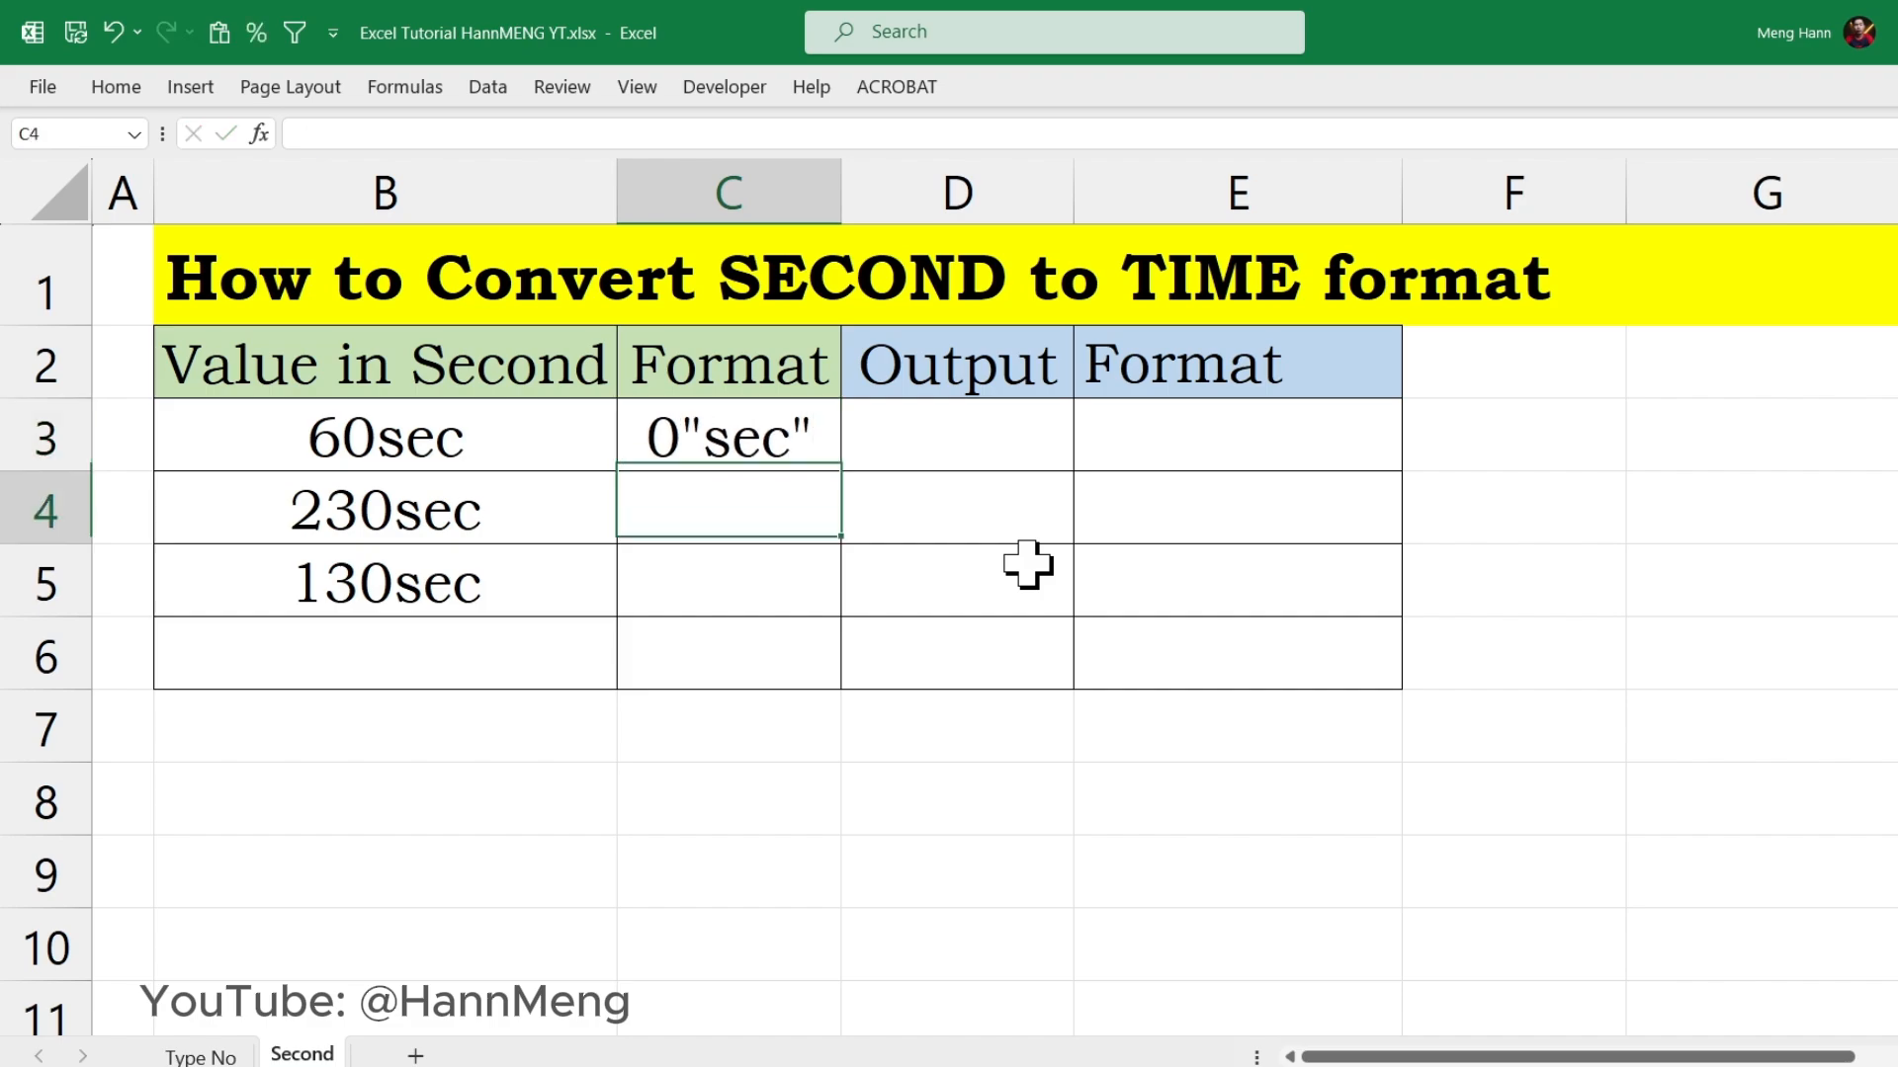
click(415, 432)
drag(416, 432, 661, 580)
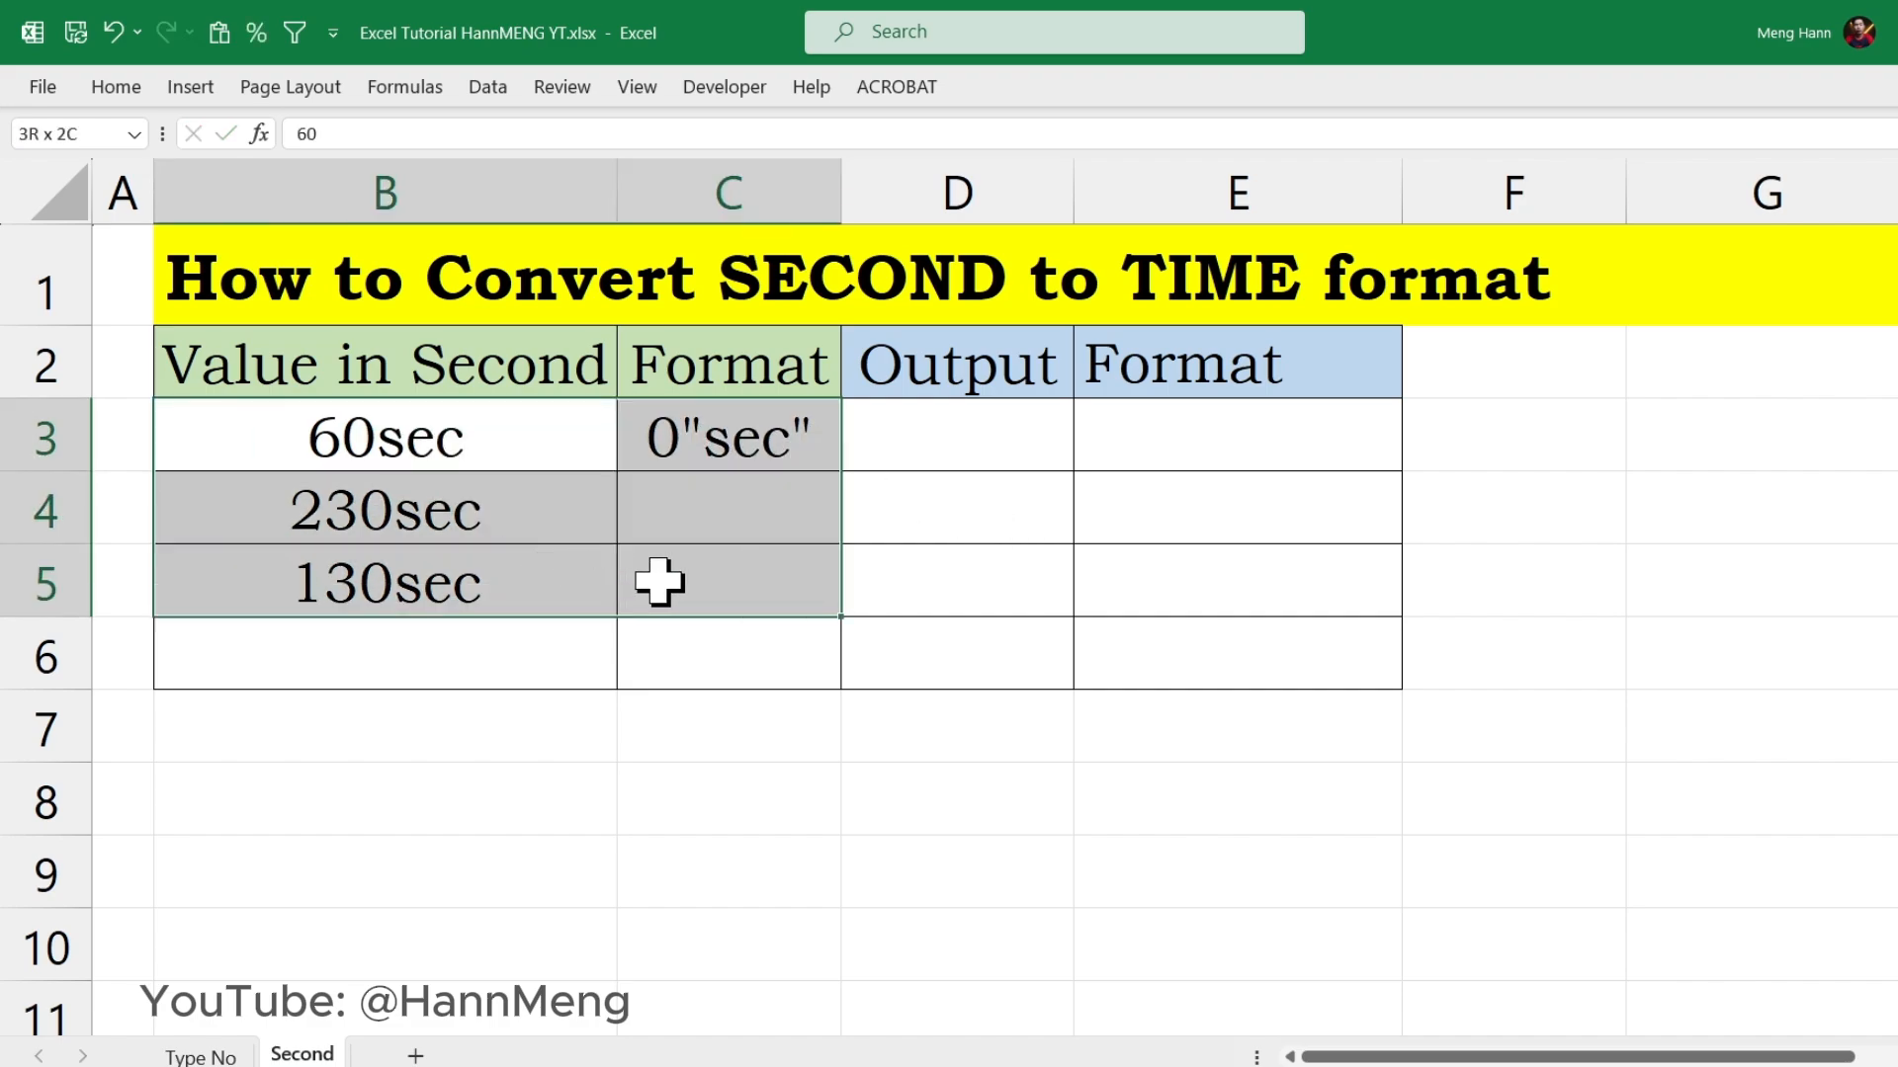
Step: Enter the formula =B3/(60*60*24) in Output cell D3 to convert the seconds to a time value
click(948, 448)
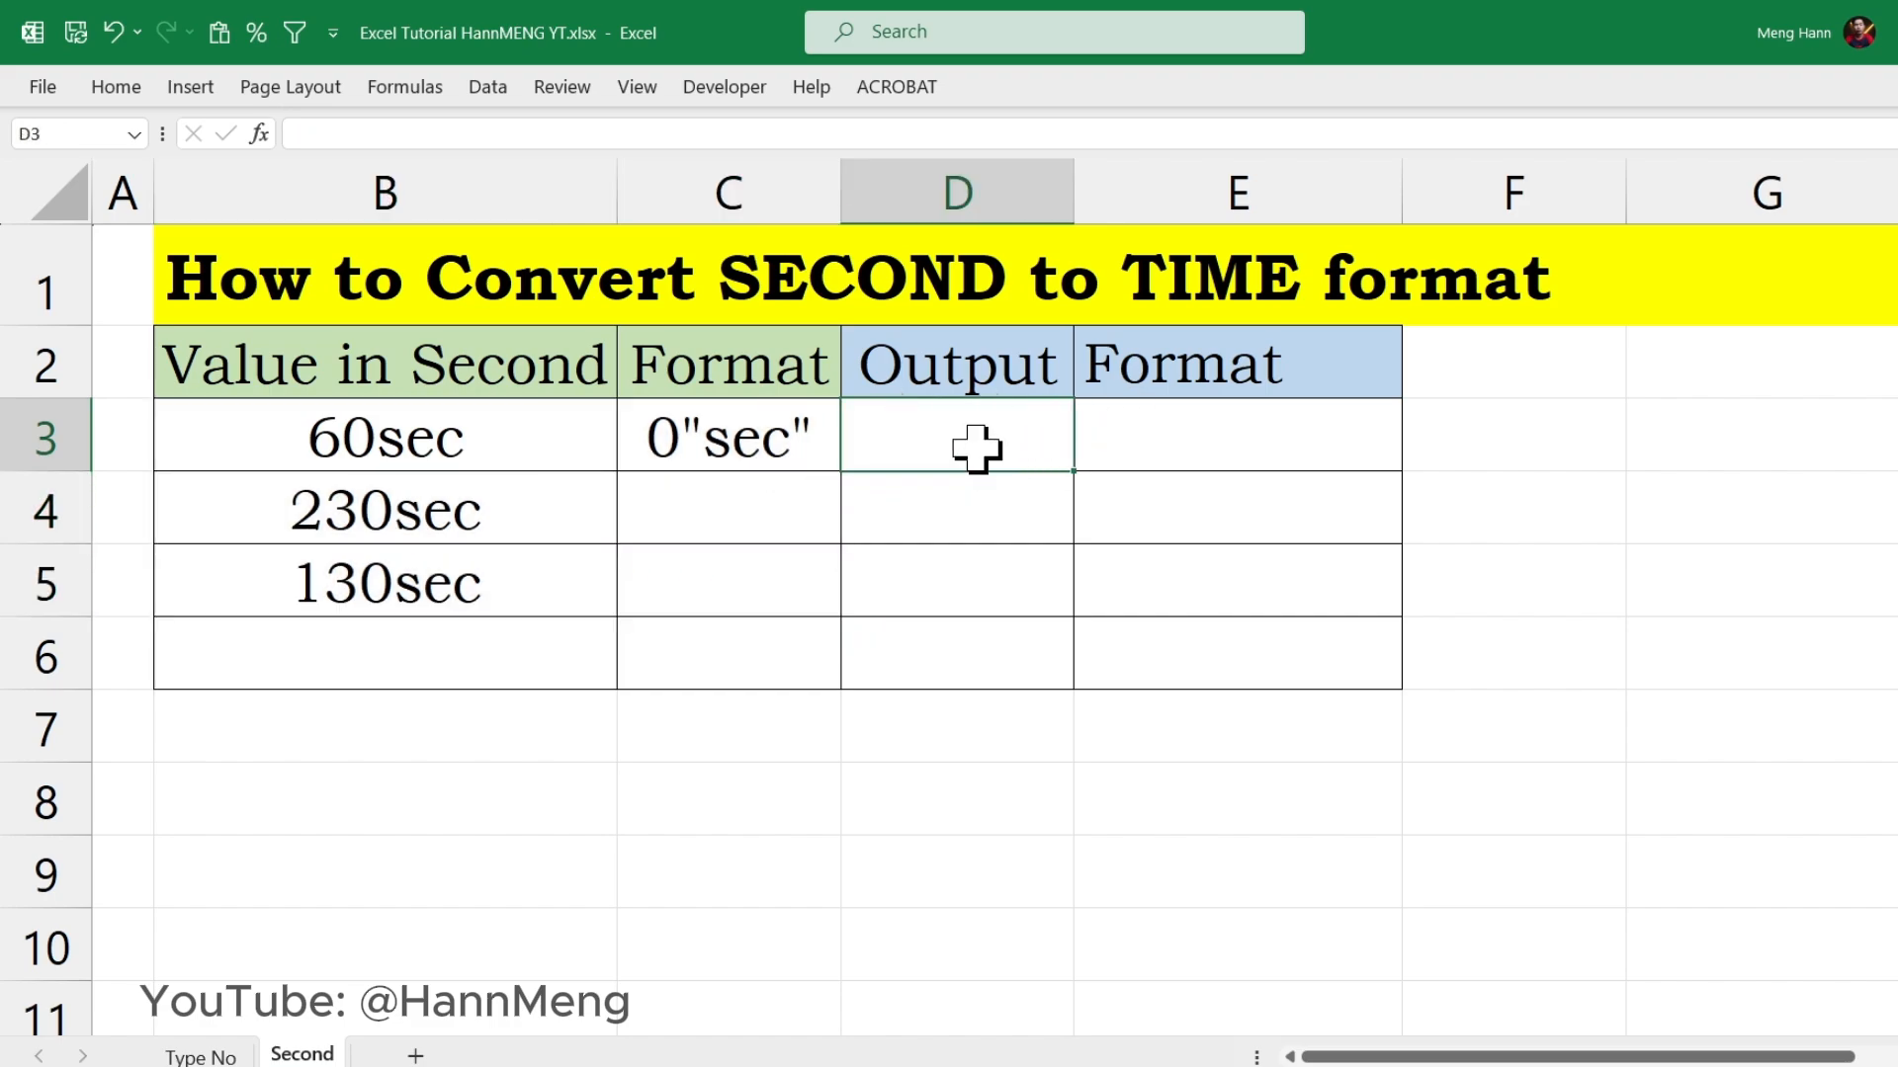
text(=)
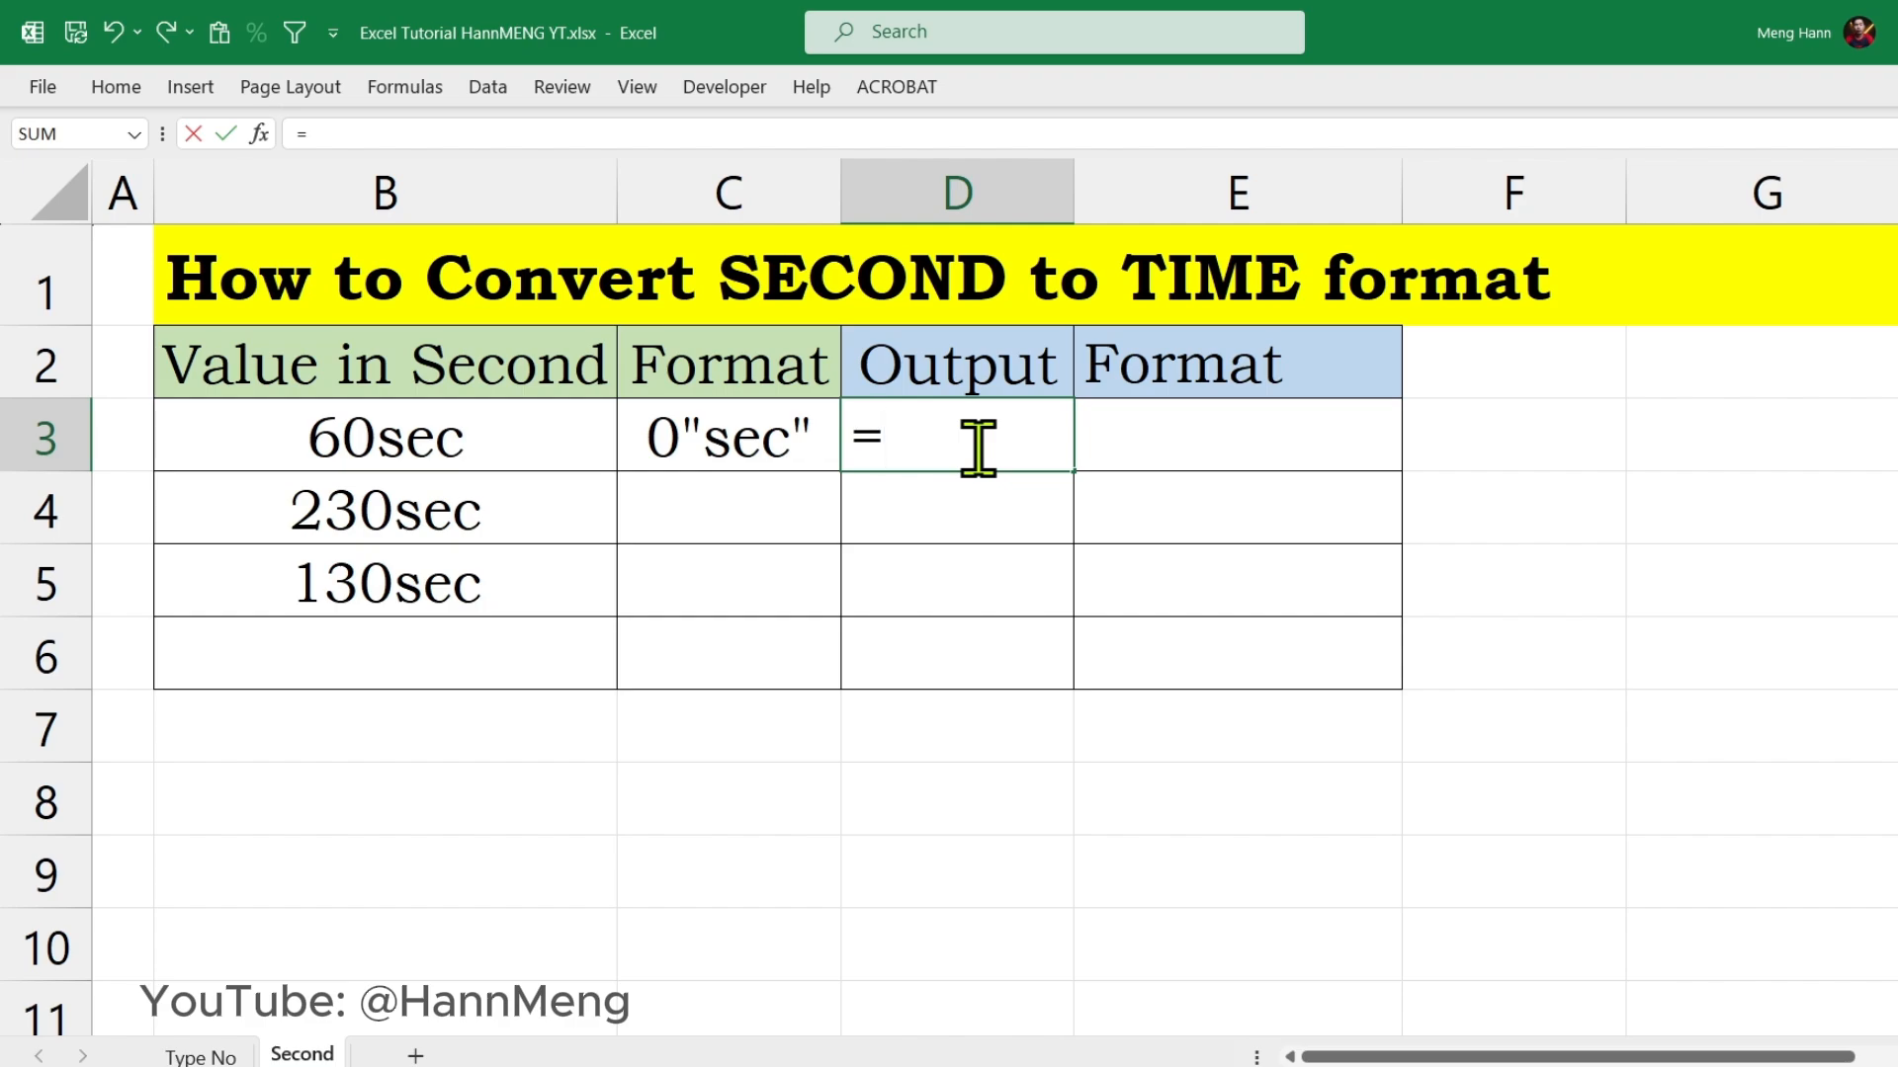
click(428, 447)
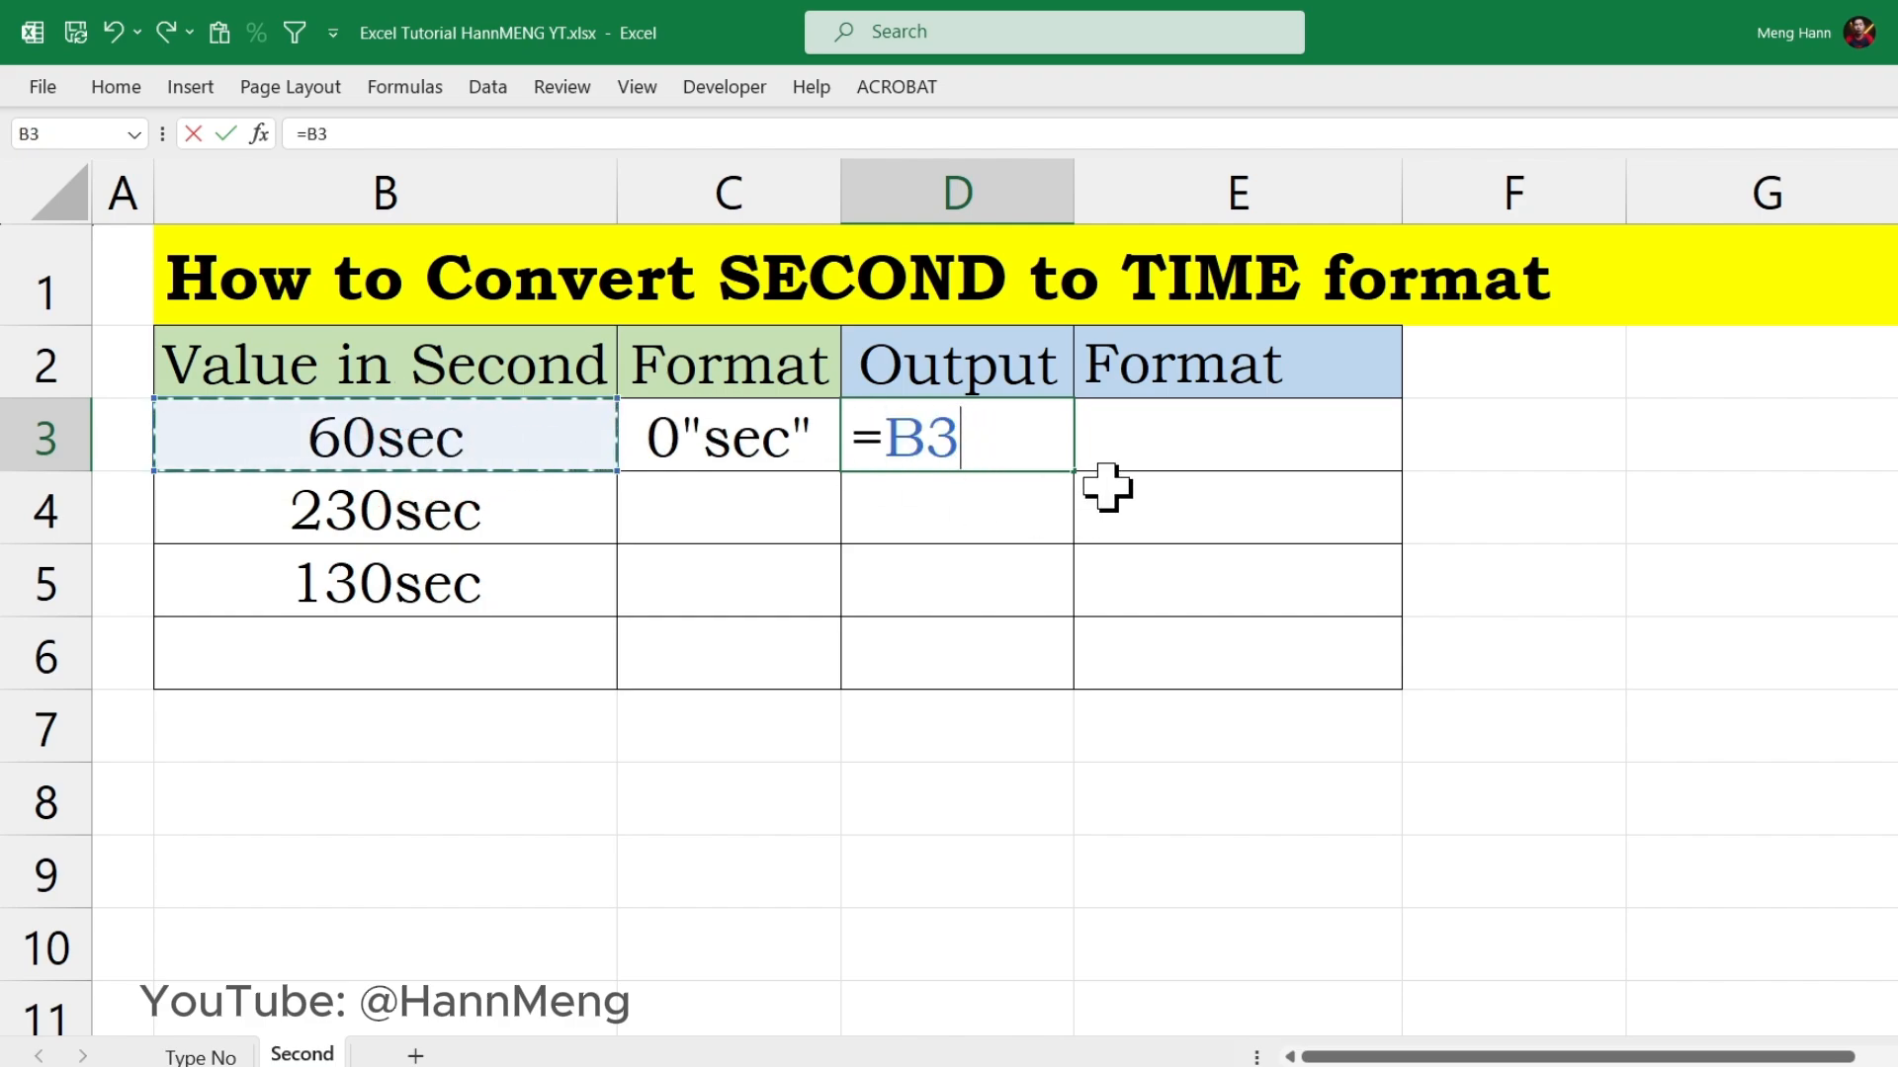
text(/)
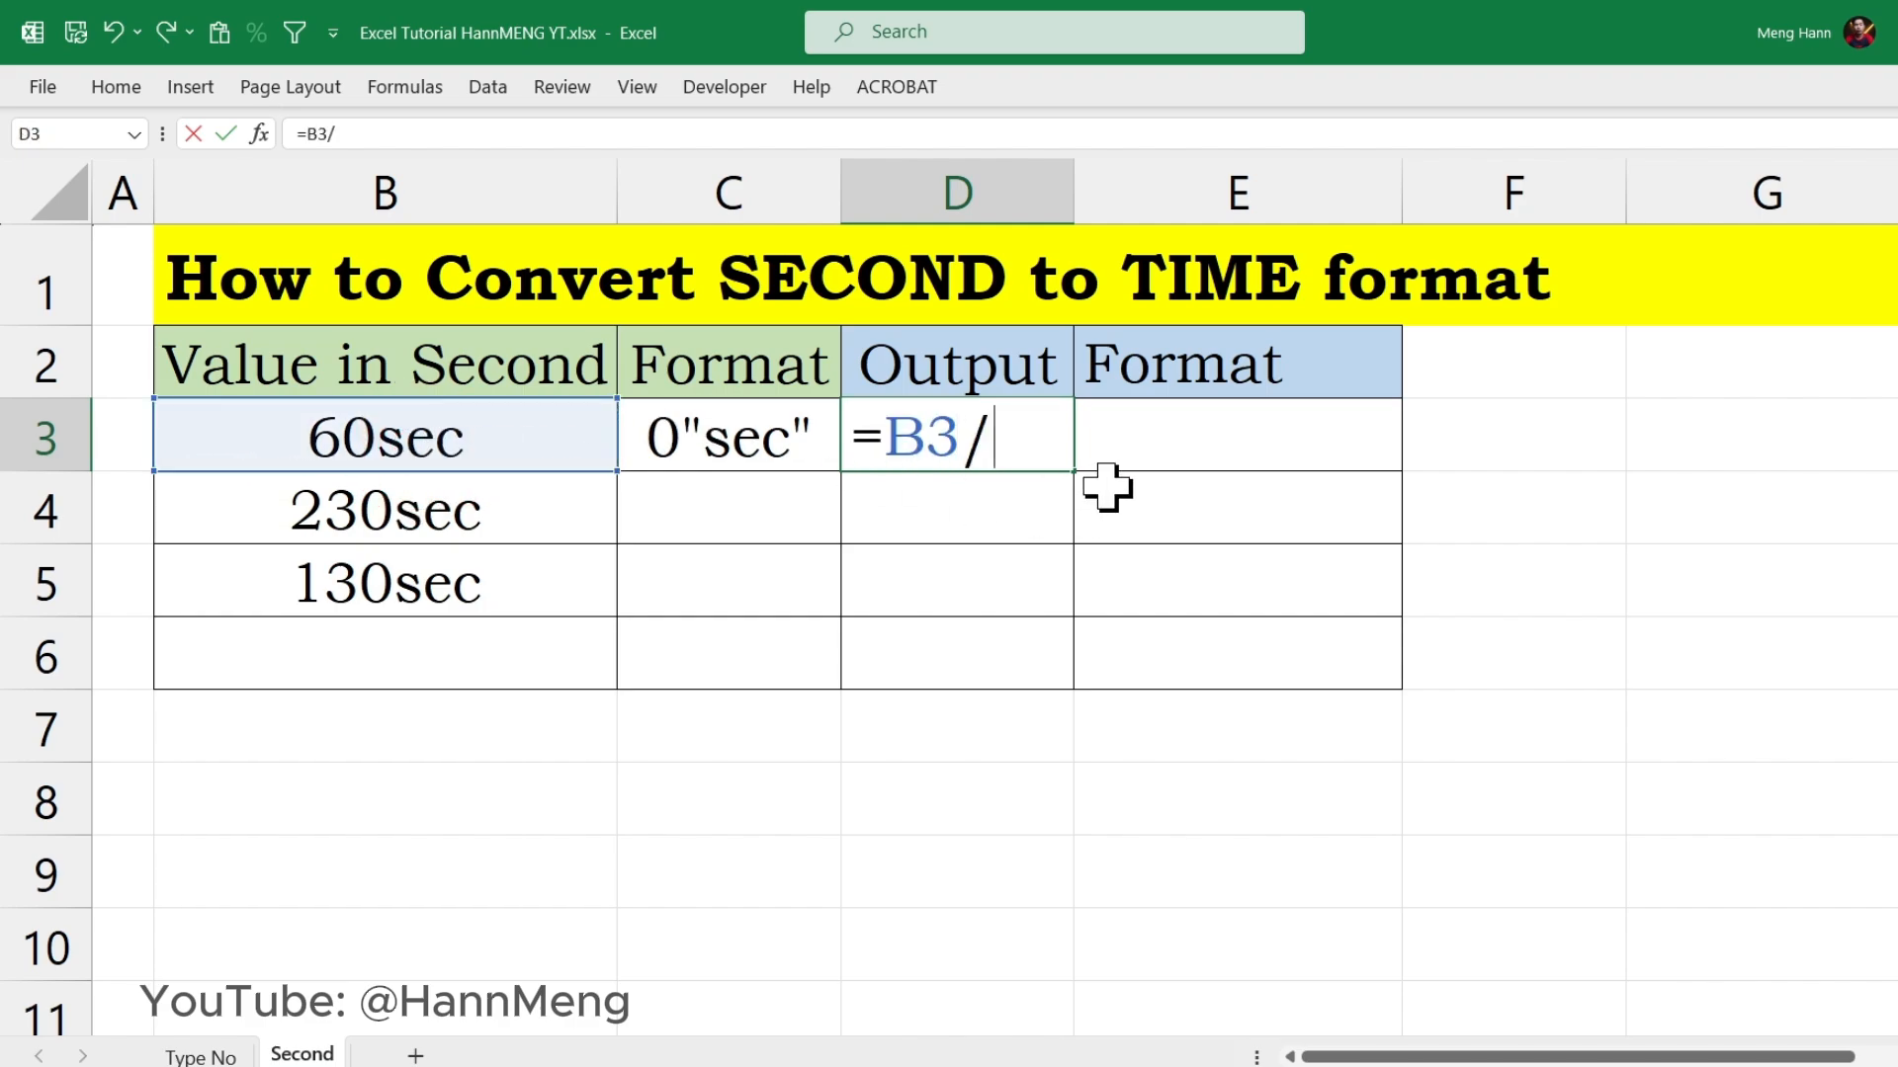
text((60)
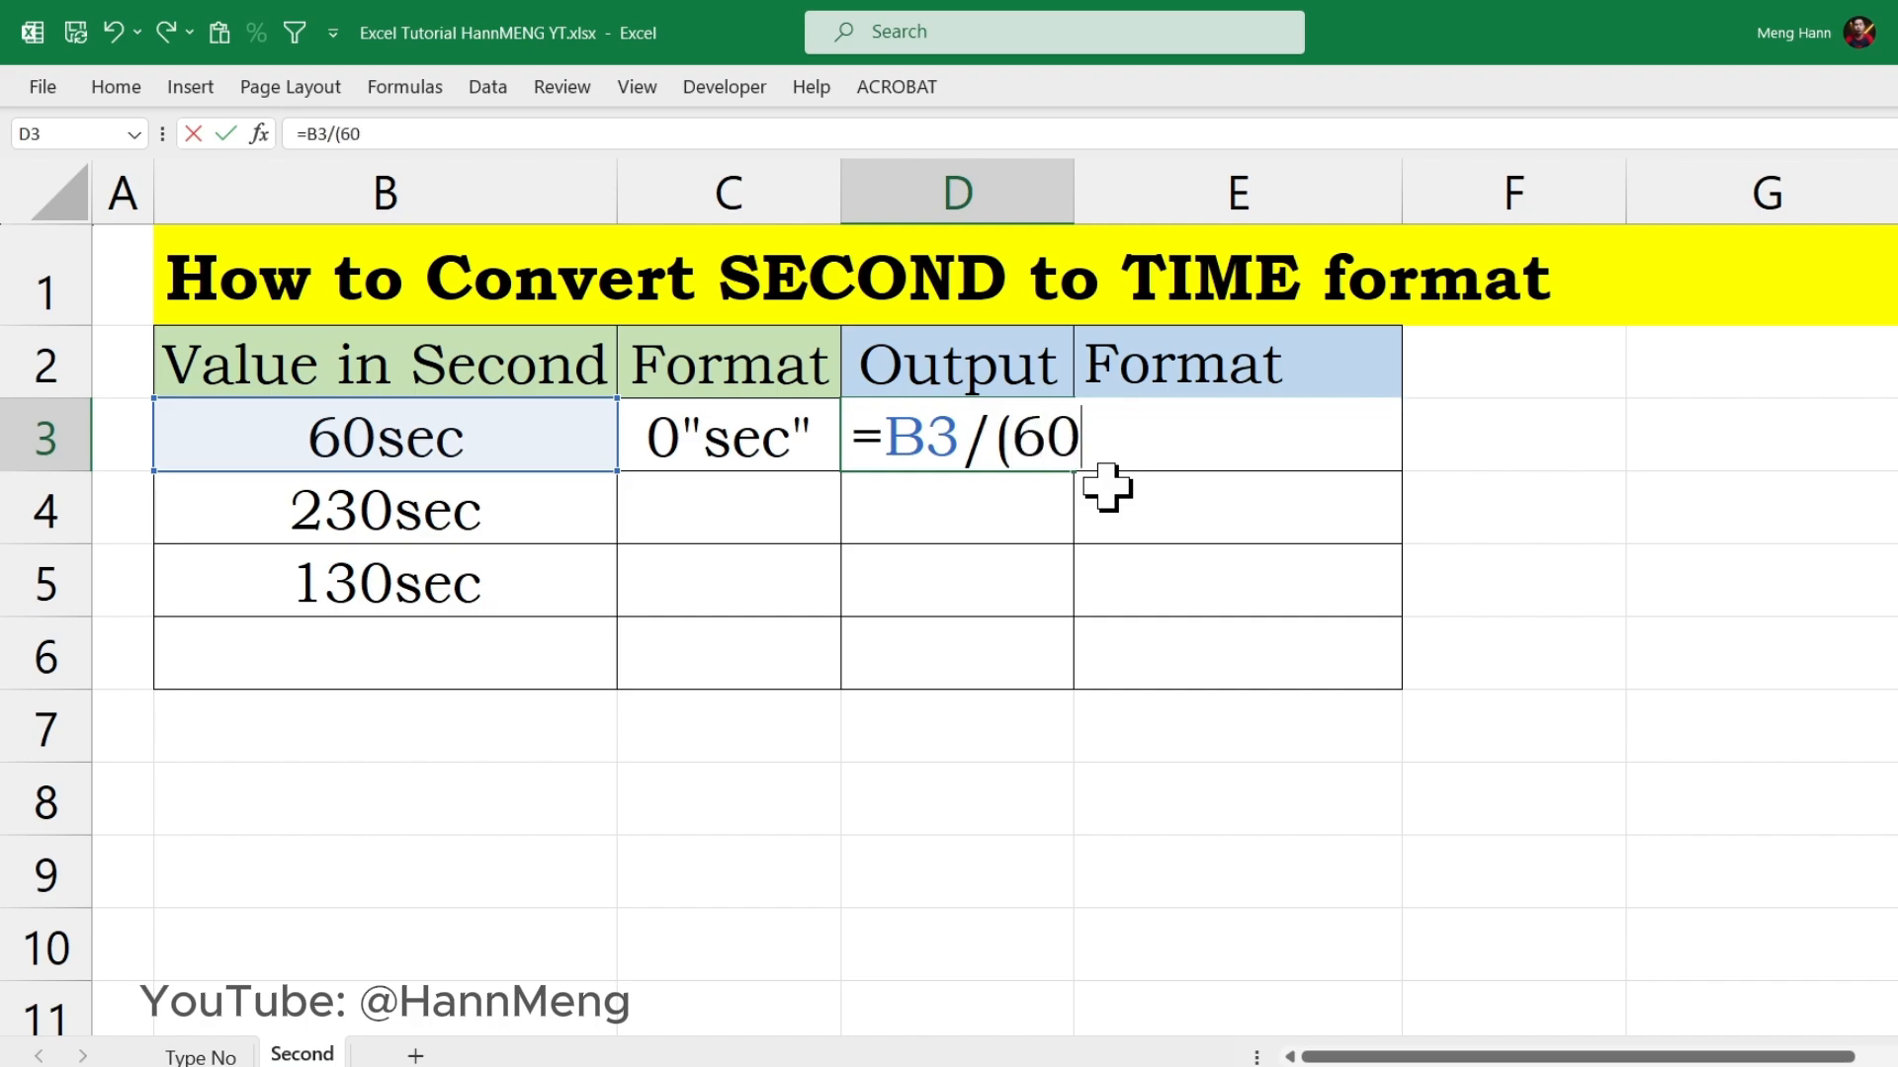
text(*60)
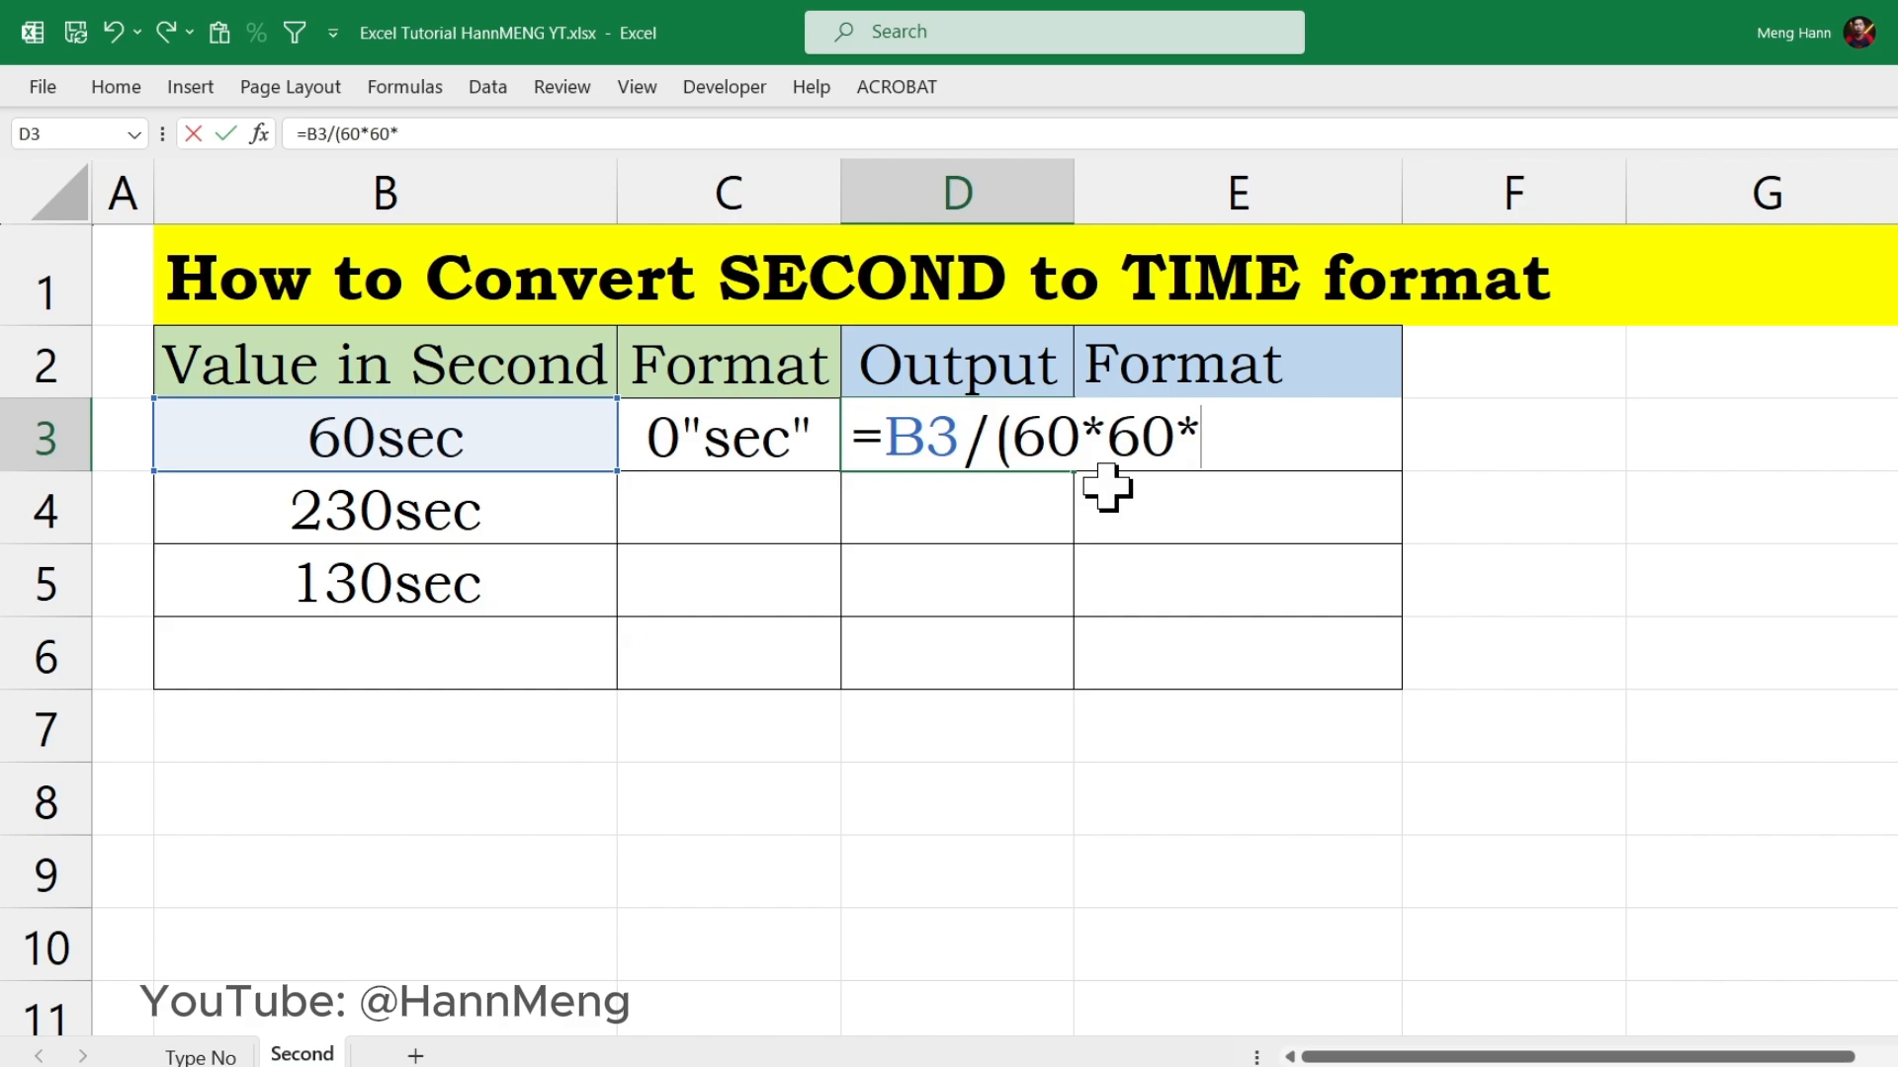
text(*24)
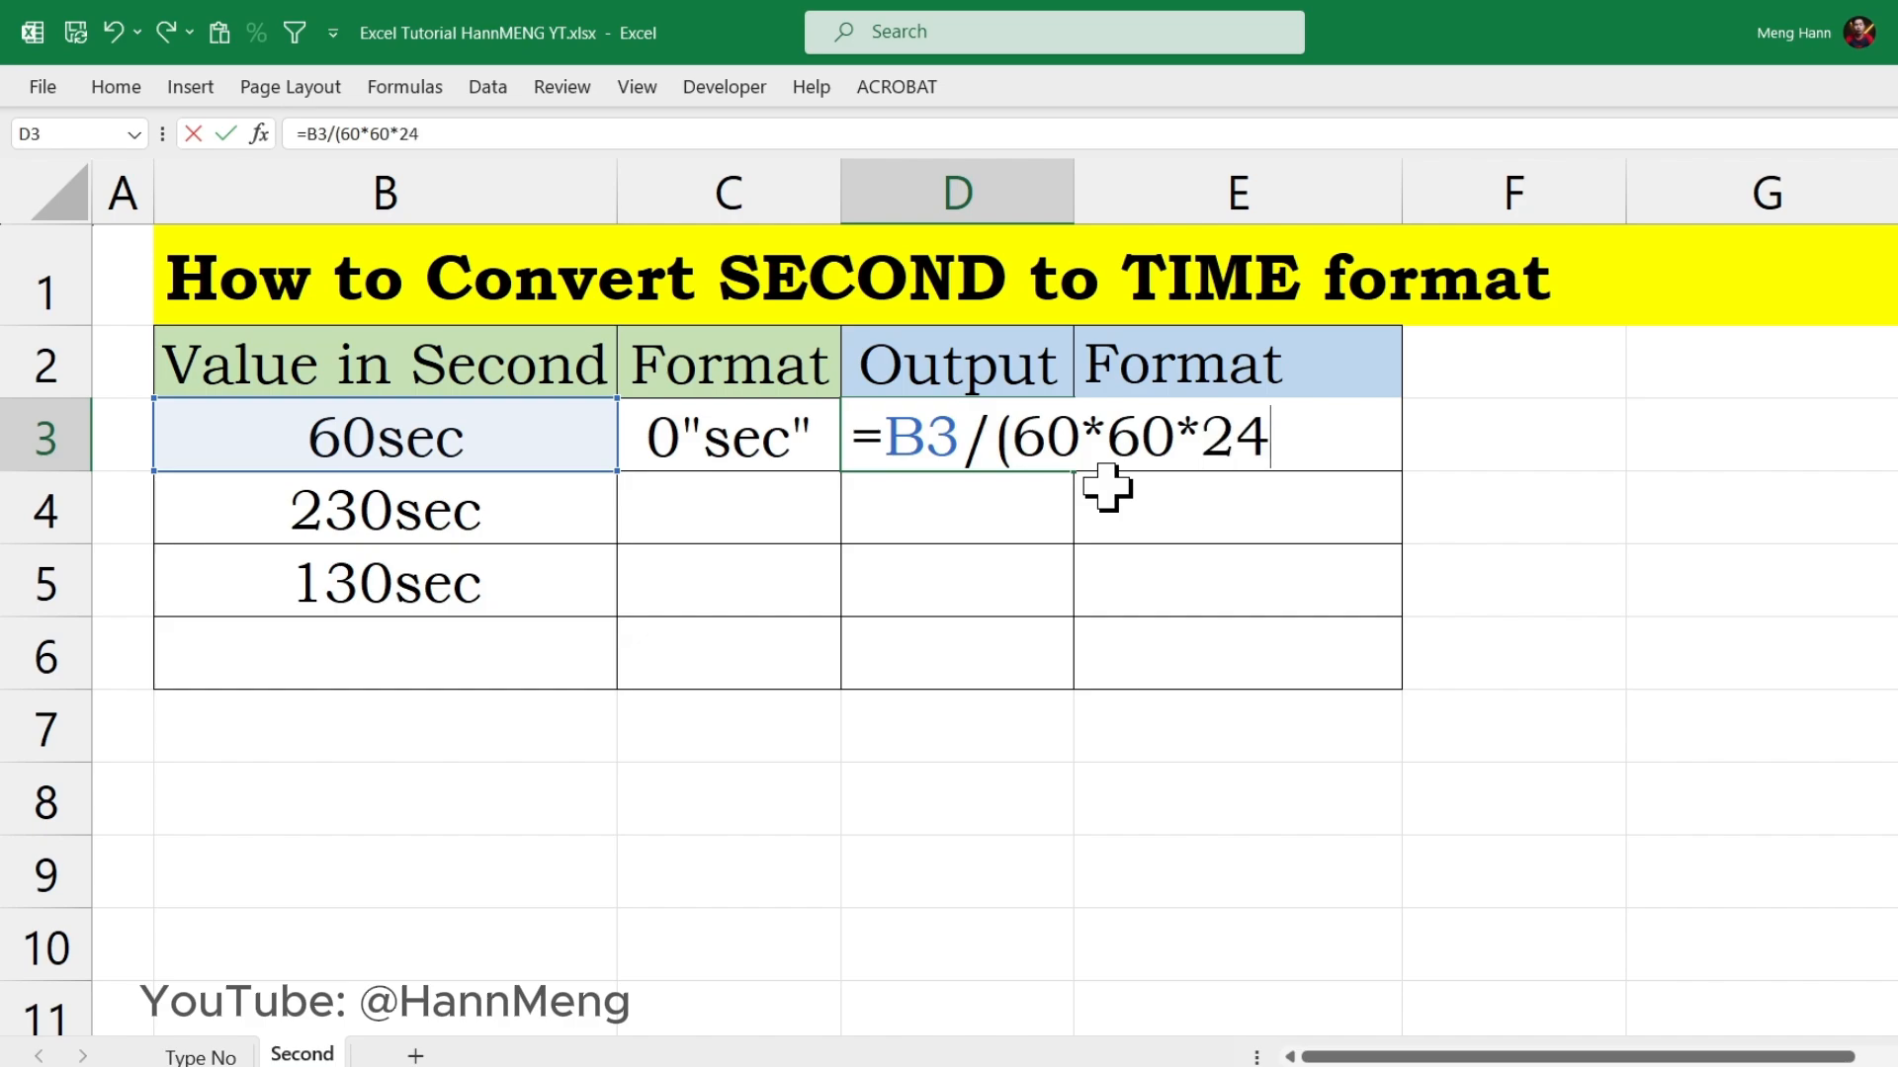
text())
key(Return)
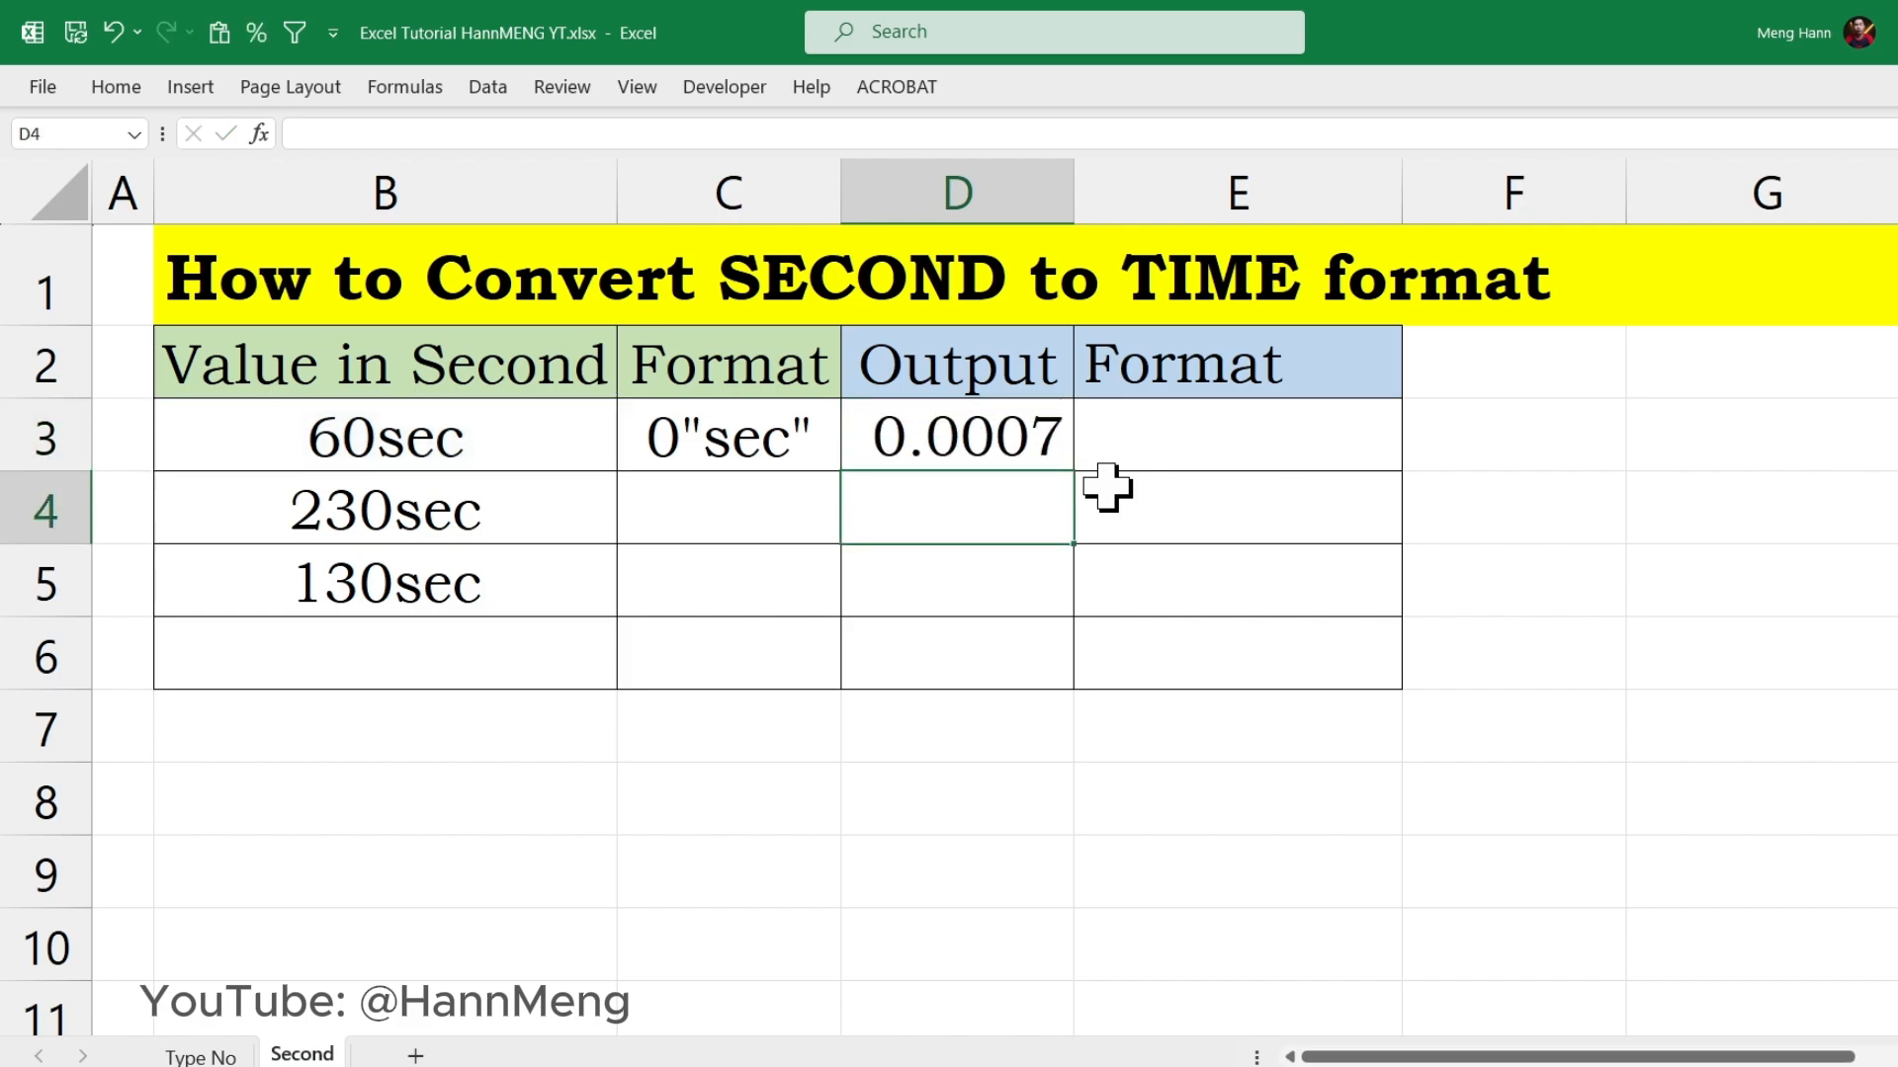
Step: Review the formula in D3, examining its divisor (60*60*24)
click(1008, 447)
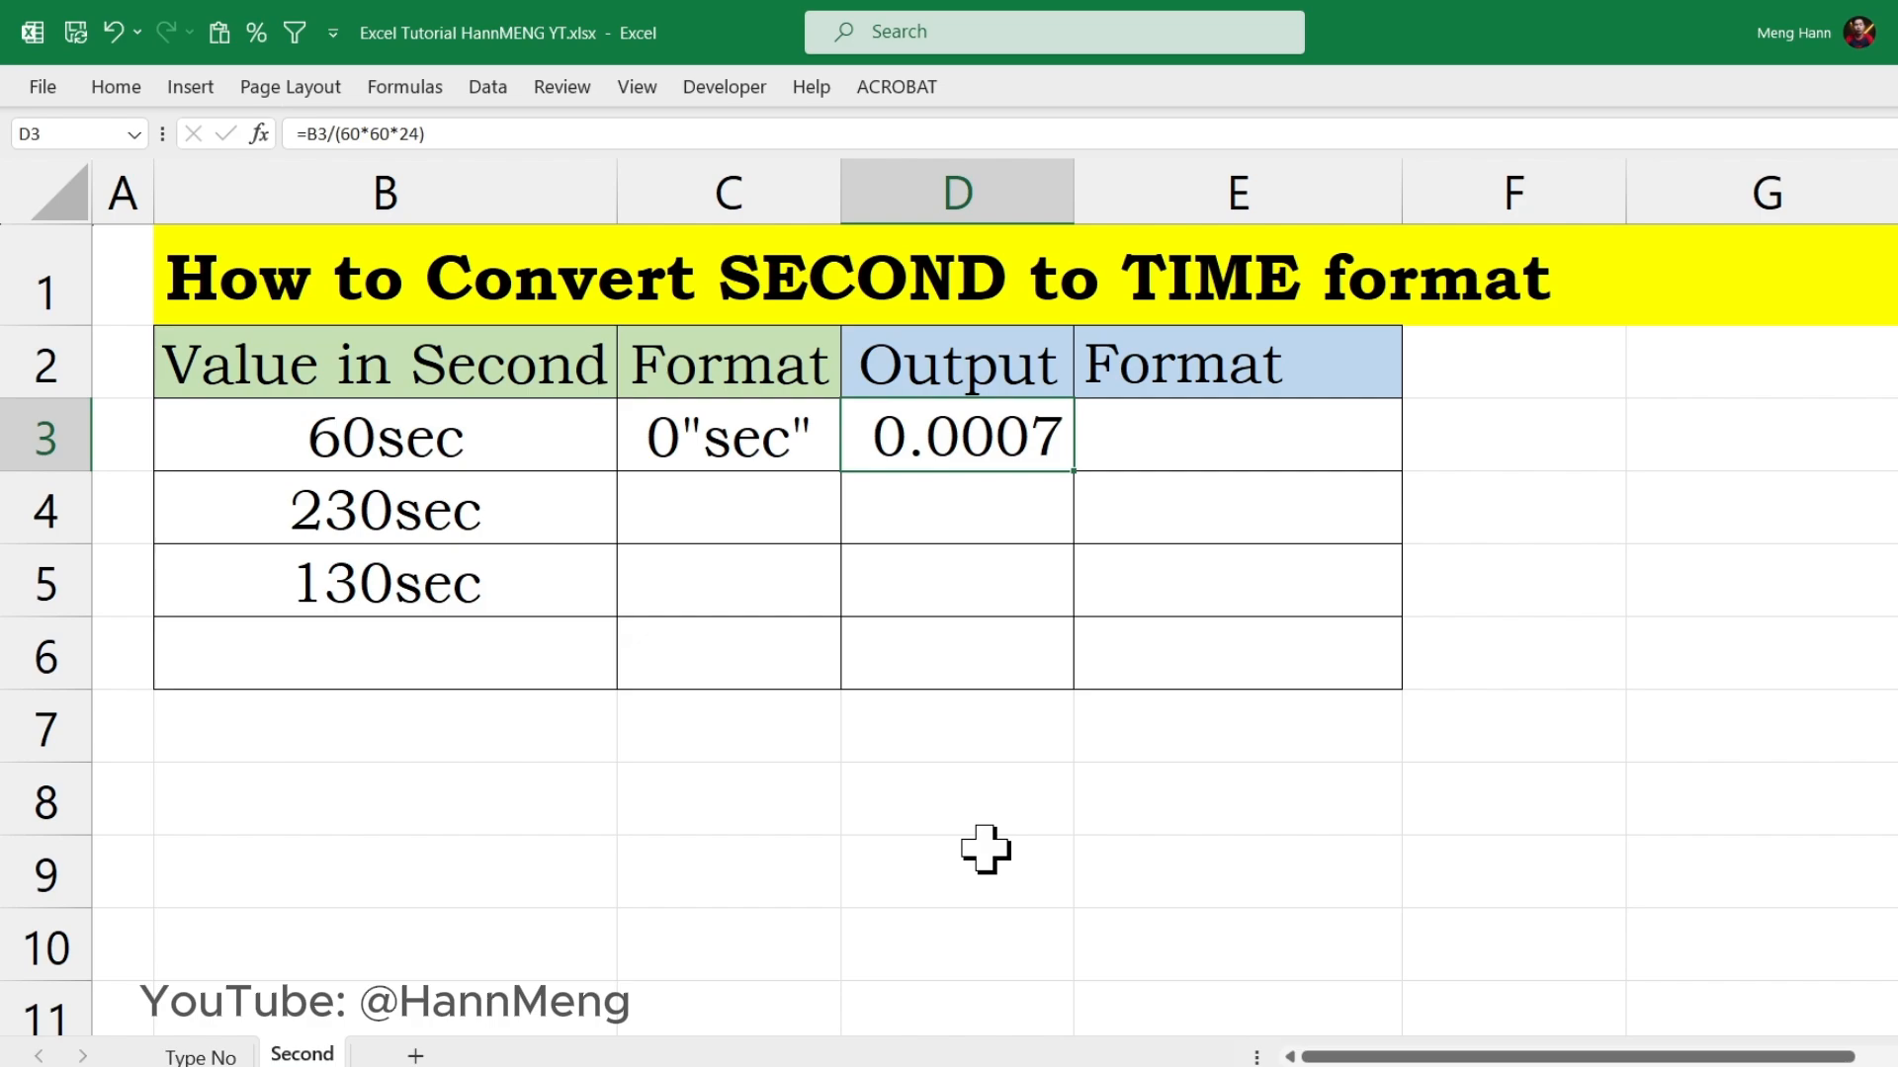
double_click(1007, 457)
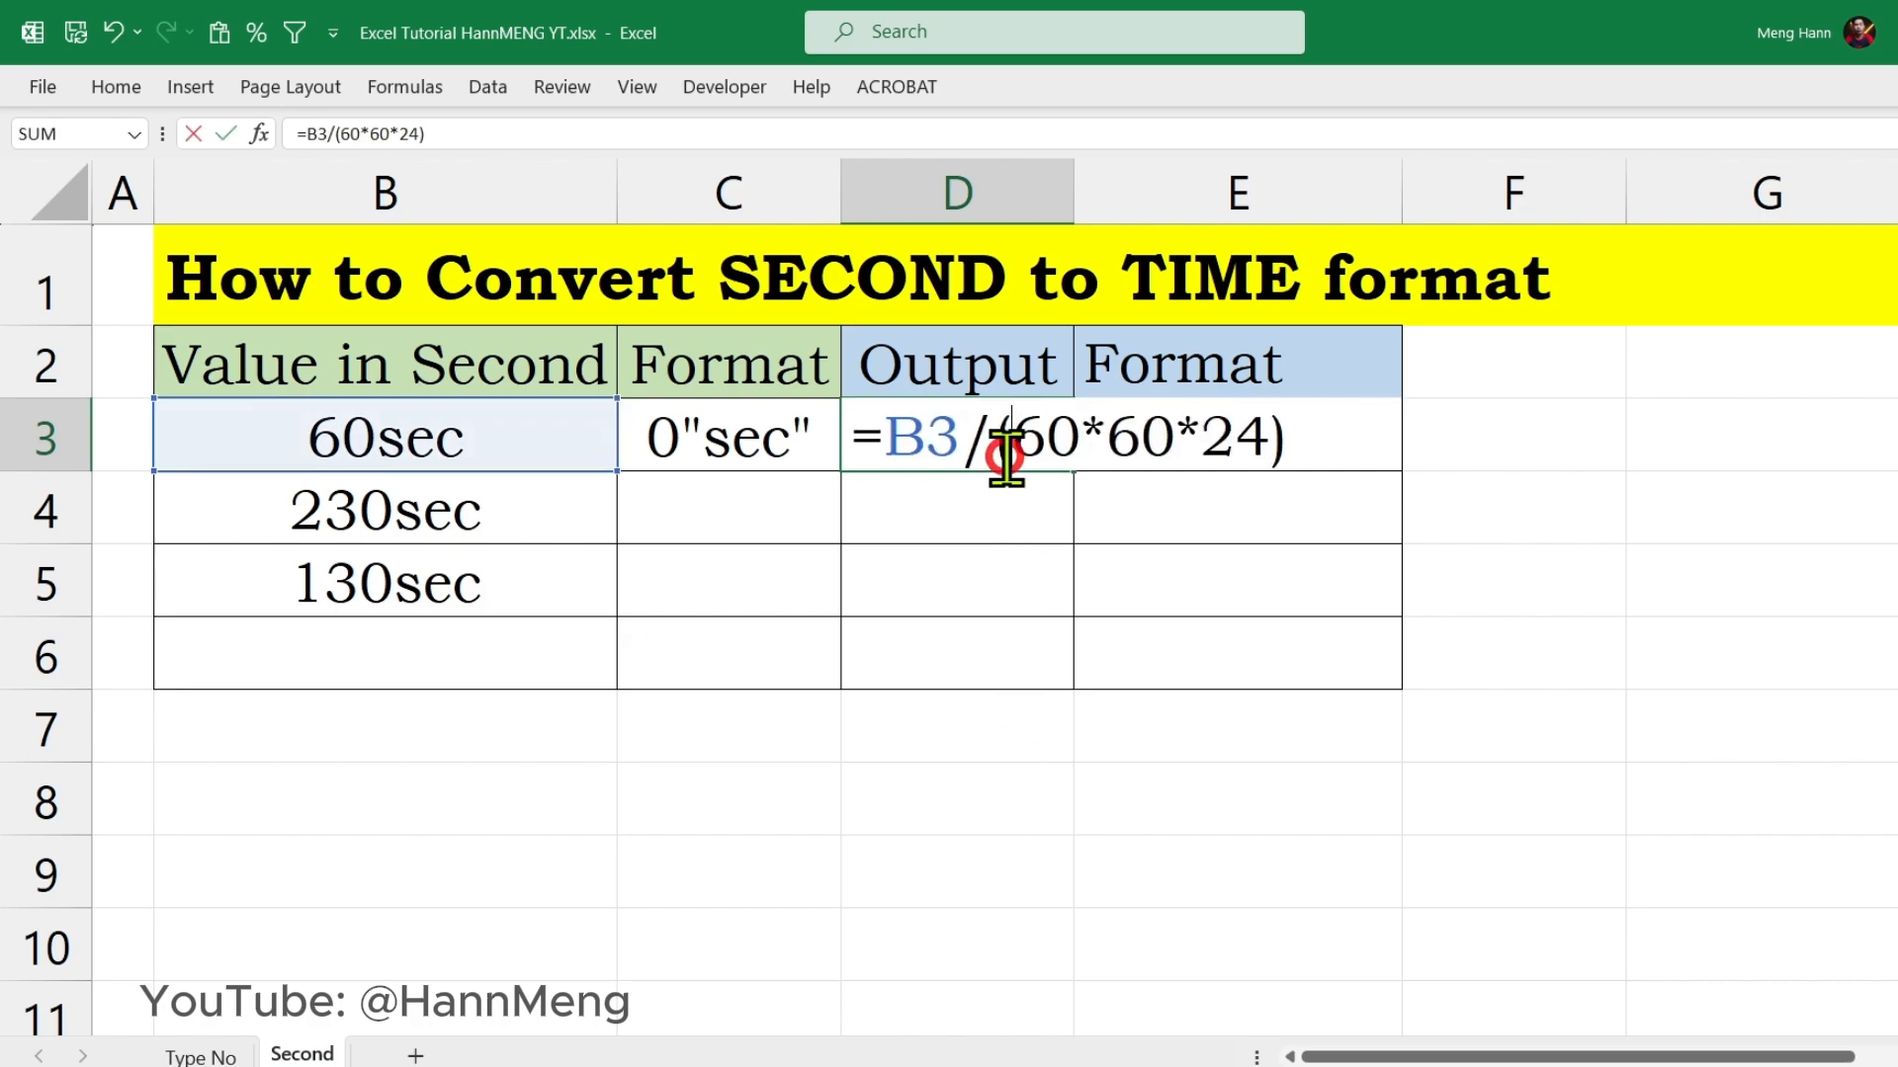
click(1310, 435)
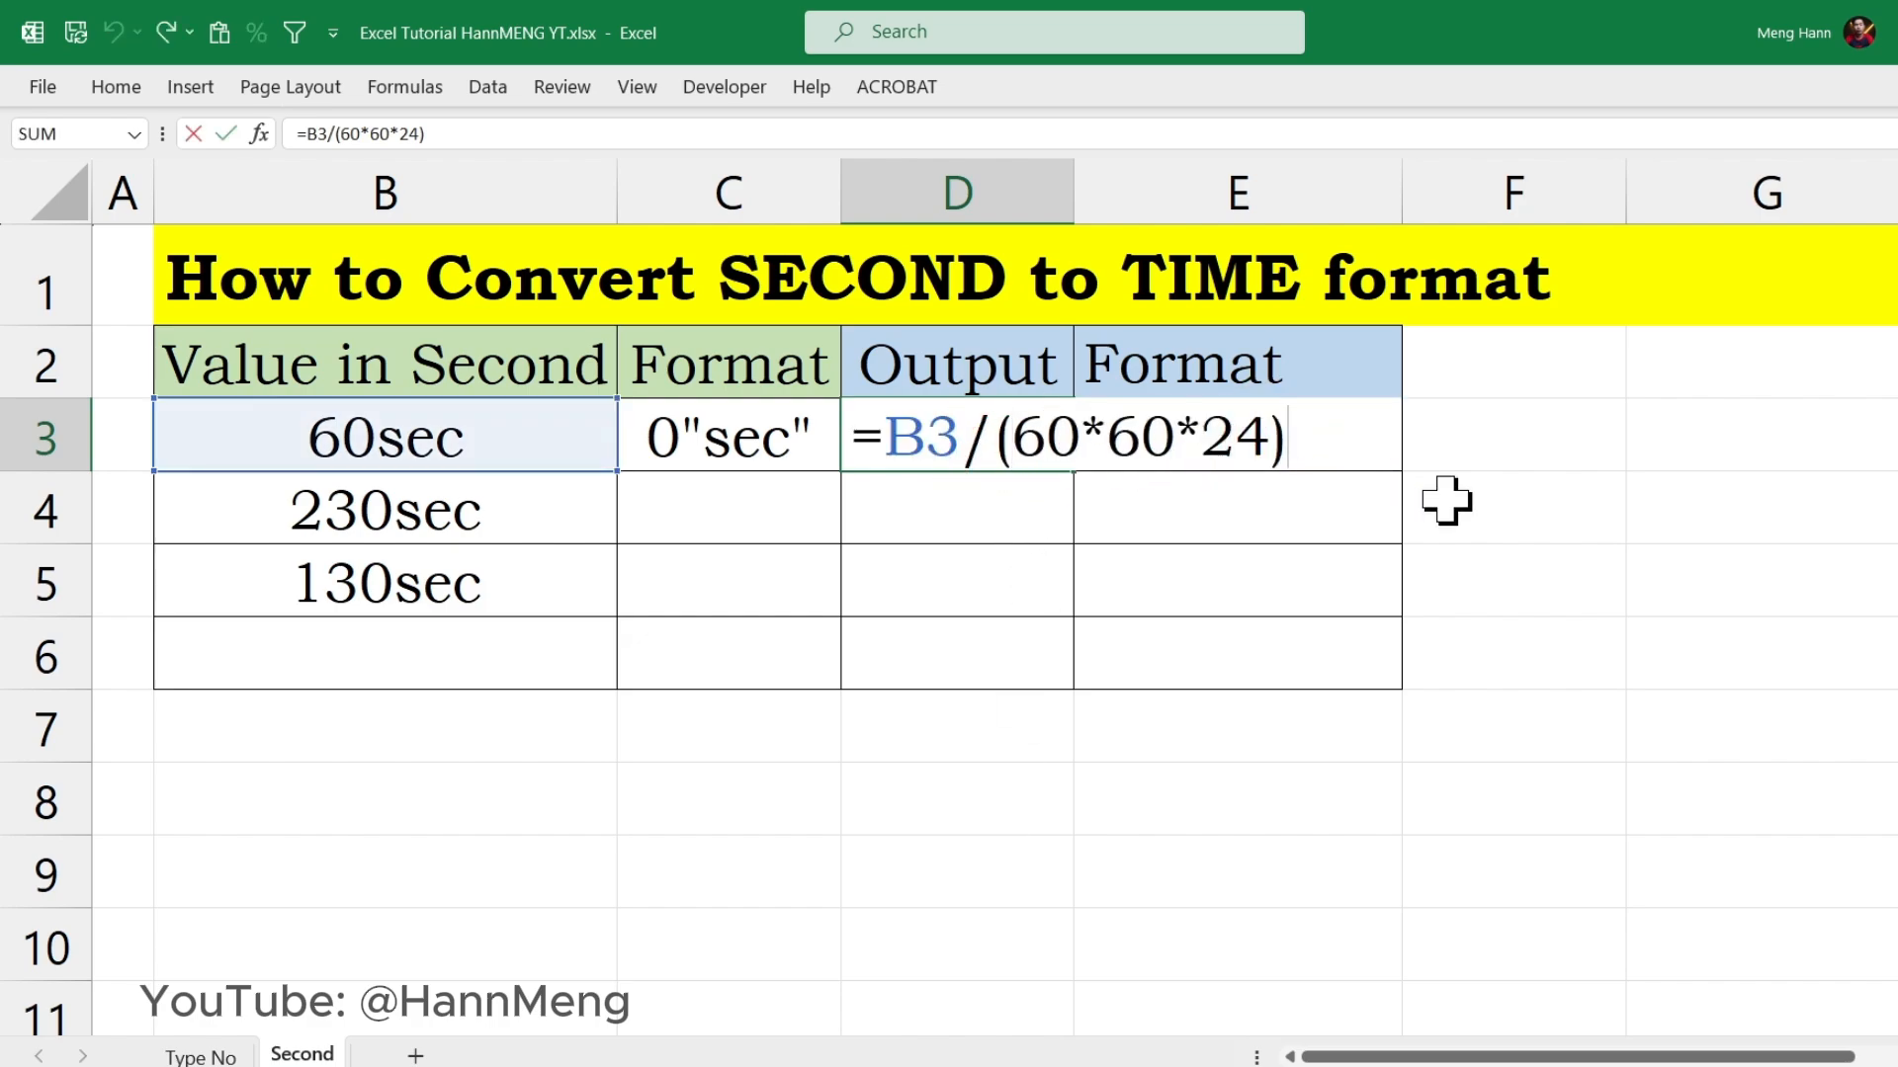
drag(997, 450, 1357, 449)
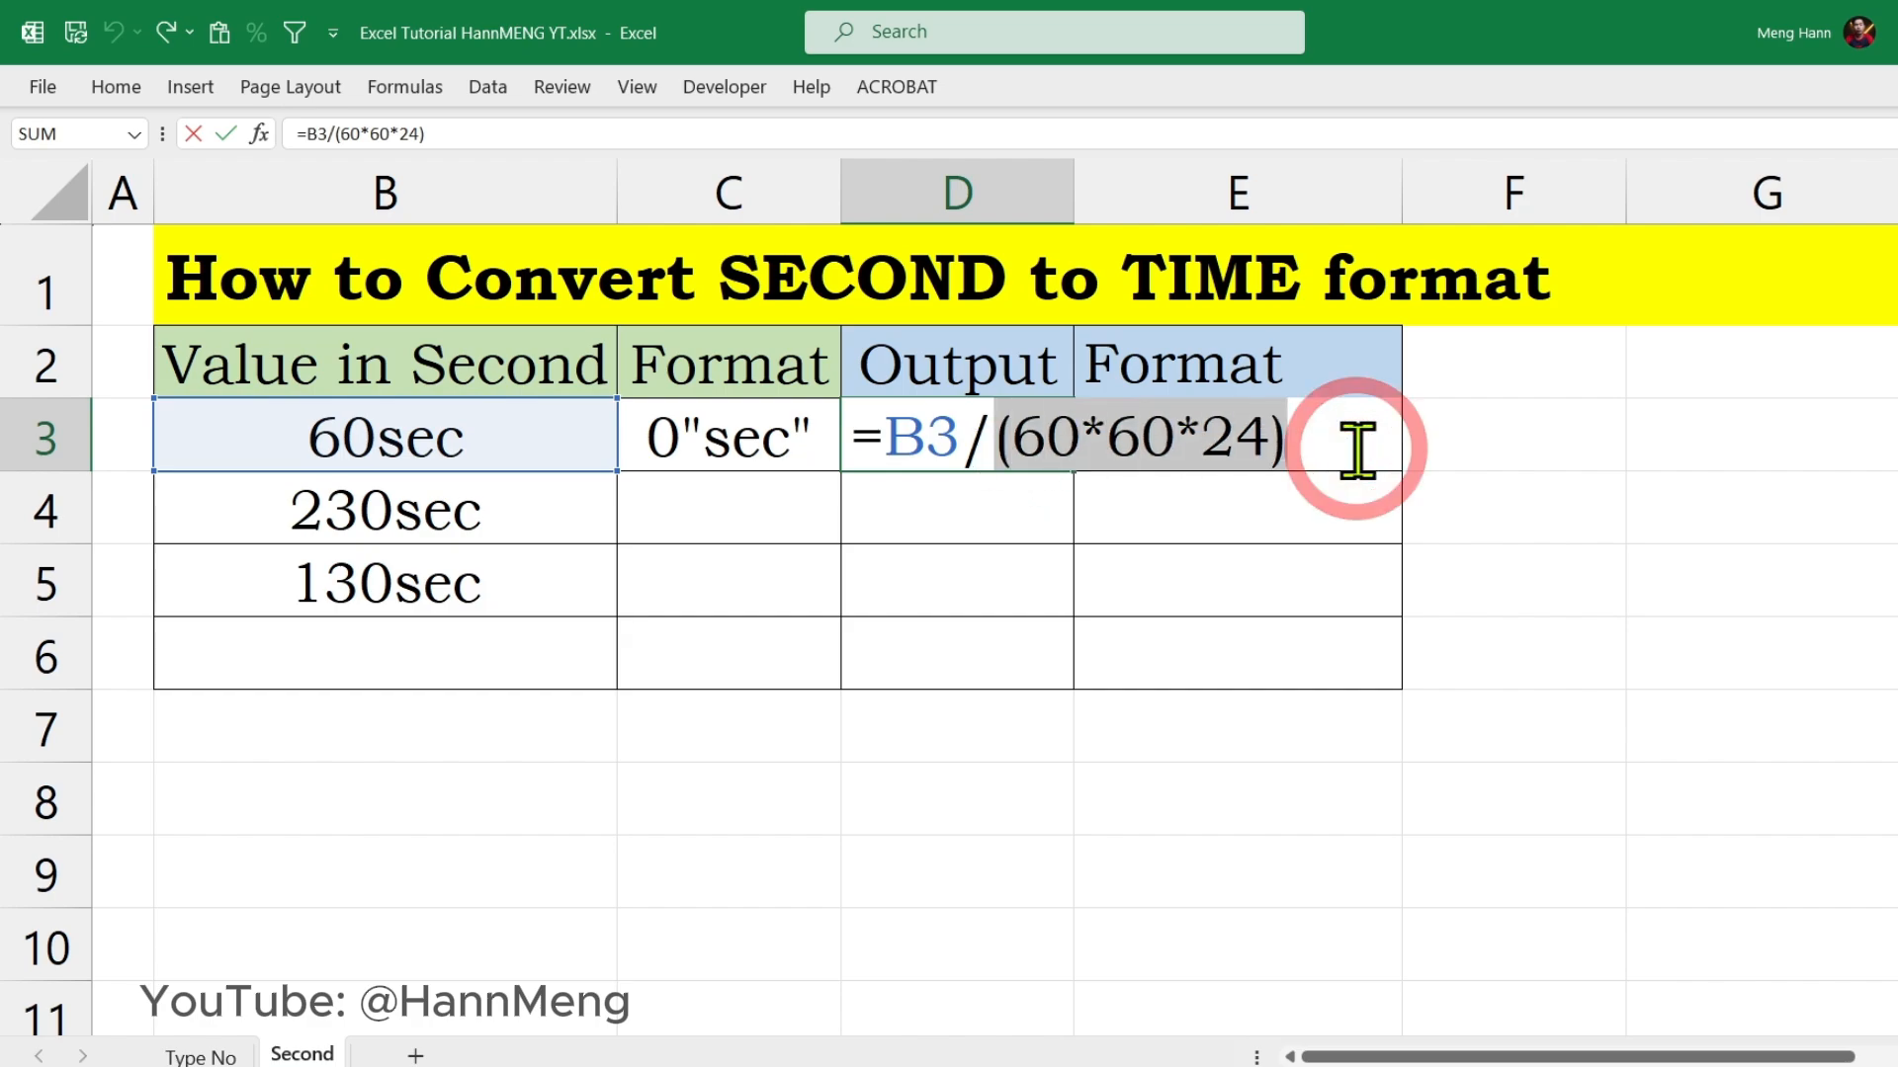
click(1332, 445)
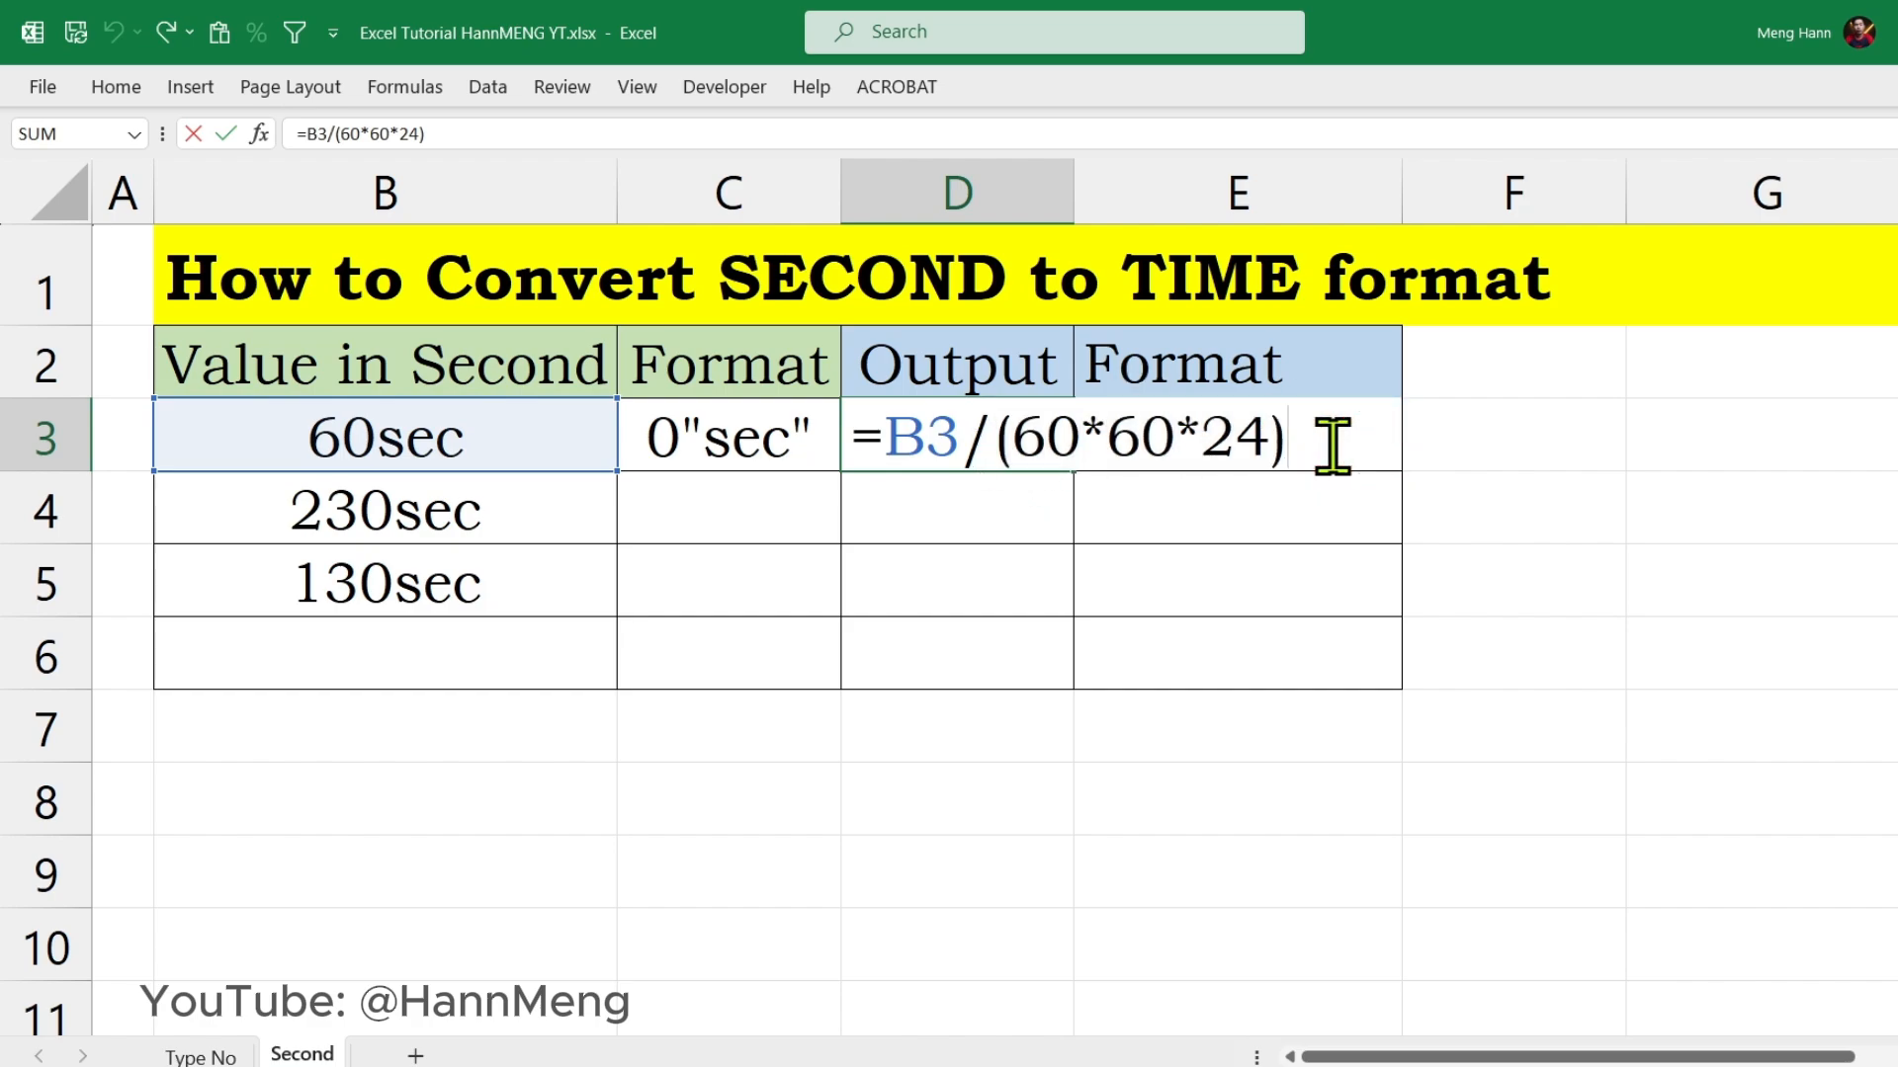
key(Return)
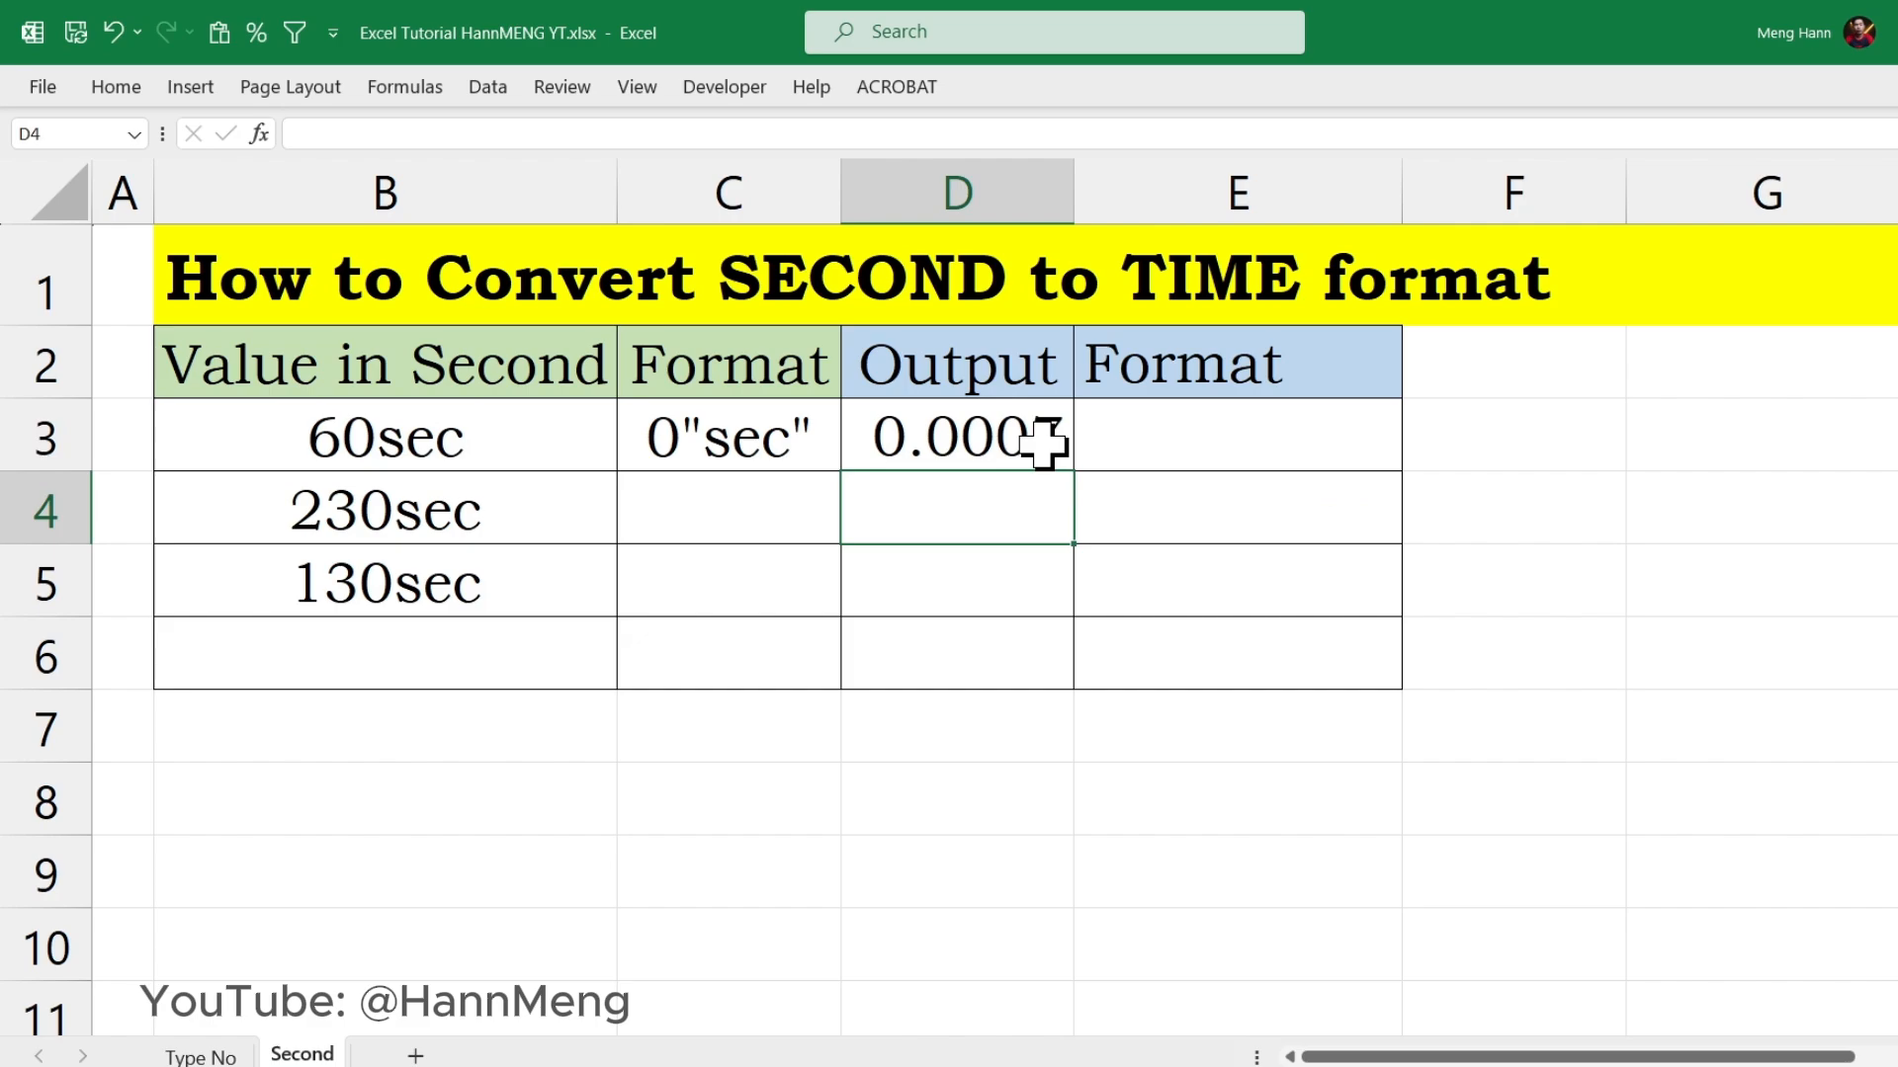
Step: Apply the custom number format h:mm:ss to Output cells D3:D6
drag(1042, 444, 1055, 654)
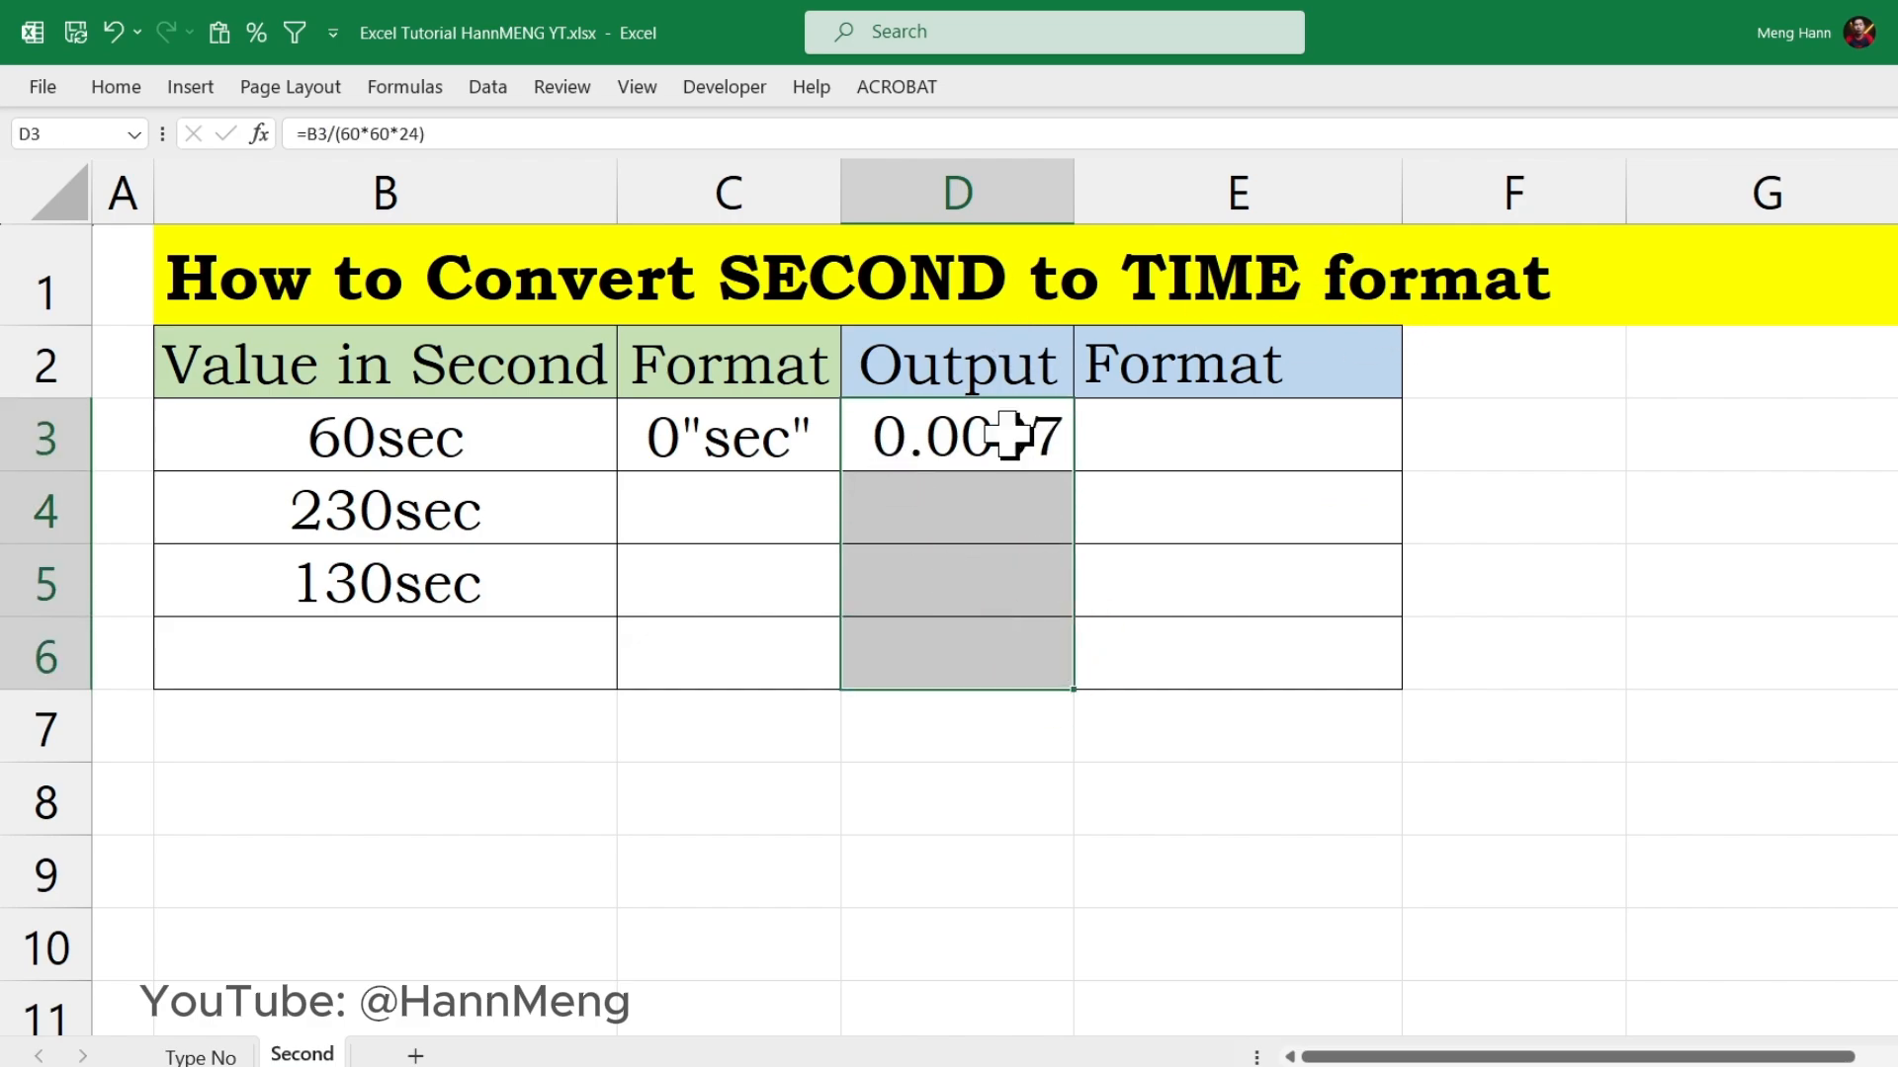
right_click(996, 511)
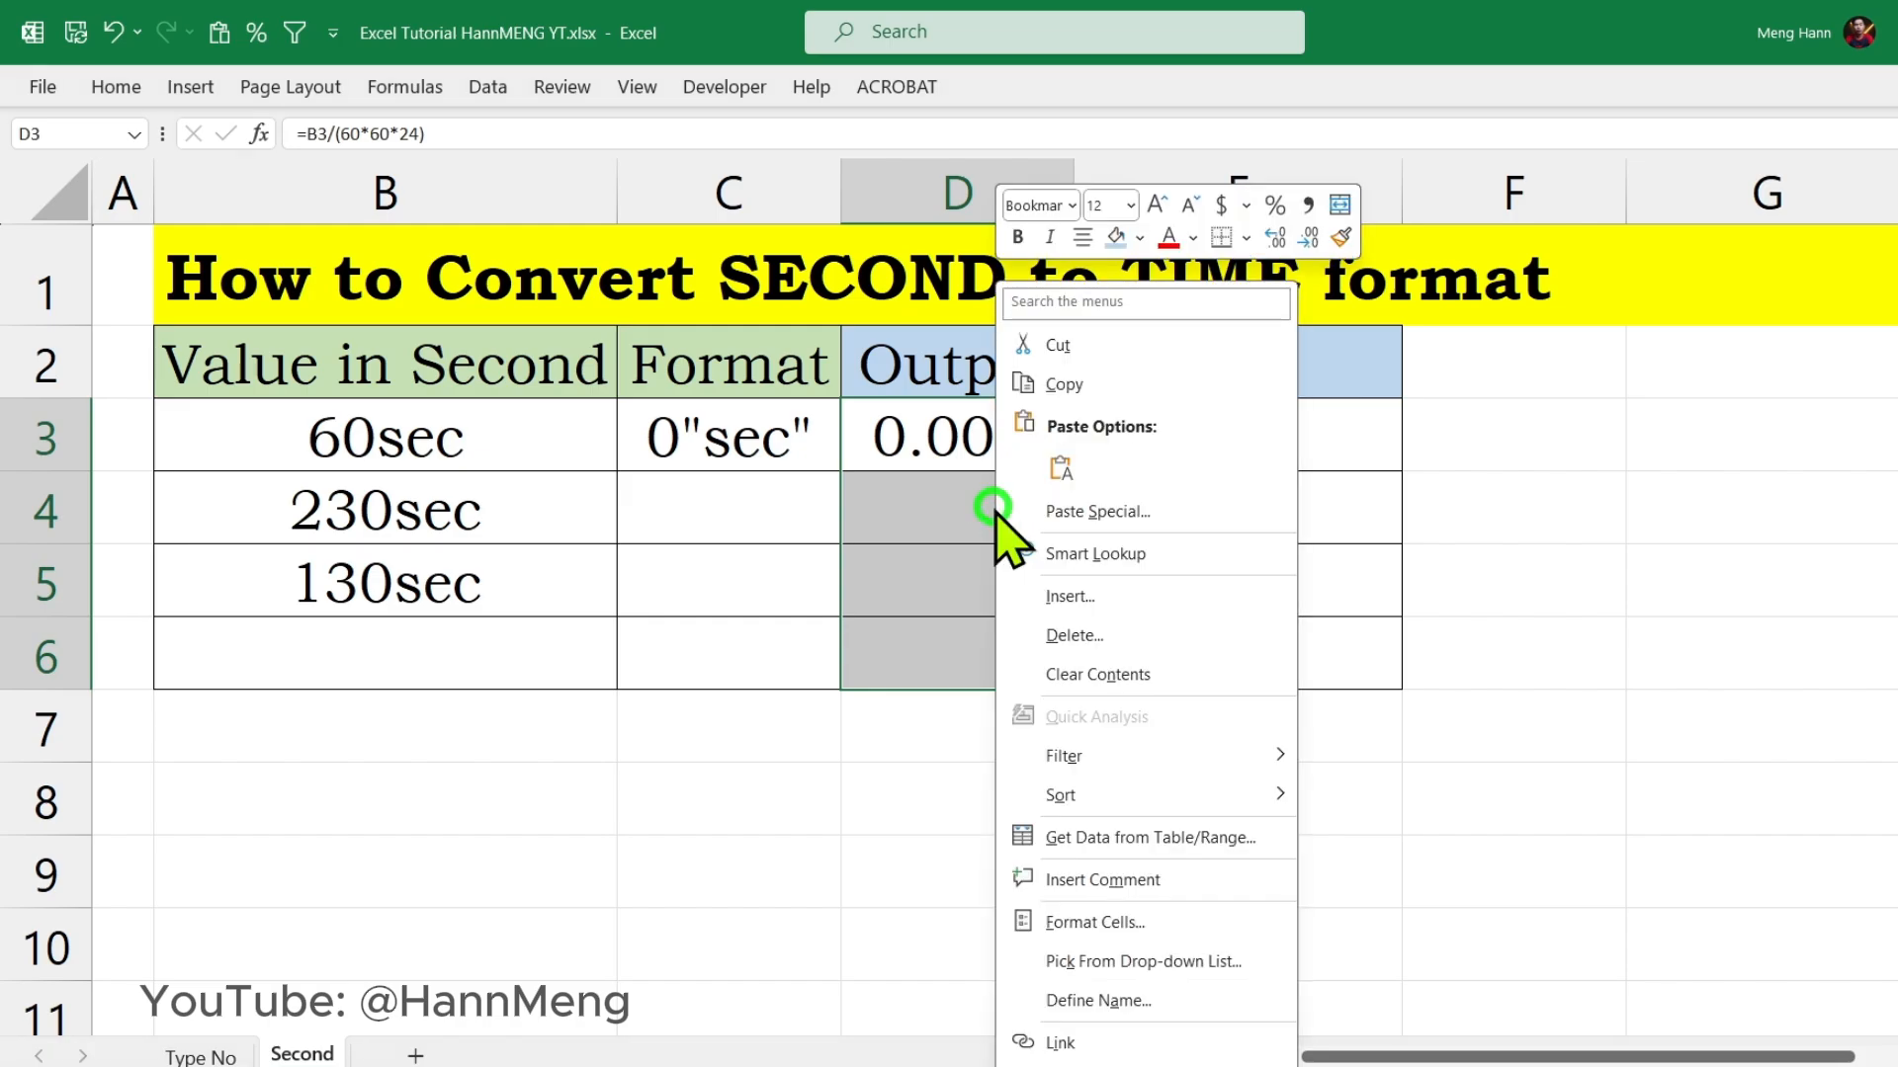
click(1041, 927)
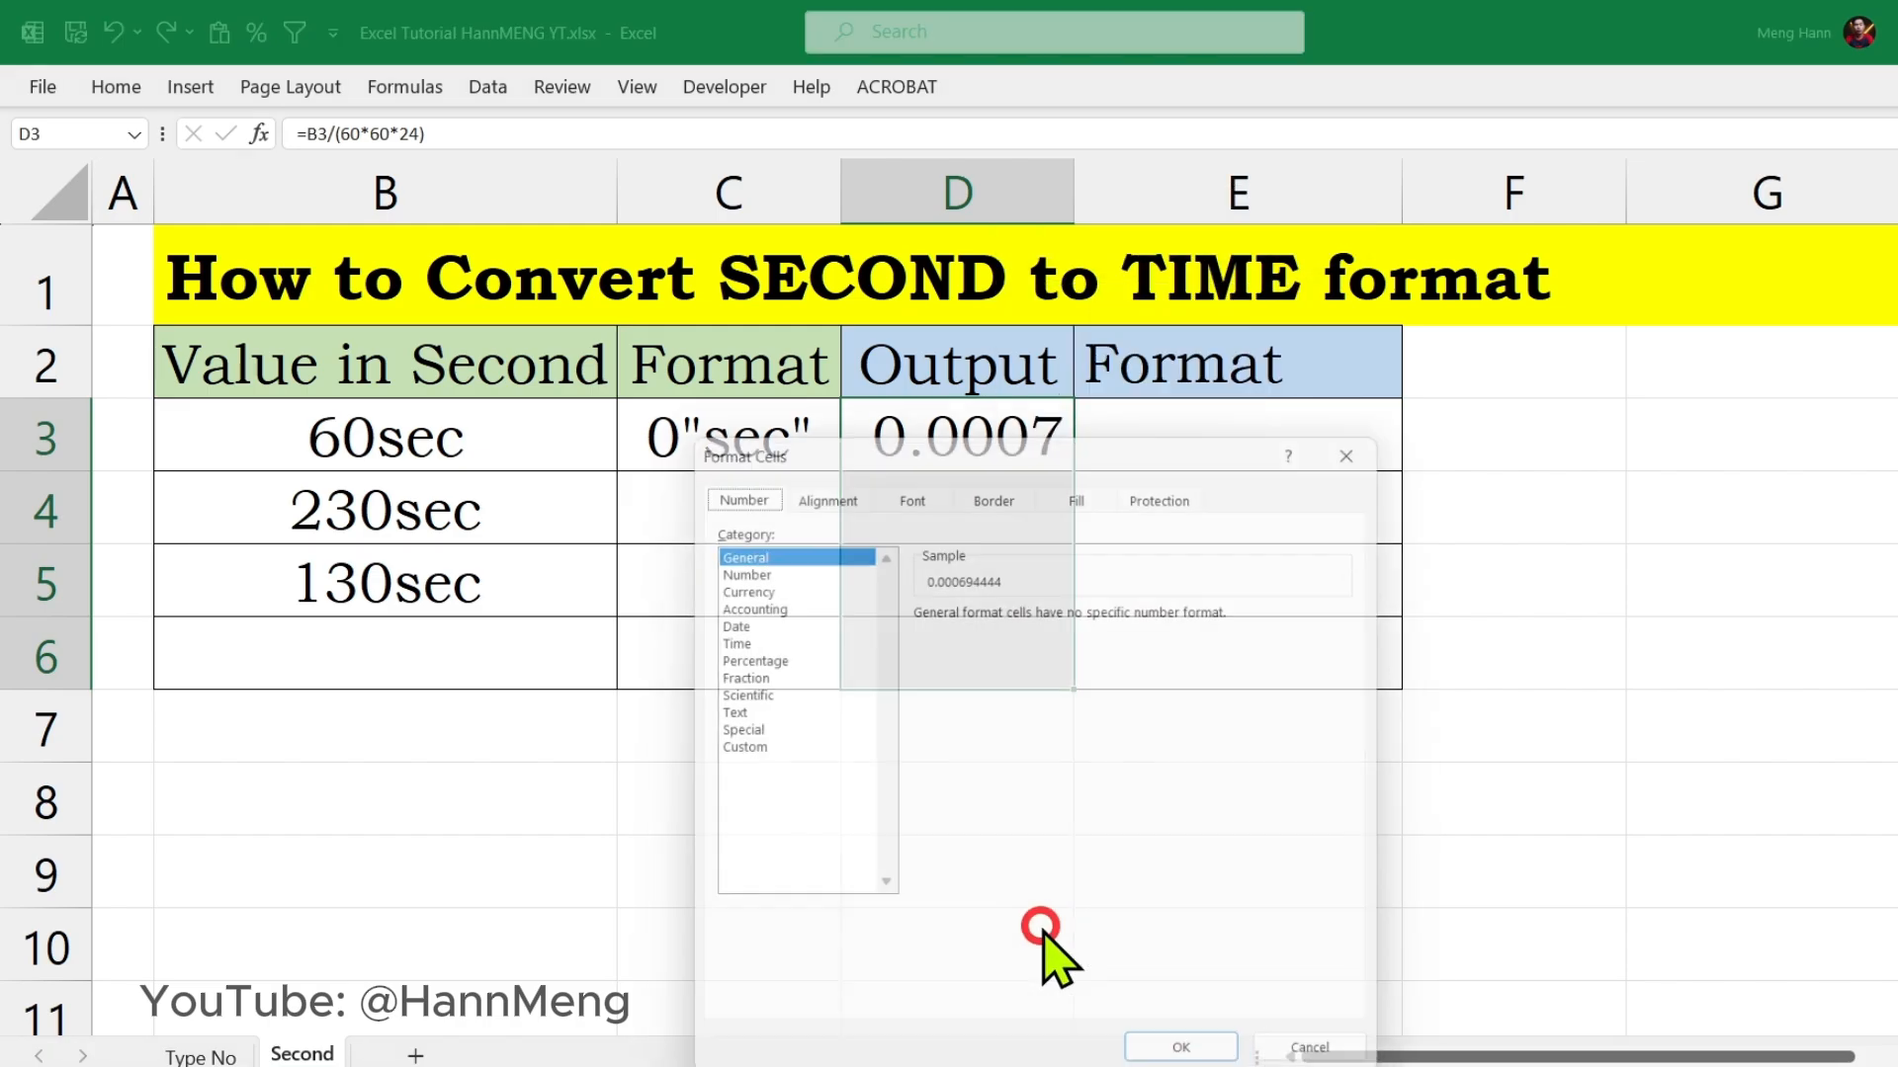
click(719, 751)
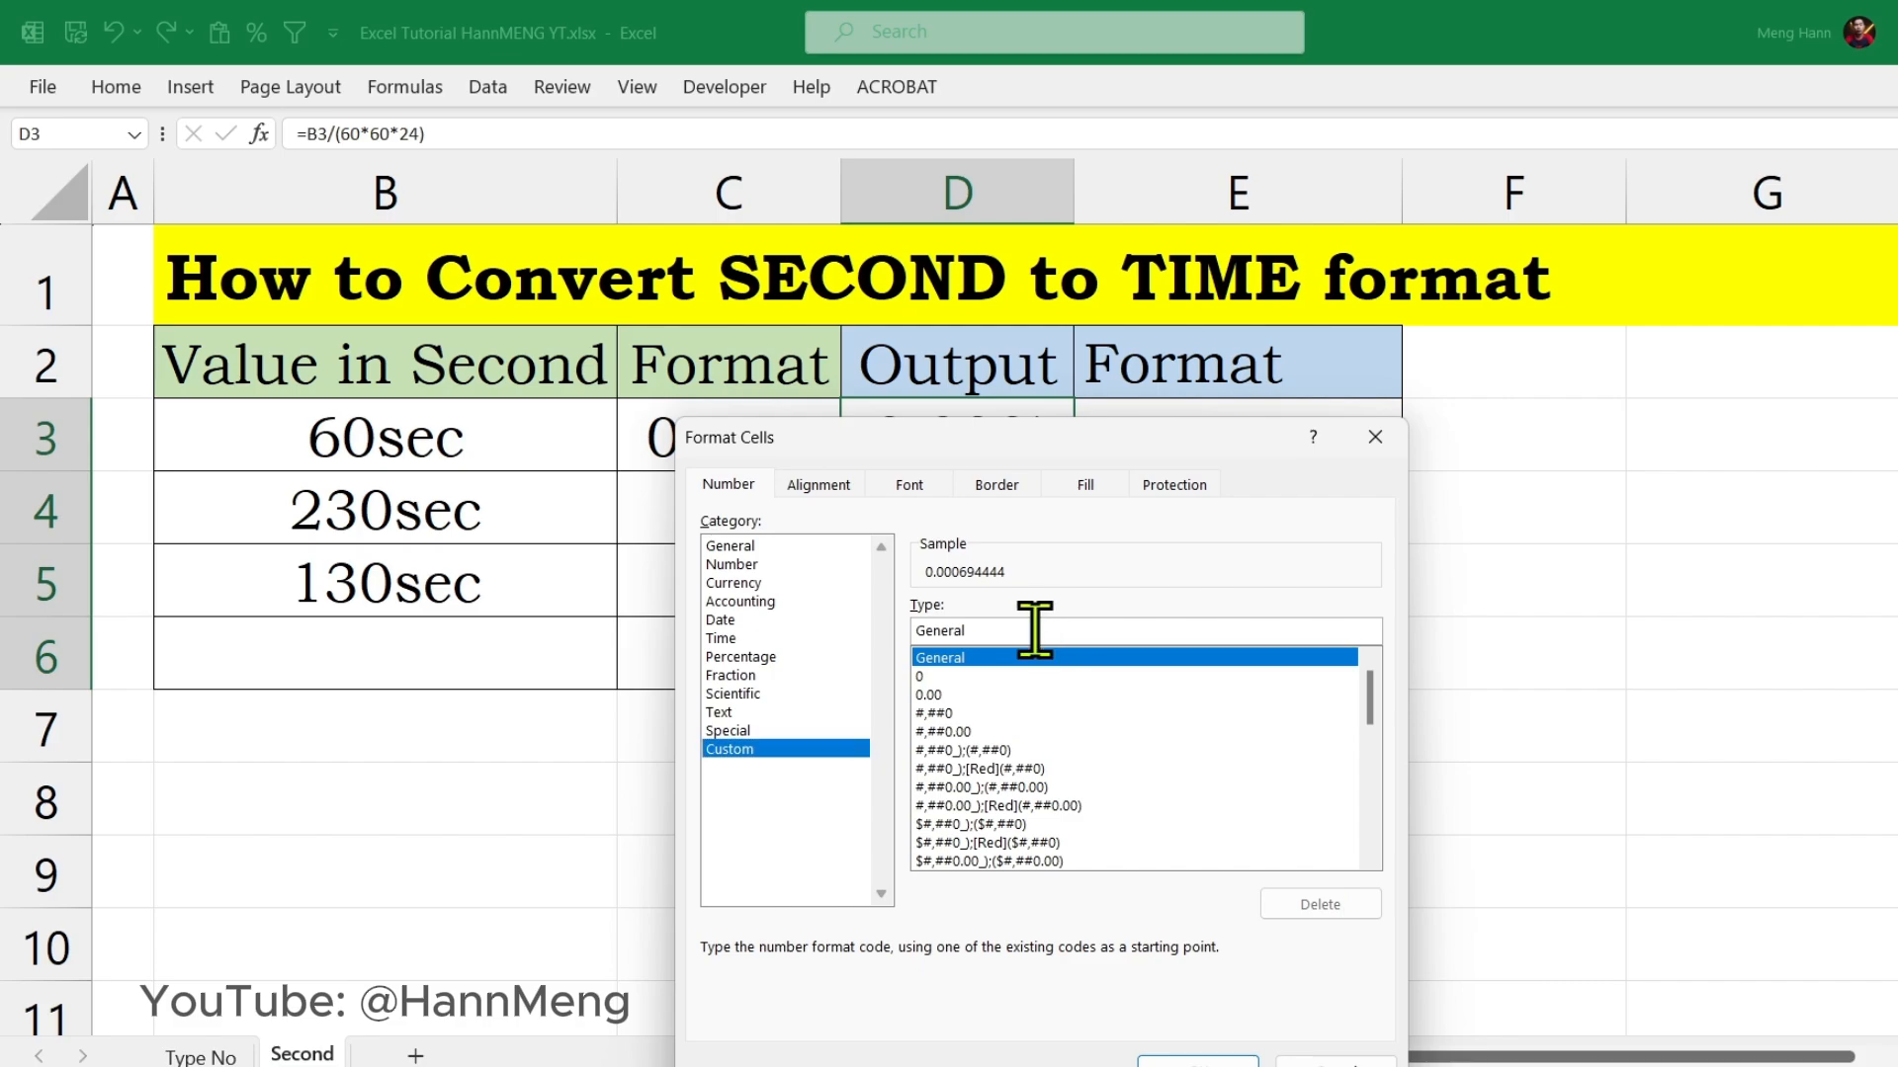
drag(1029, 627, 862, 620)
text(hh)
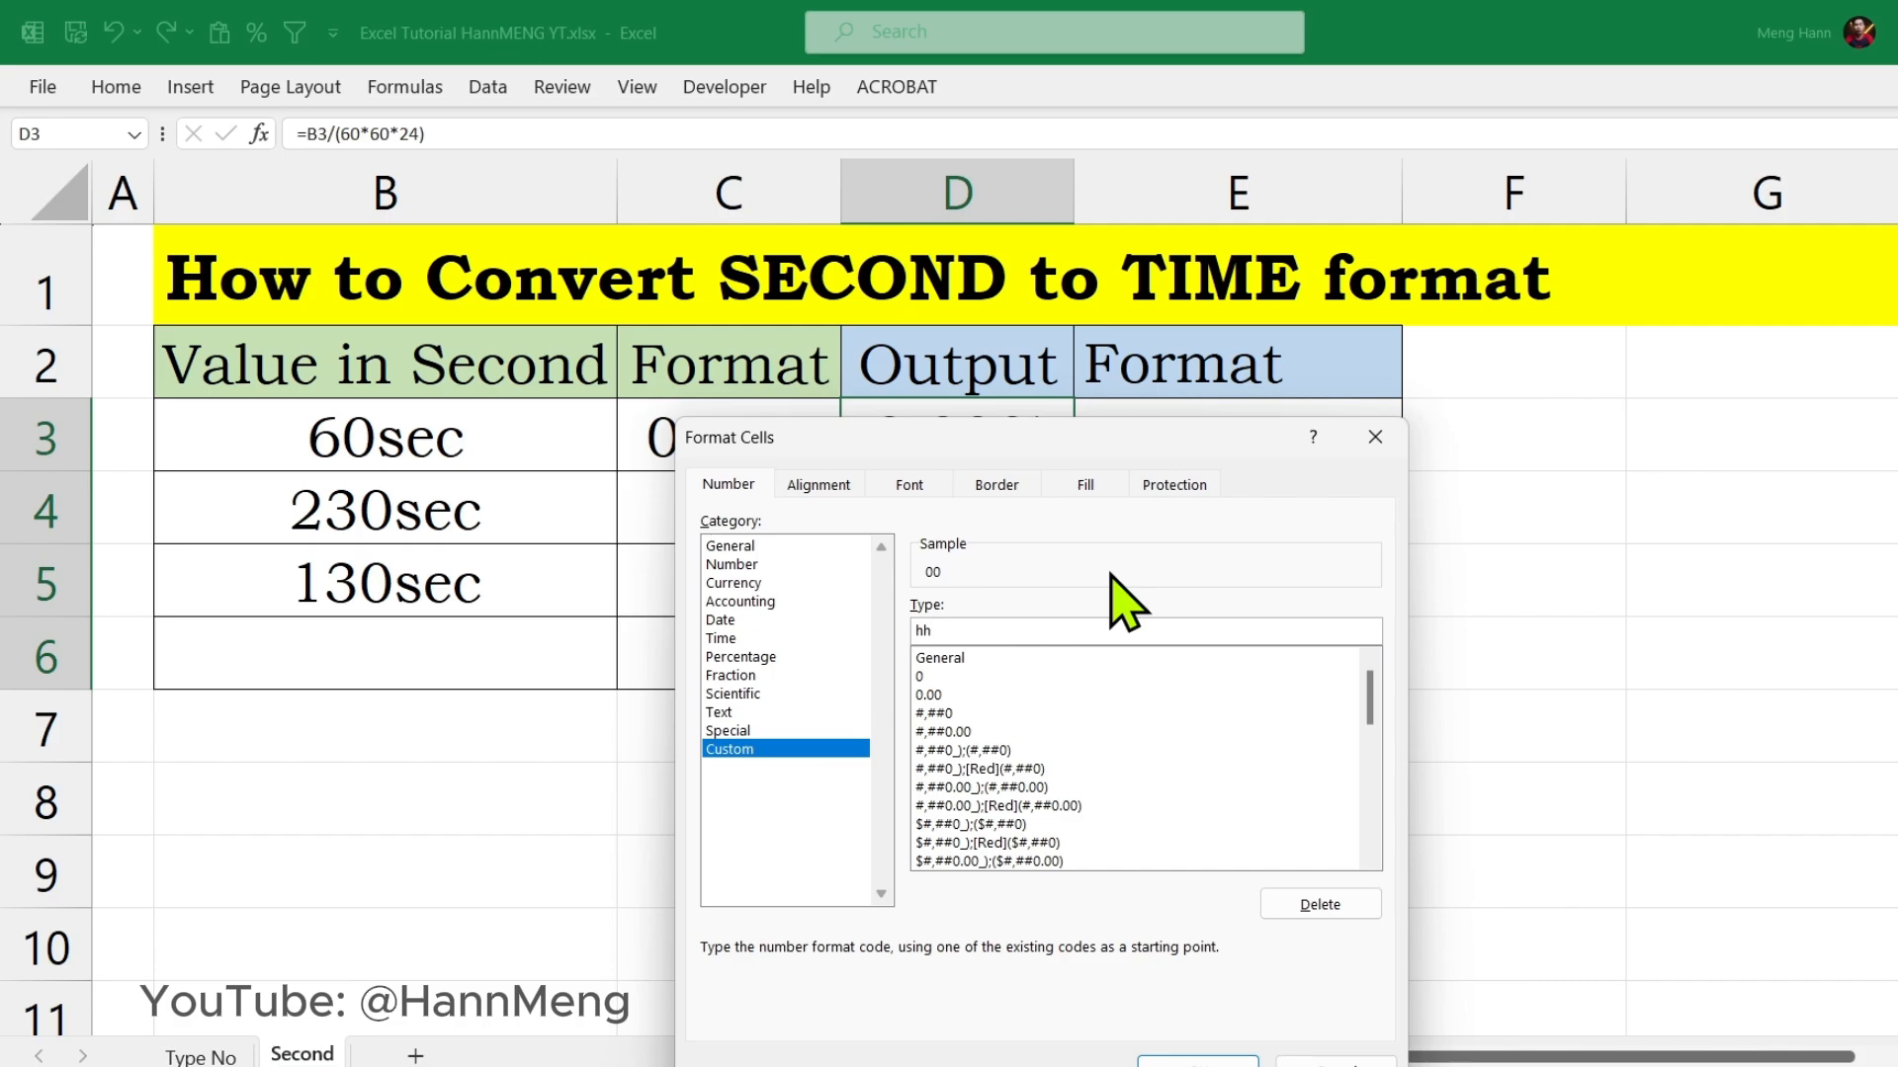
text(:mm:ss)
click(918, 631)
key(BackSpace)
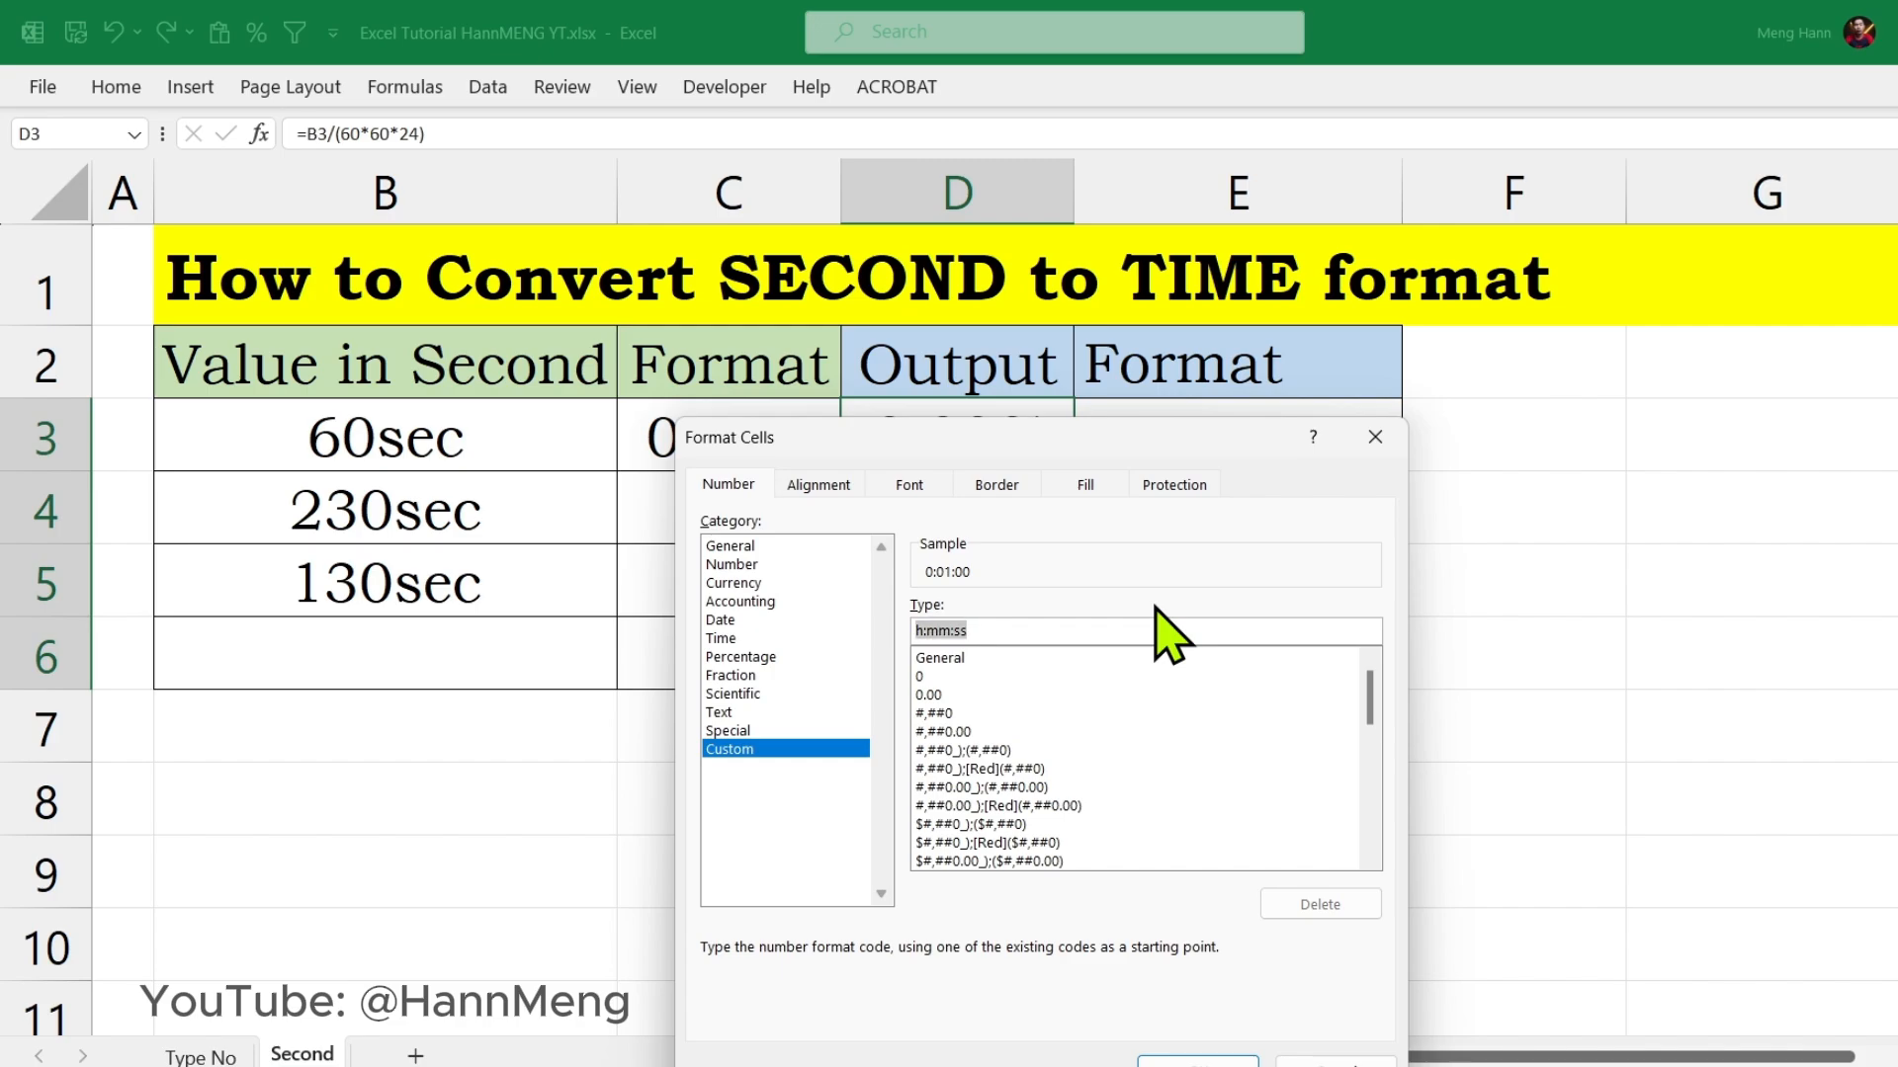
click(1196, 1059)
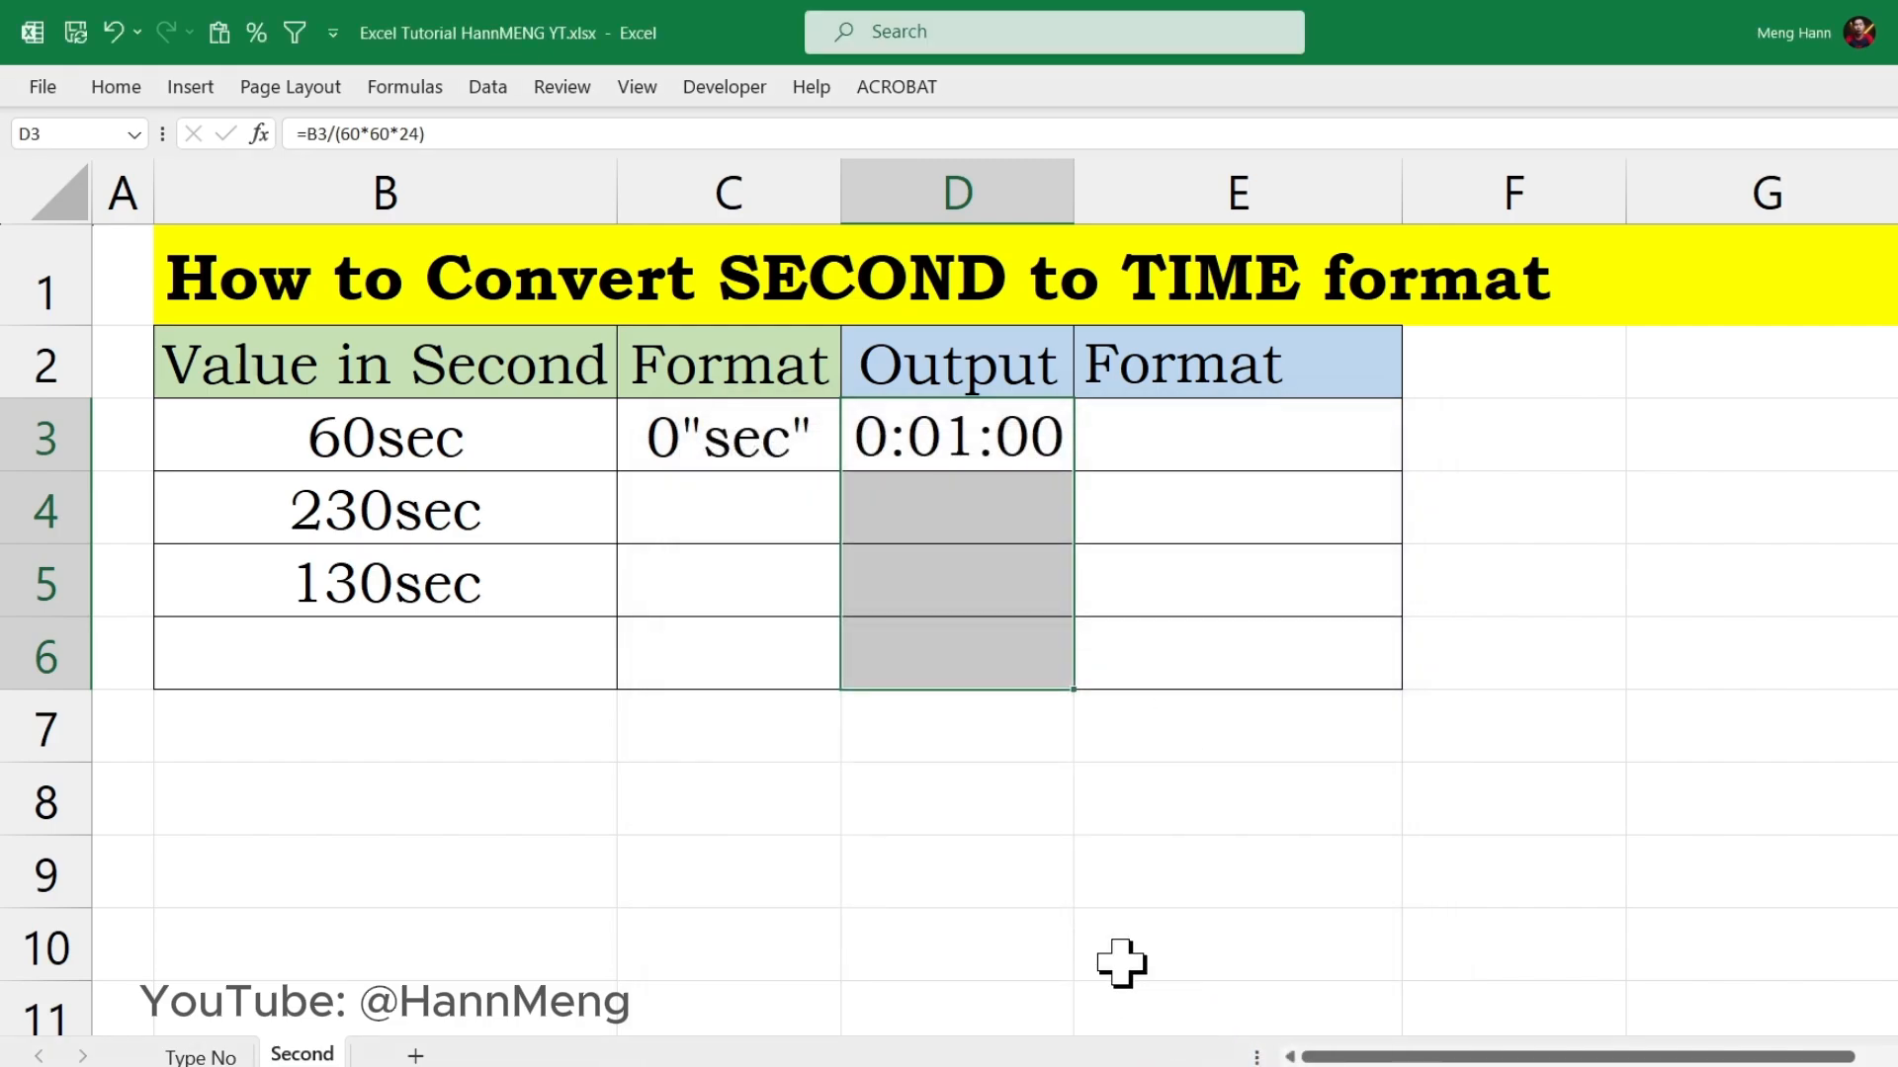
Step: Fill the conversion formula from D3 down through D6
click(971, 537)
click(999, 425)
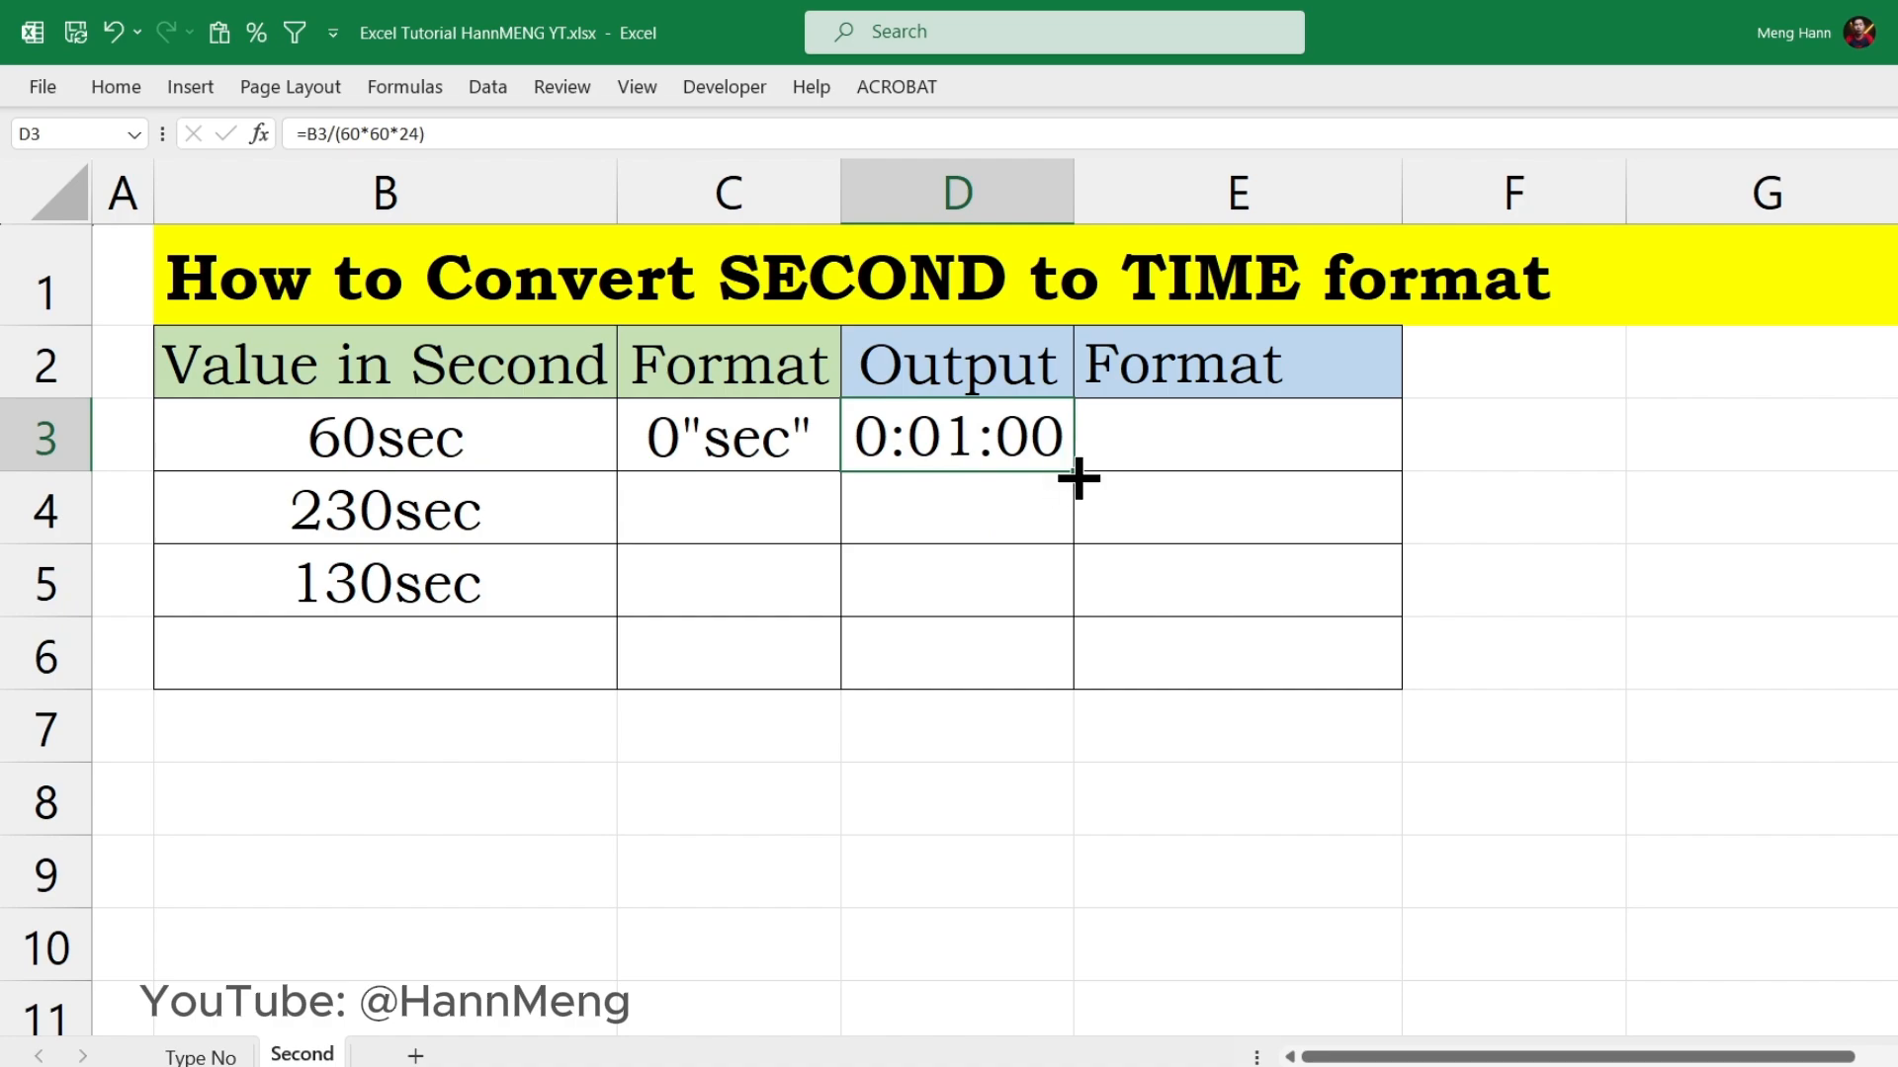
drag(1078, 478, 1063, 699)
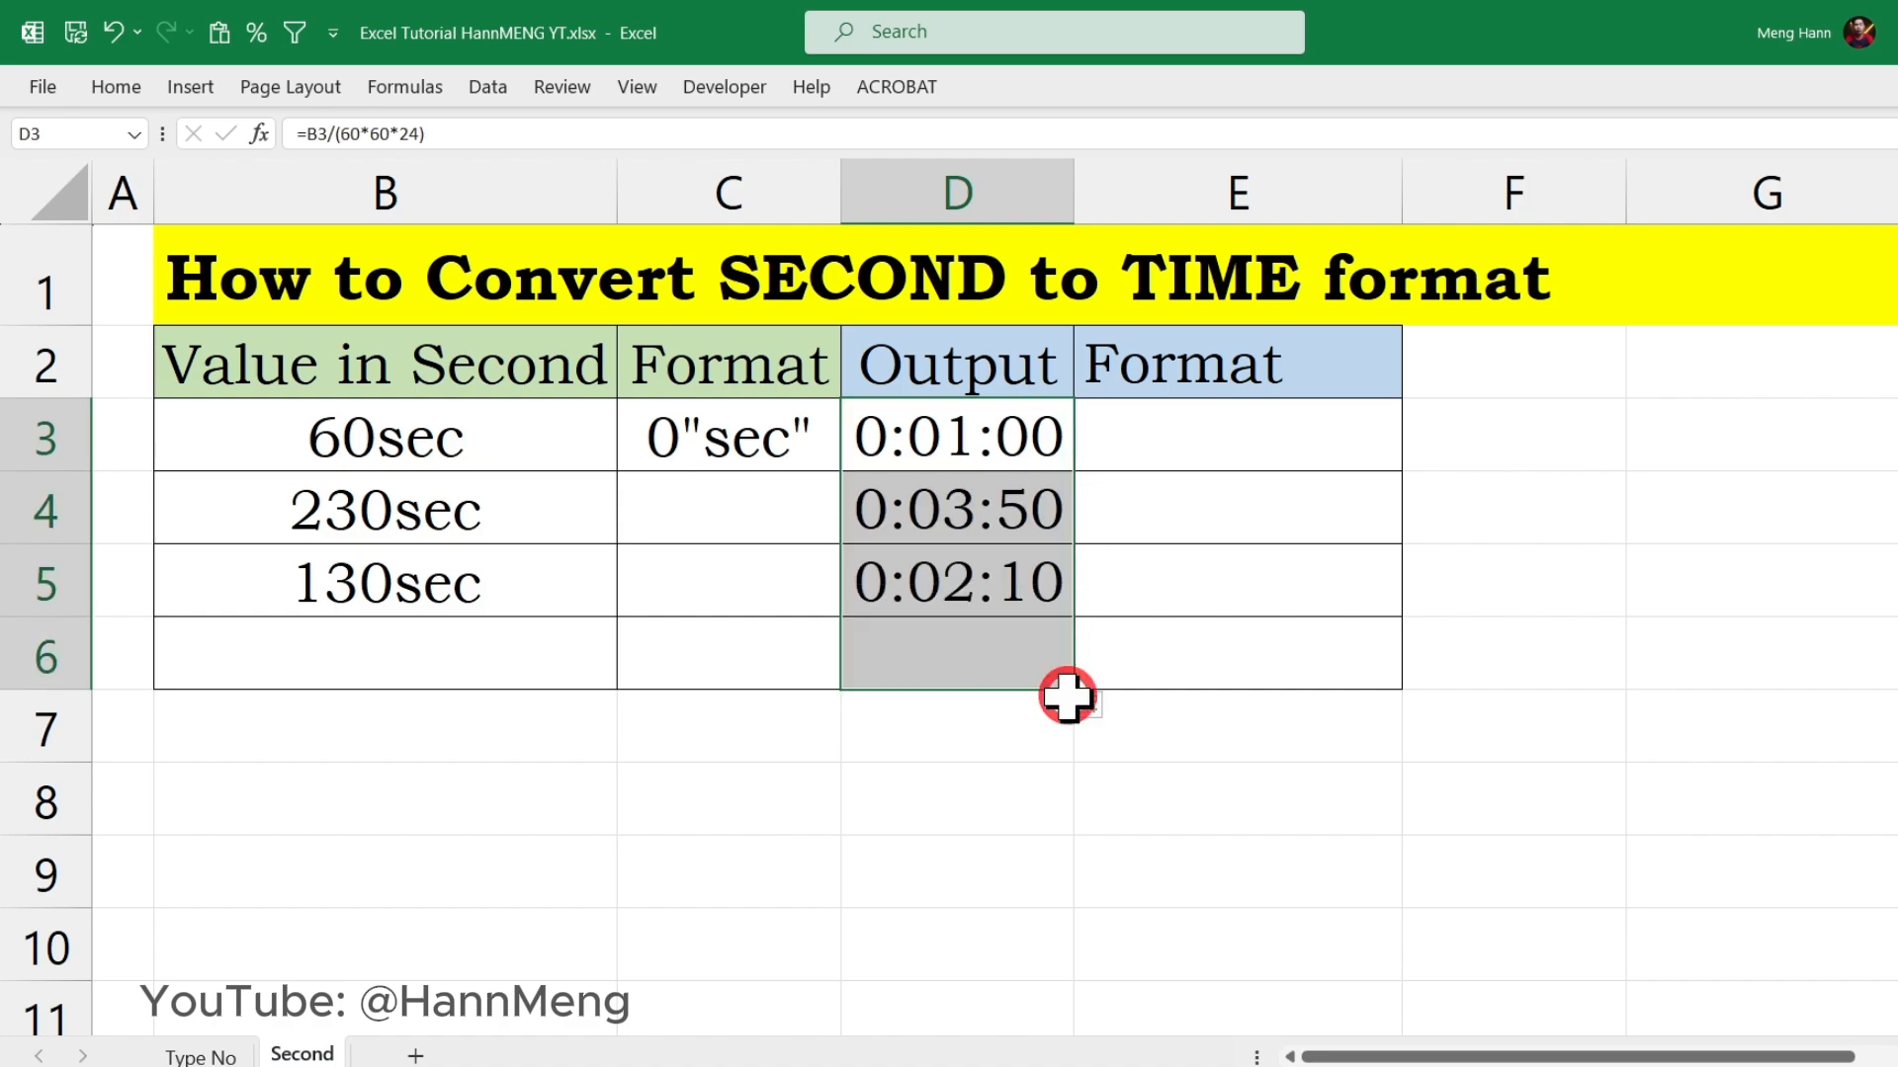
Step: Enter 100 as the seconds value in B6 and check the conversion formula in D6
click(469, 659)
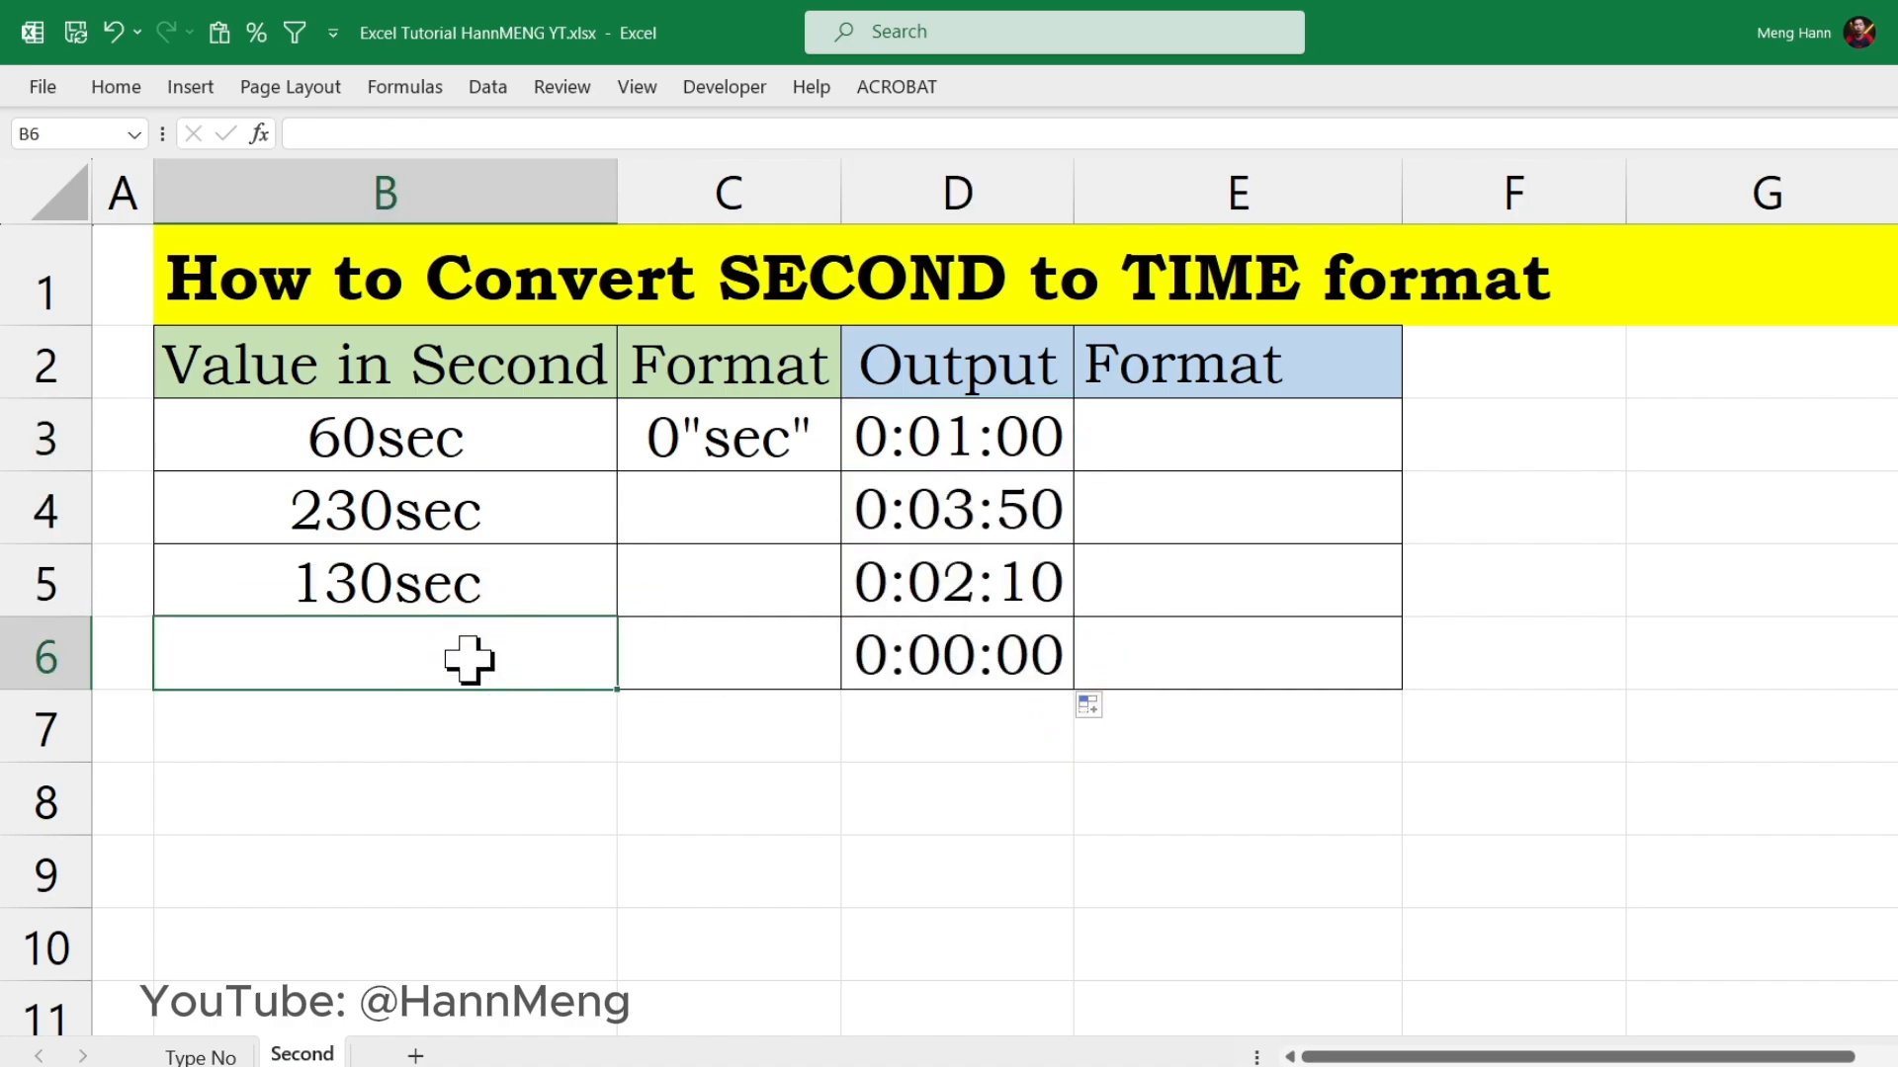
text(100)
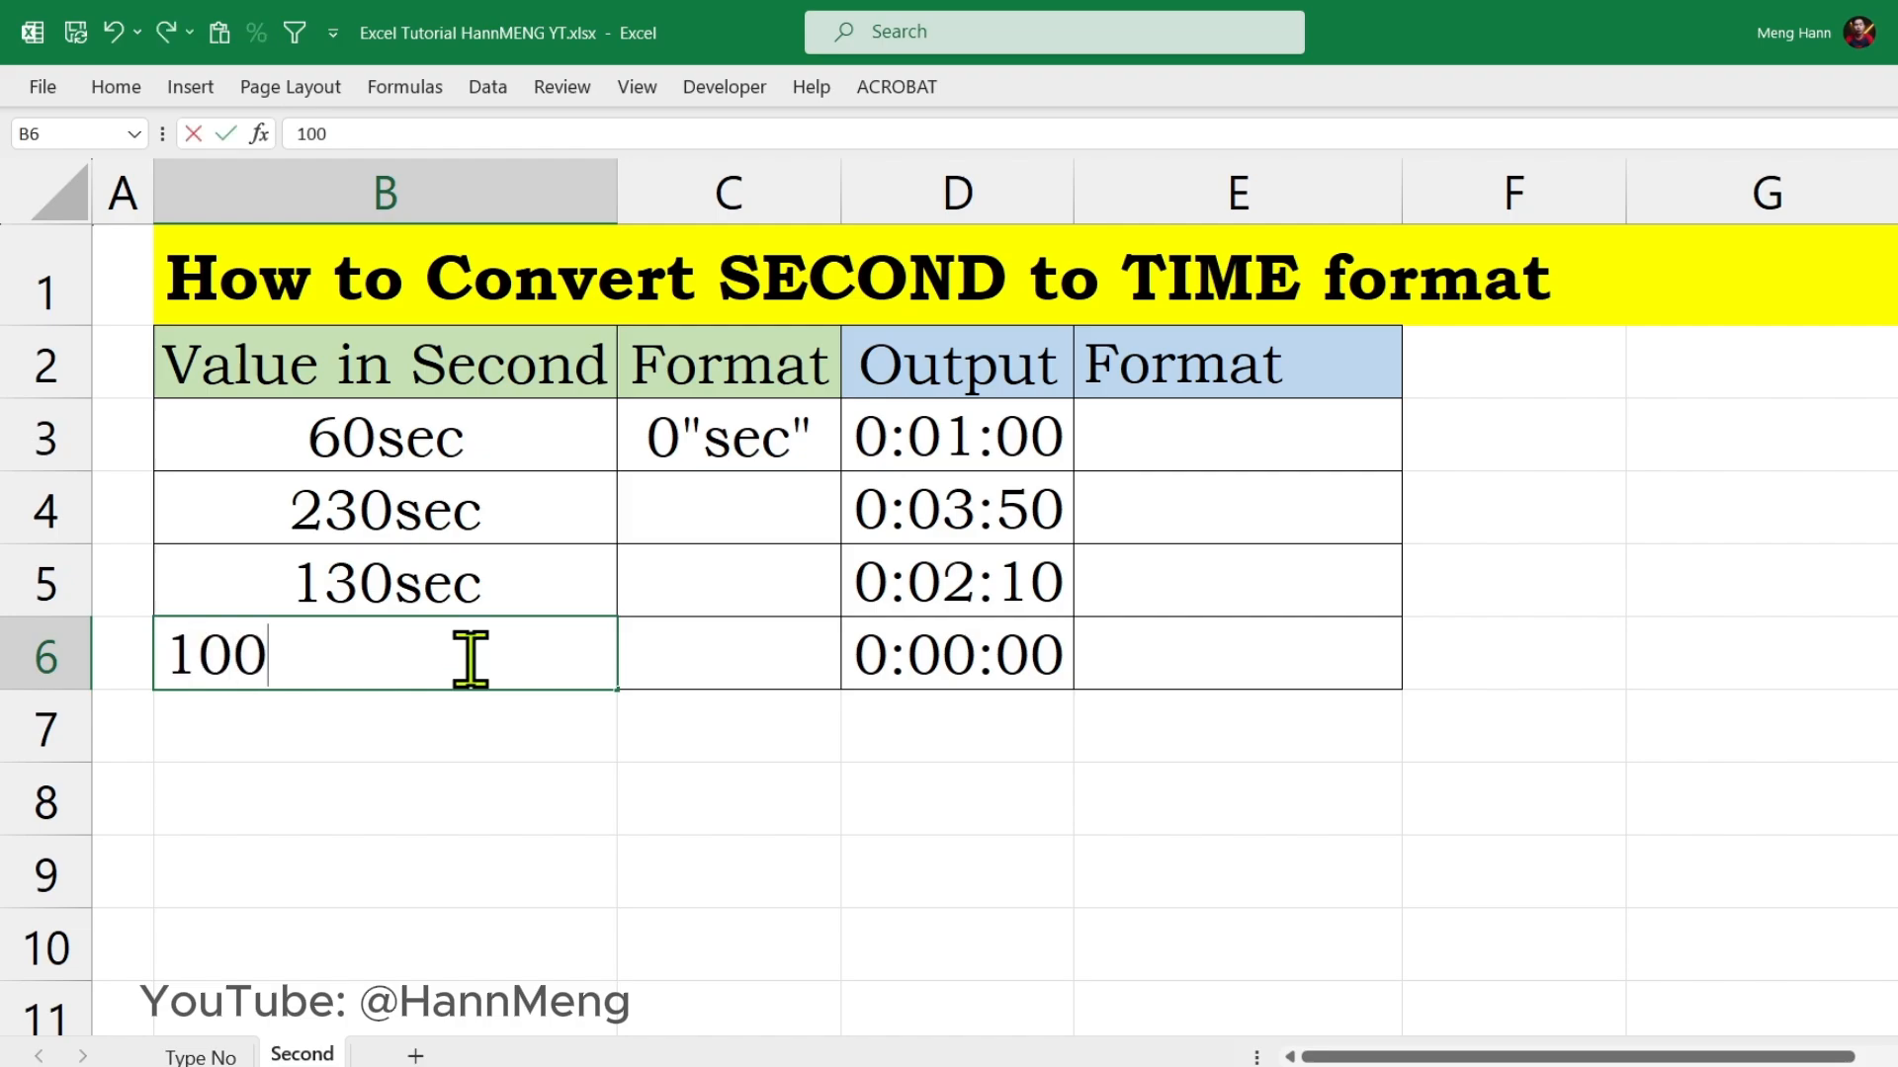
key(Return)
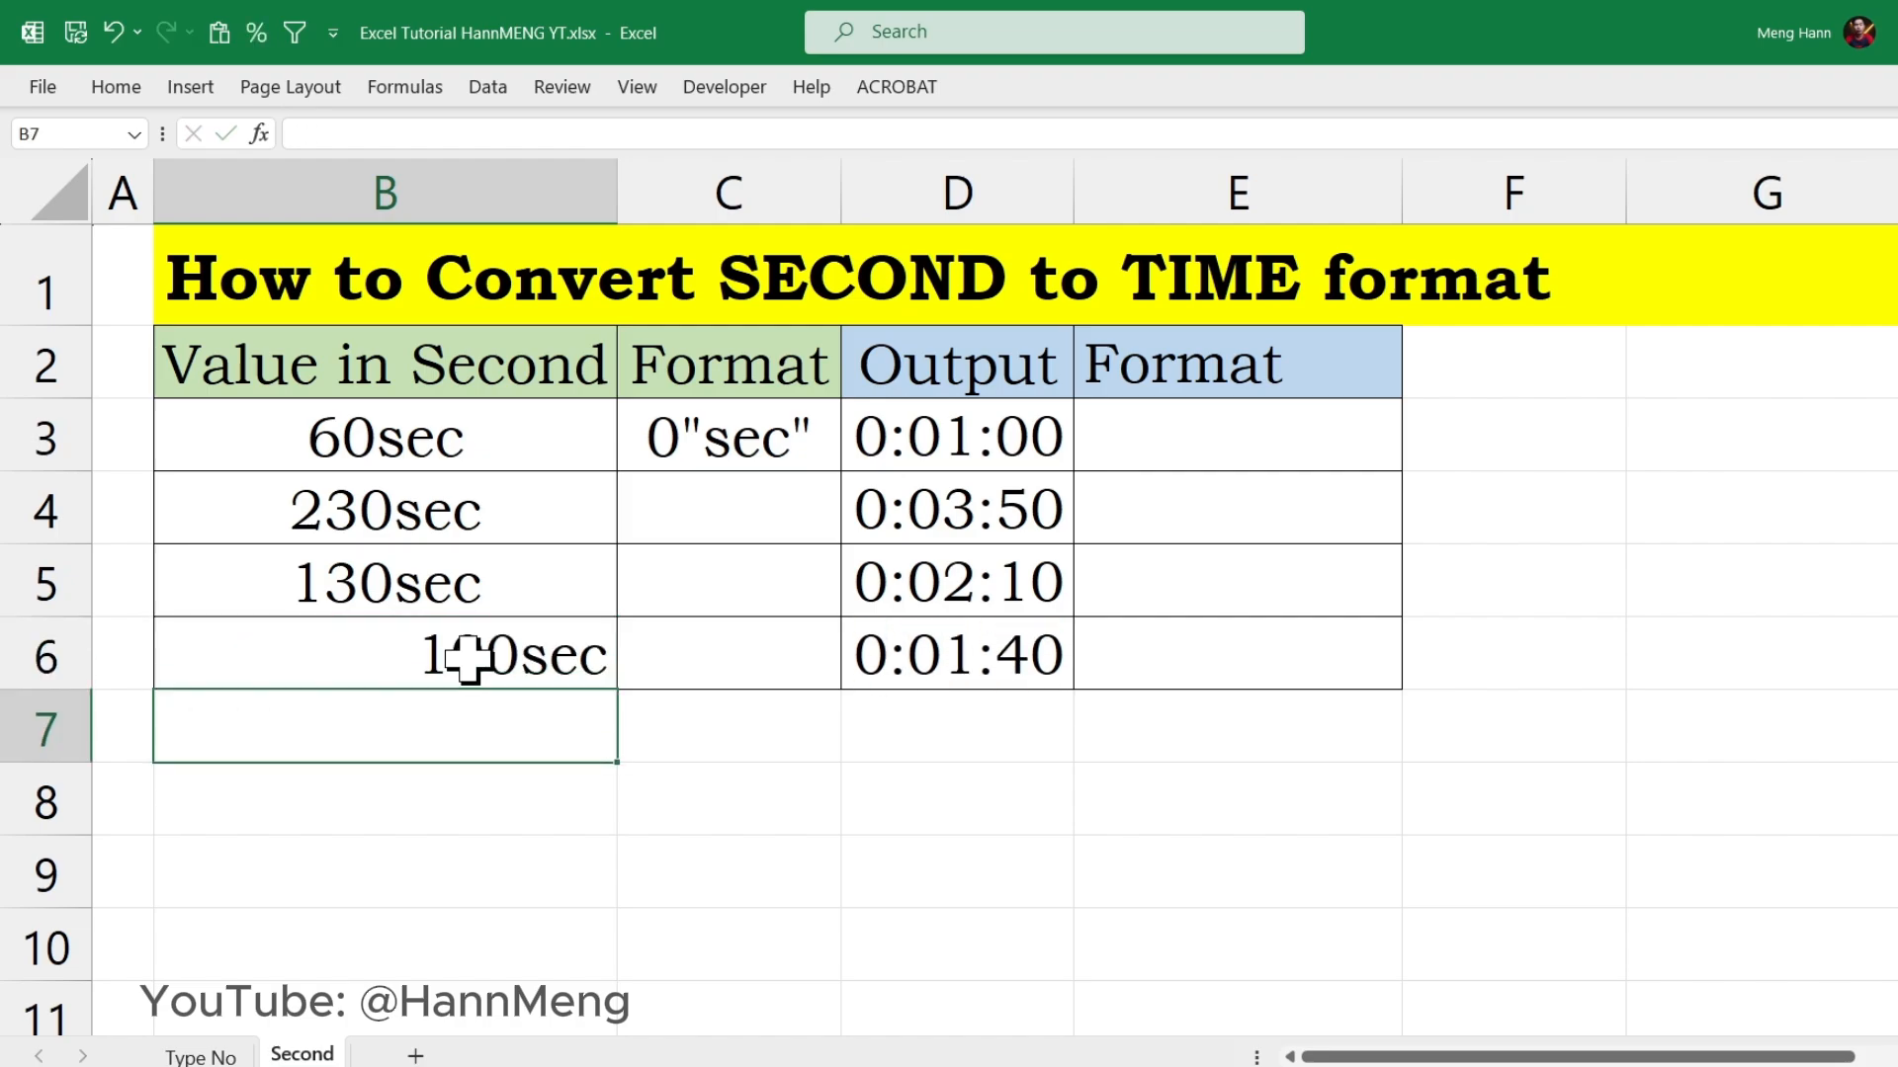
click(500, 656)
click(977, 669)
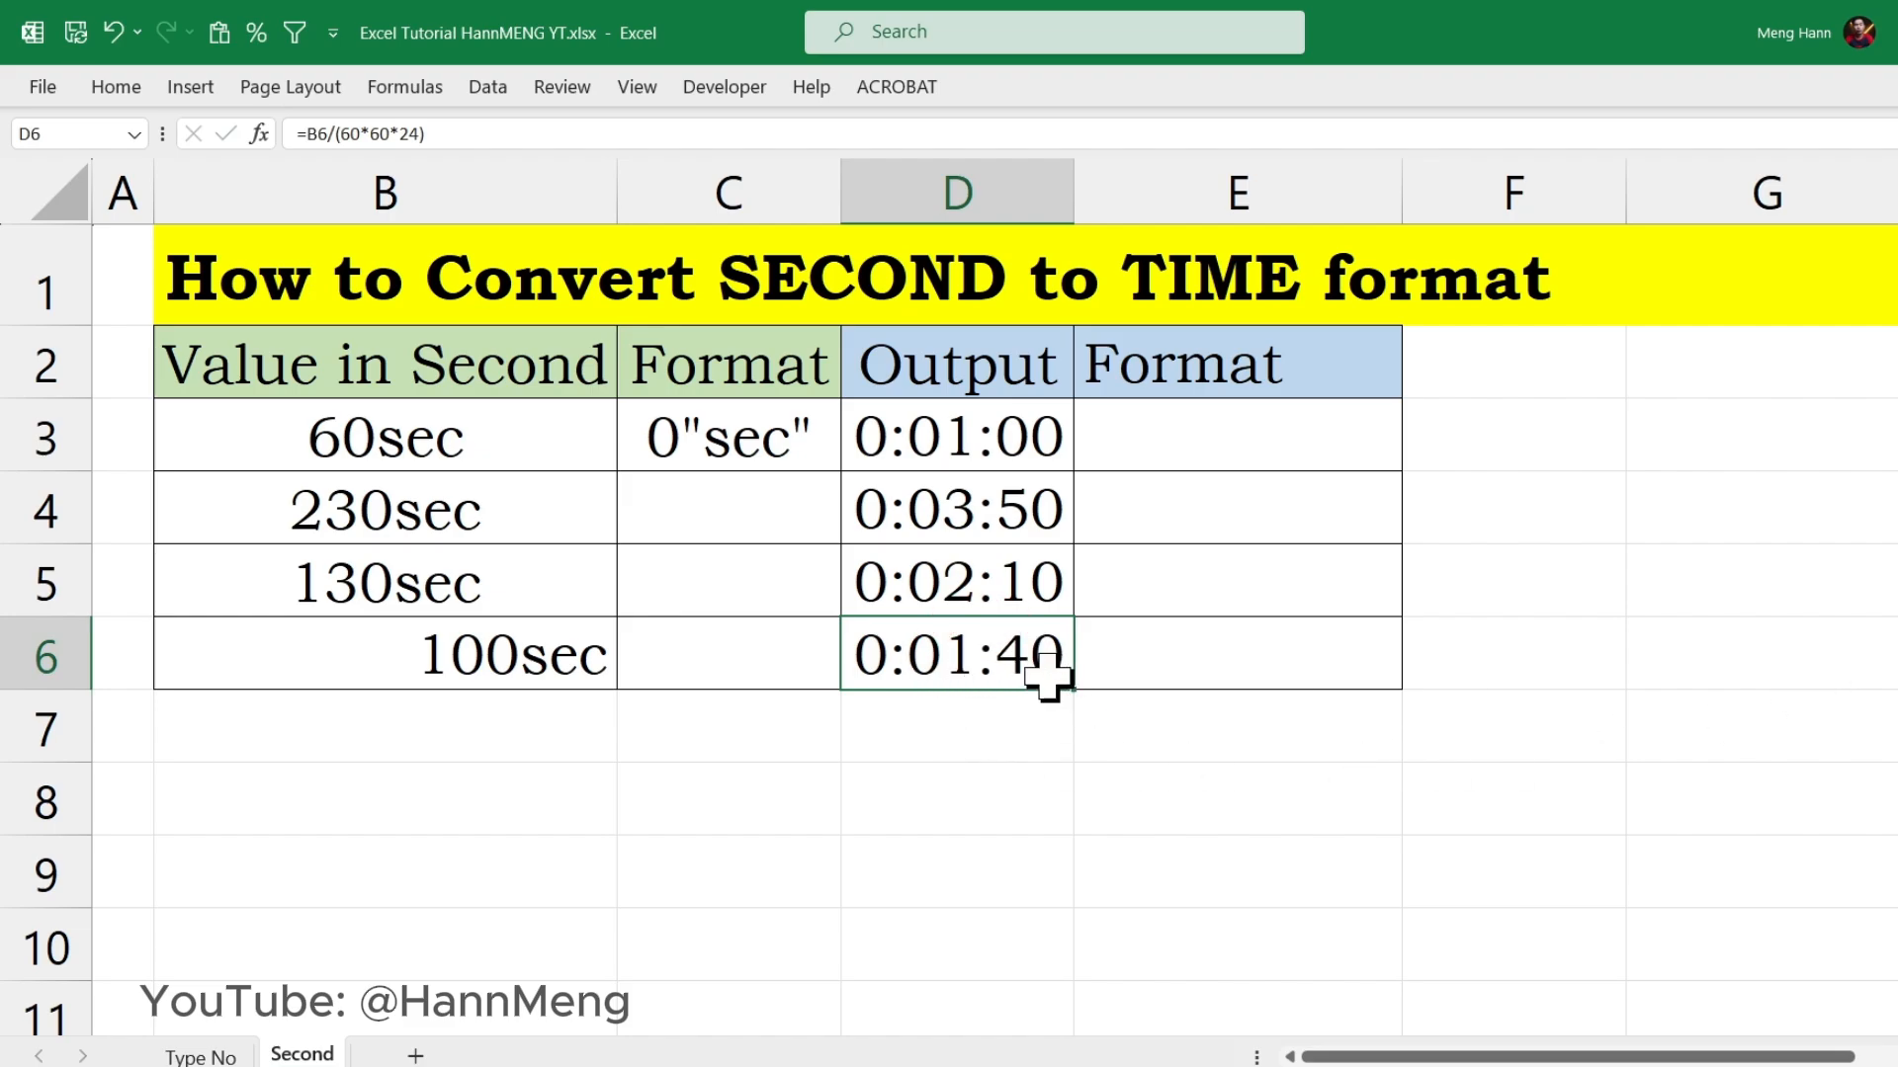
Step: Enter the format codes h:mm:ss in E3 and hh:mm:ss in E4 of the second Format column
double_click(1222, 428)
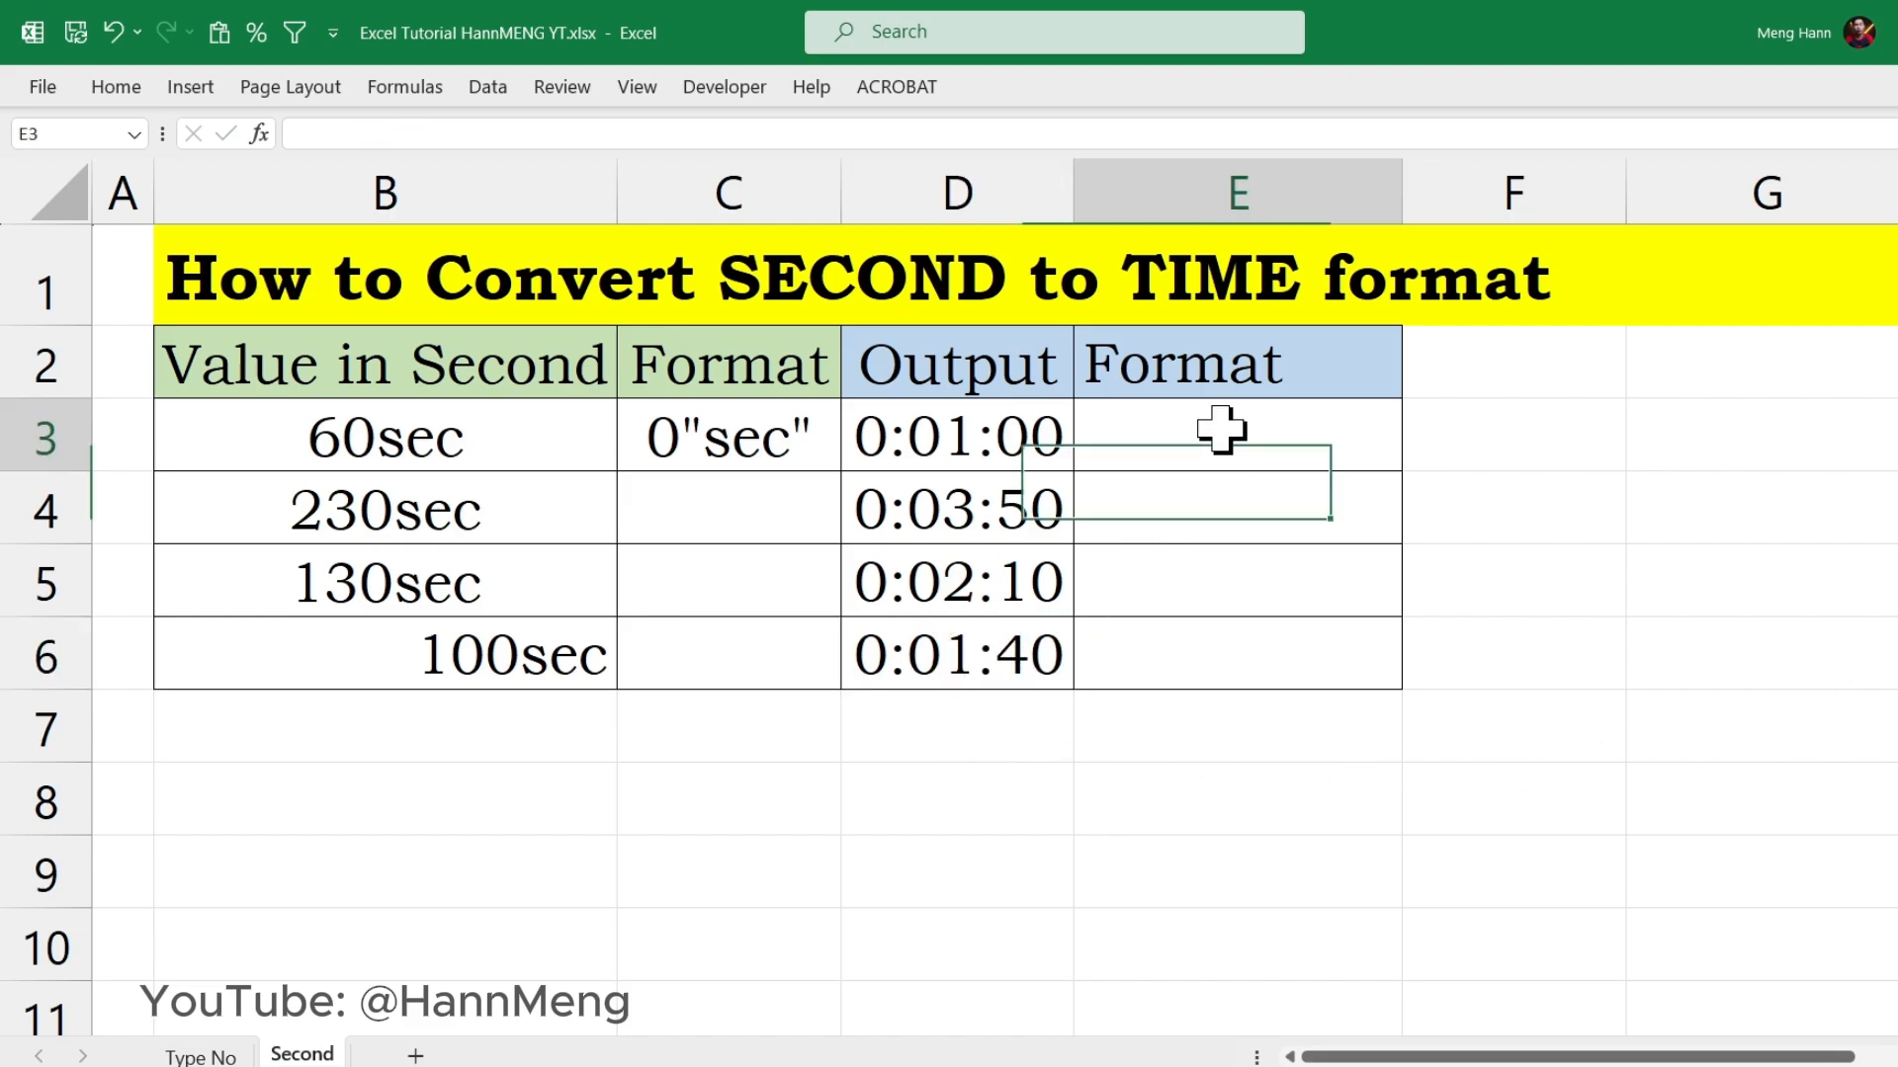
text(h:mm:ss)
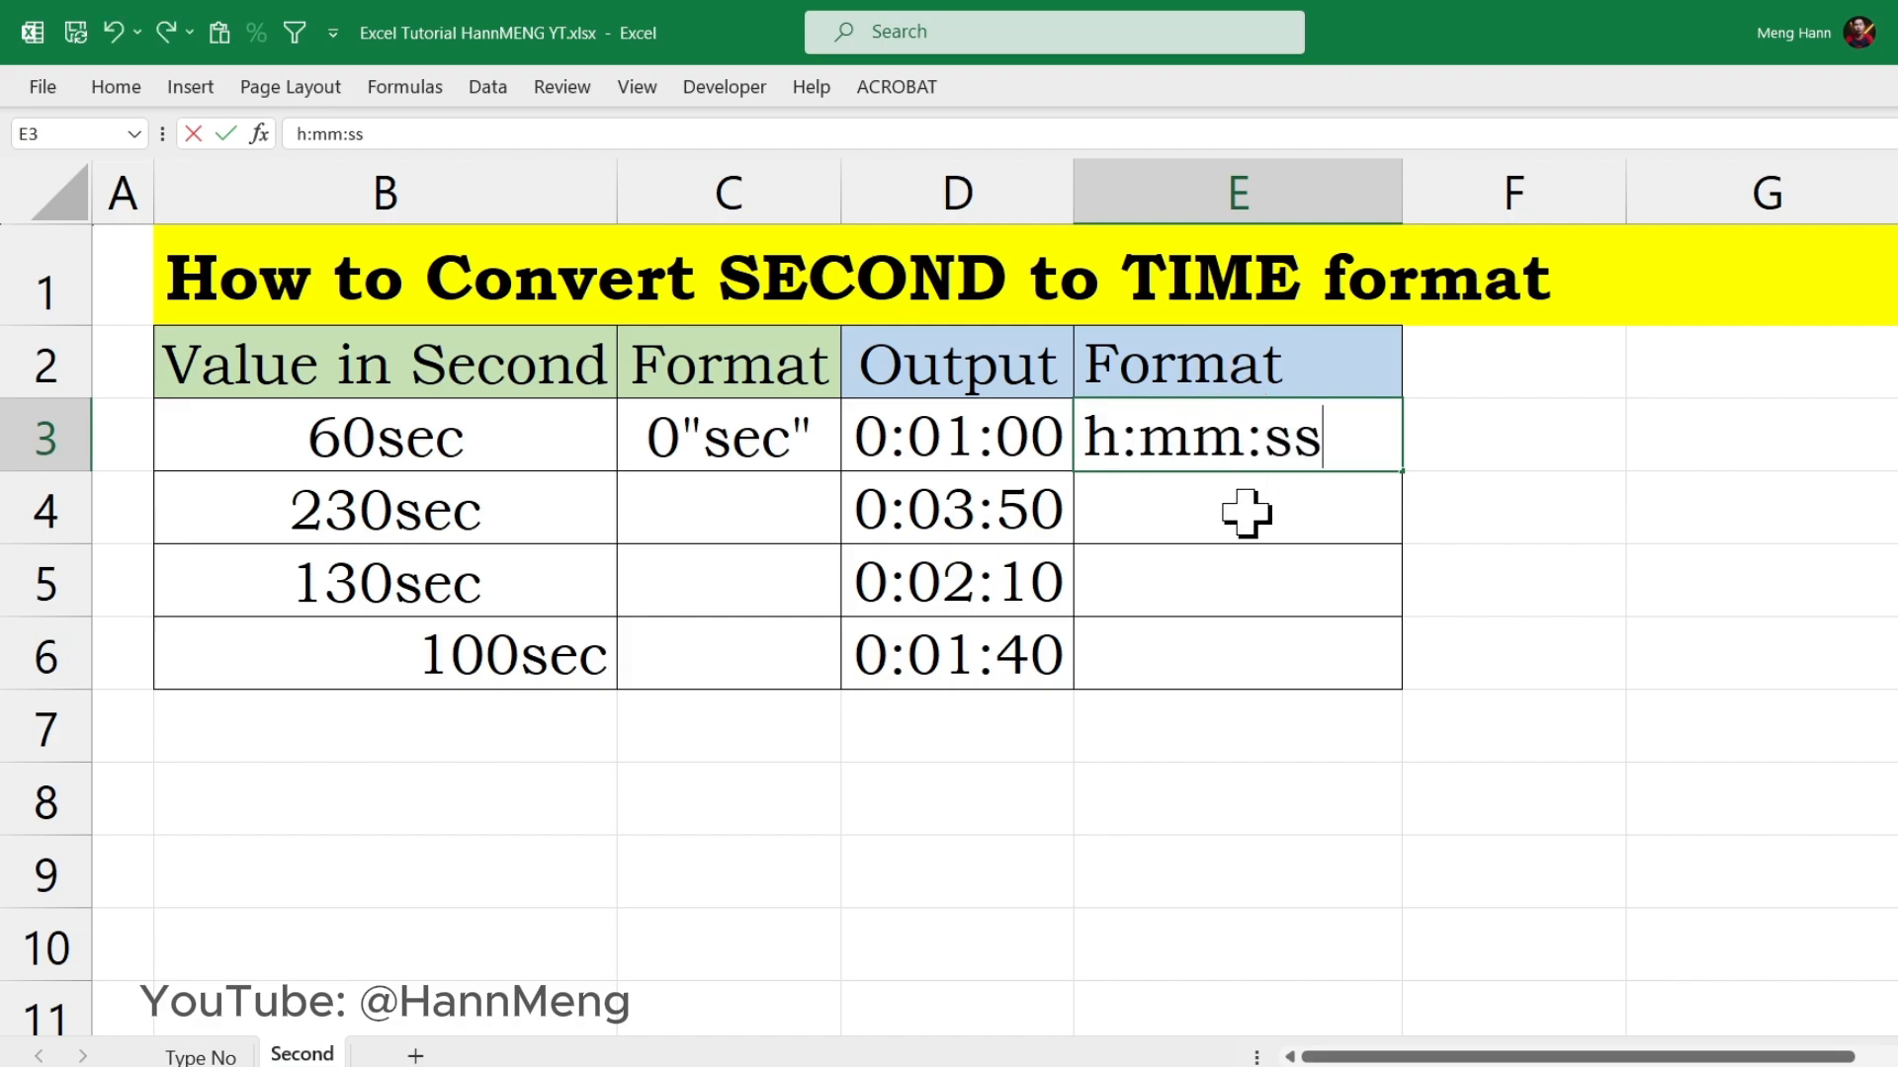
click(1246, 512)
double_click(1245, 512)
text(h:mm:ss)
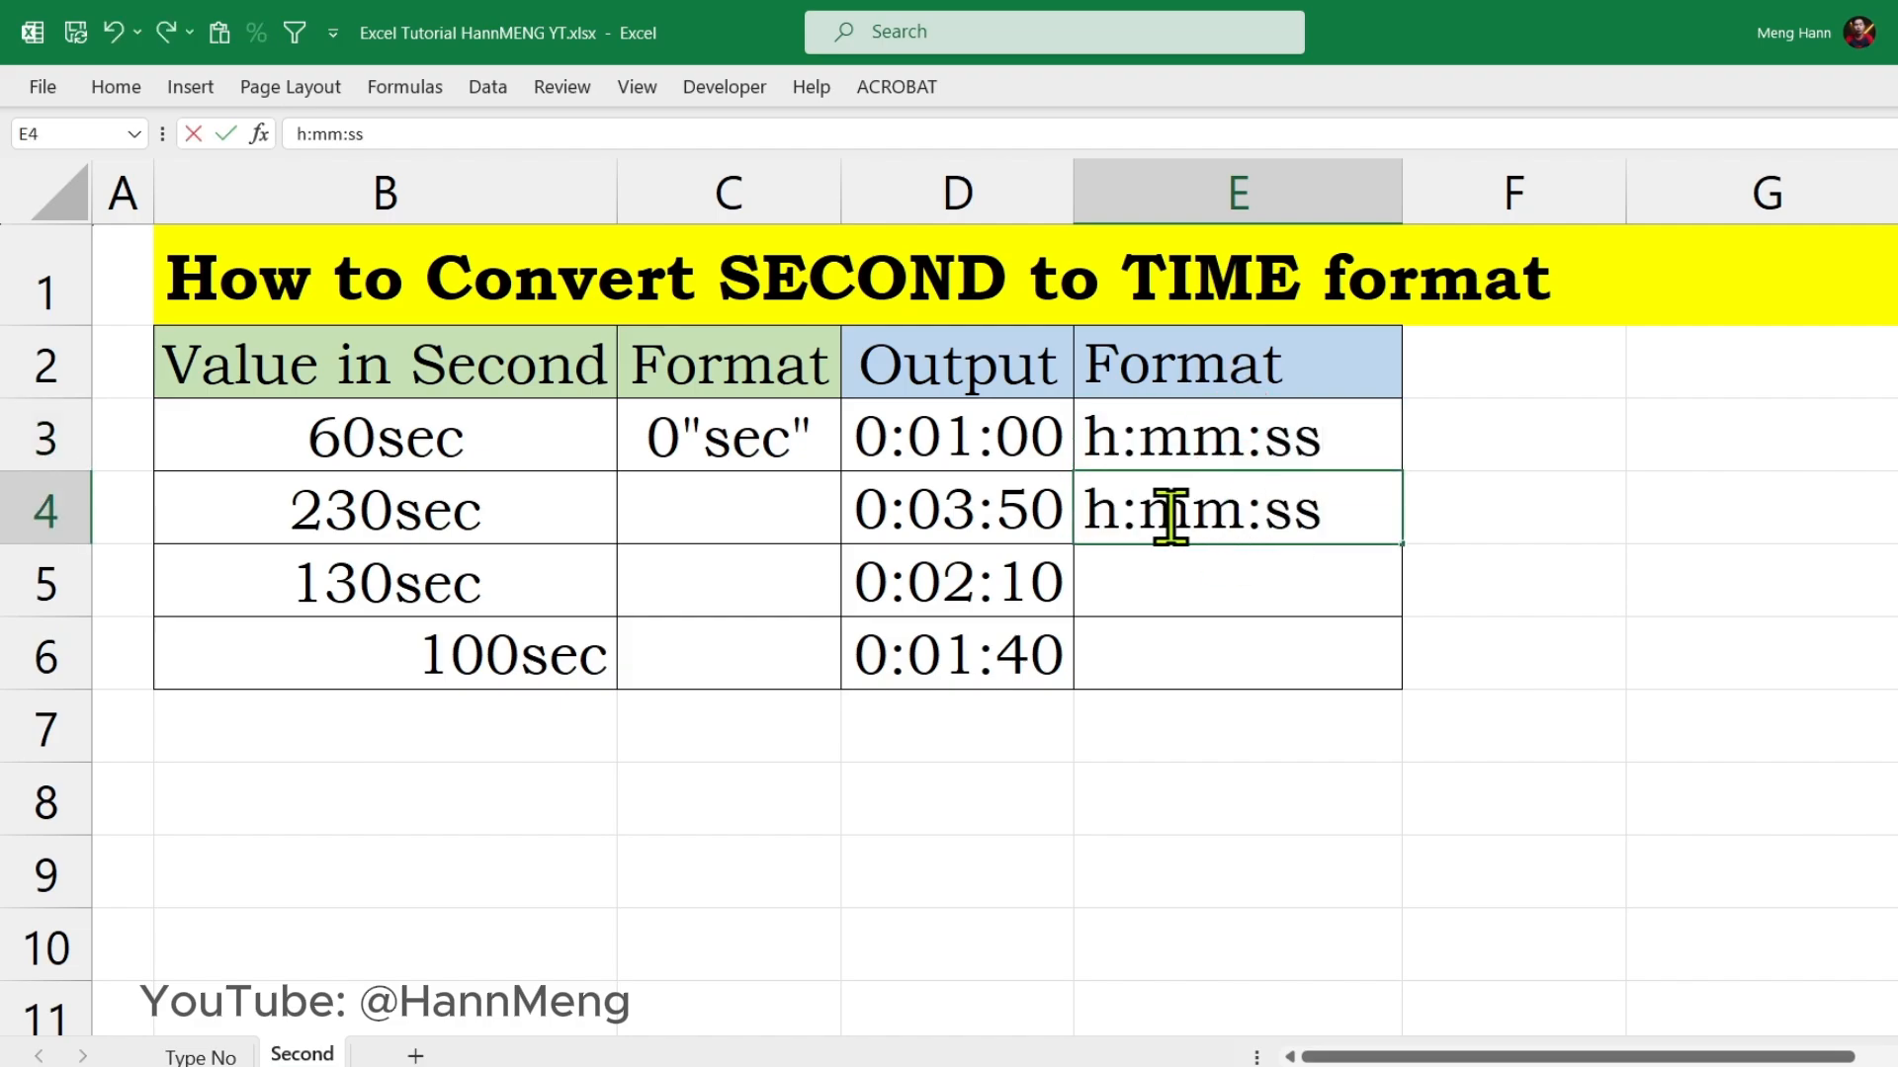
text(h)
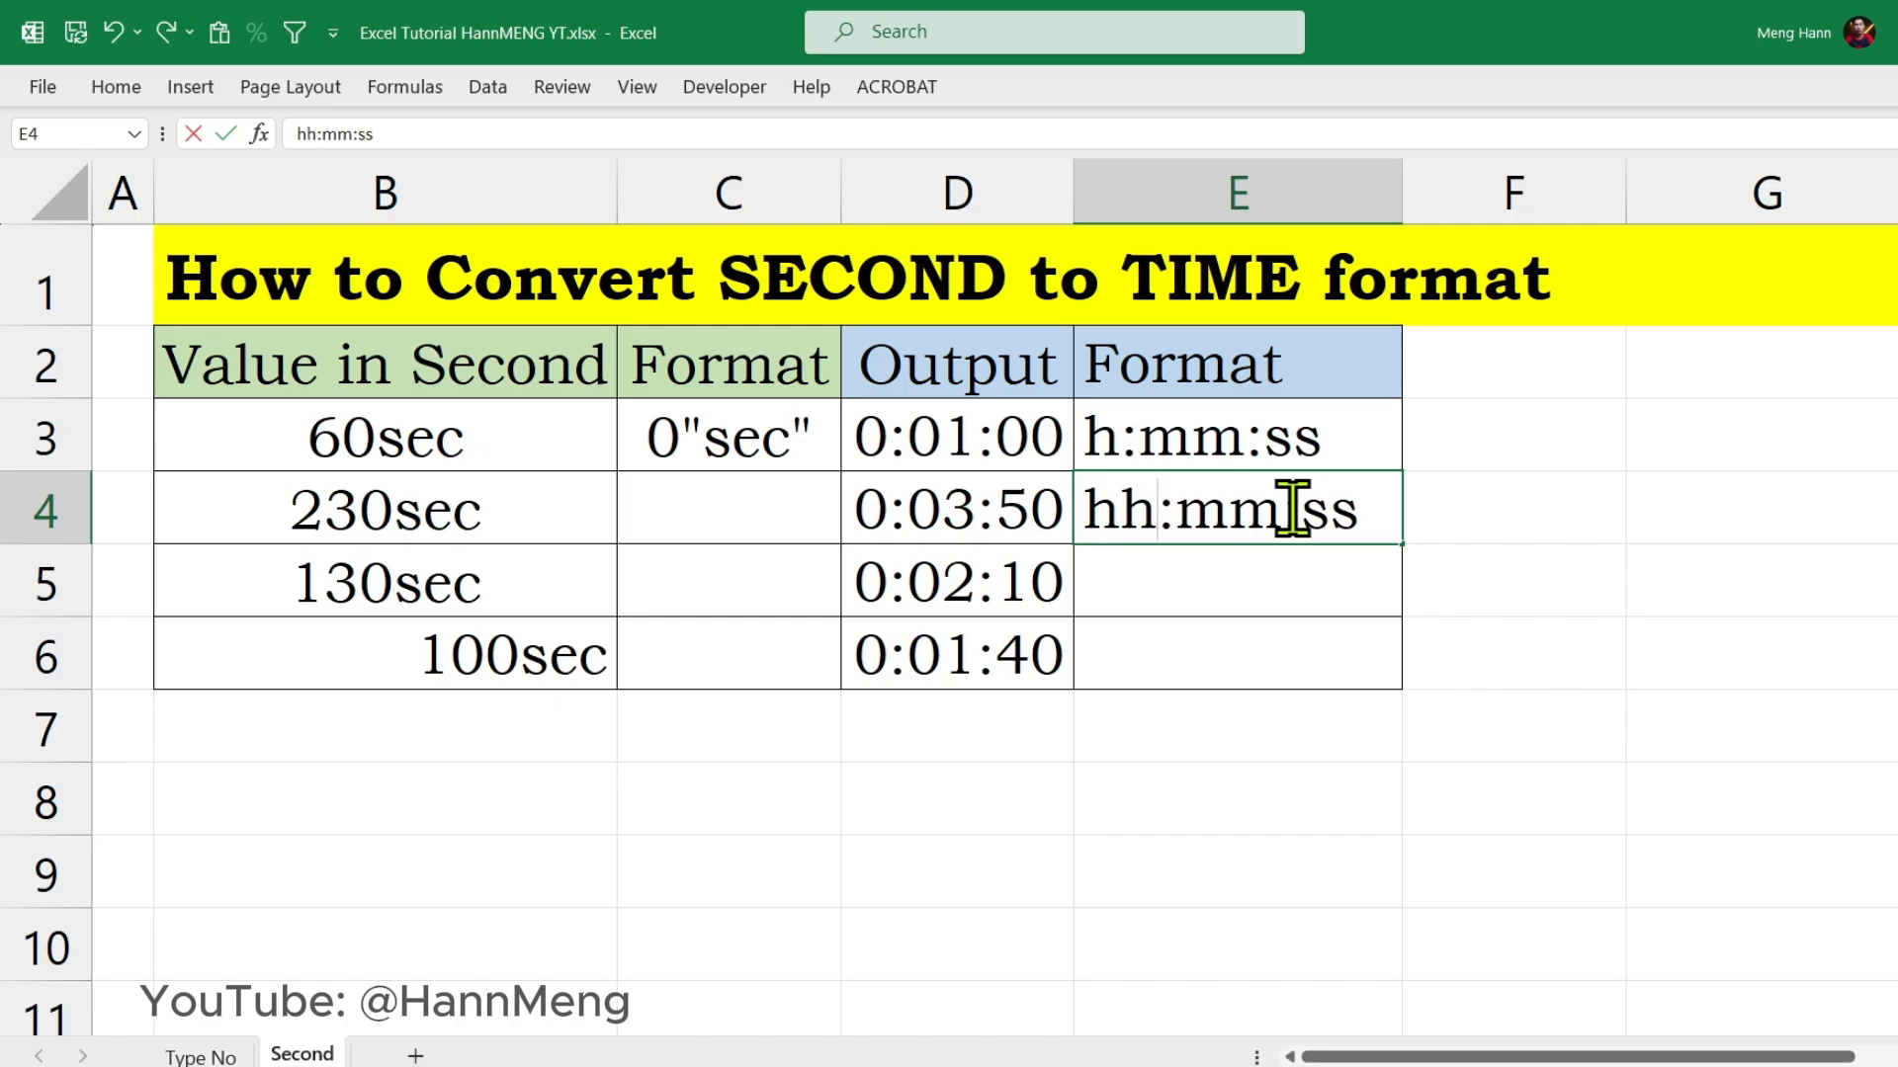
key(Return)
Step: Select Output cell D4
click(868, 521)
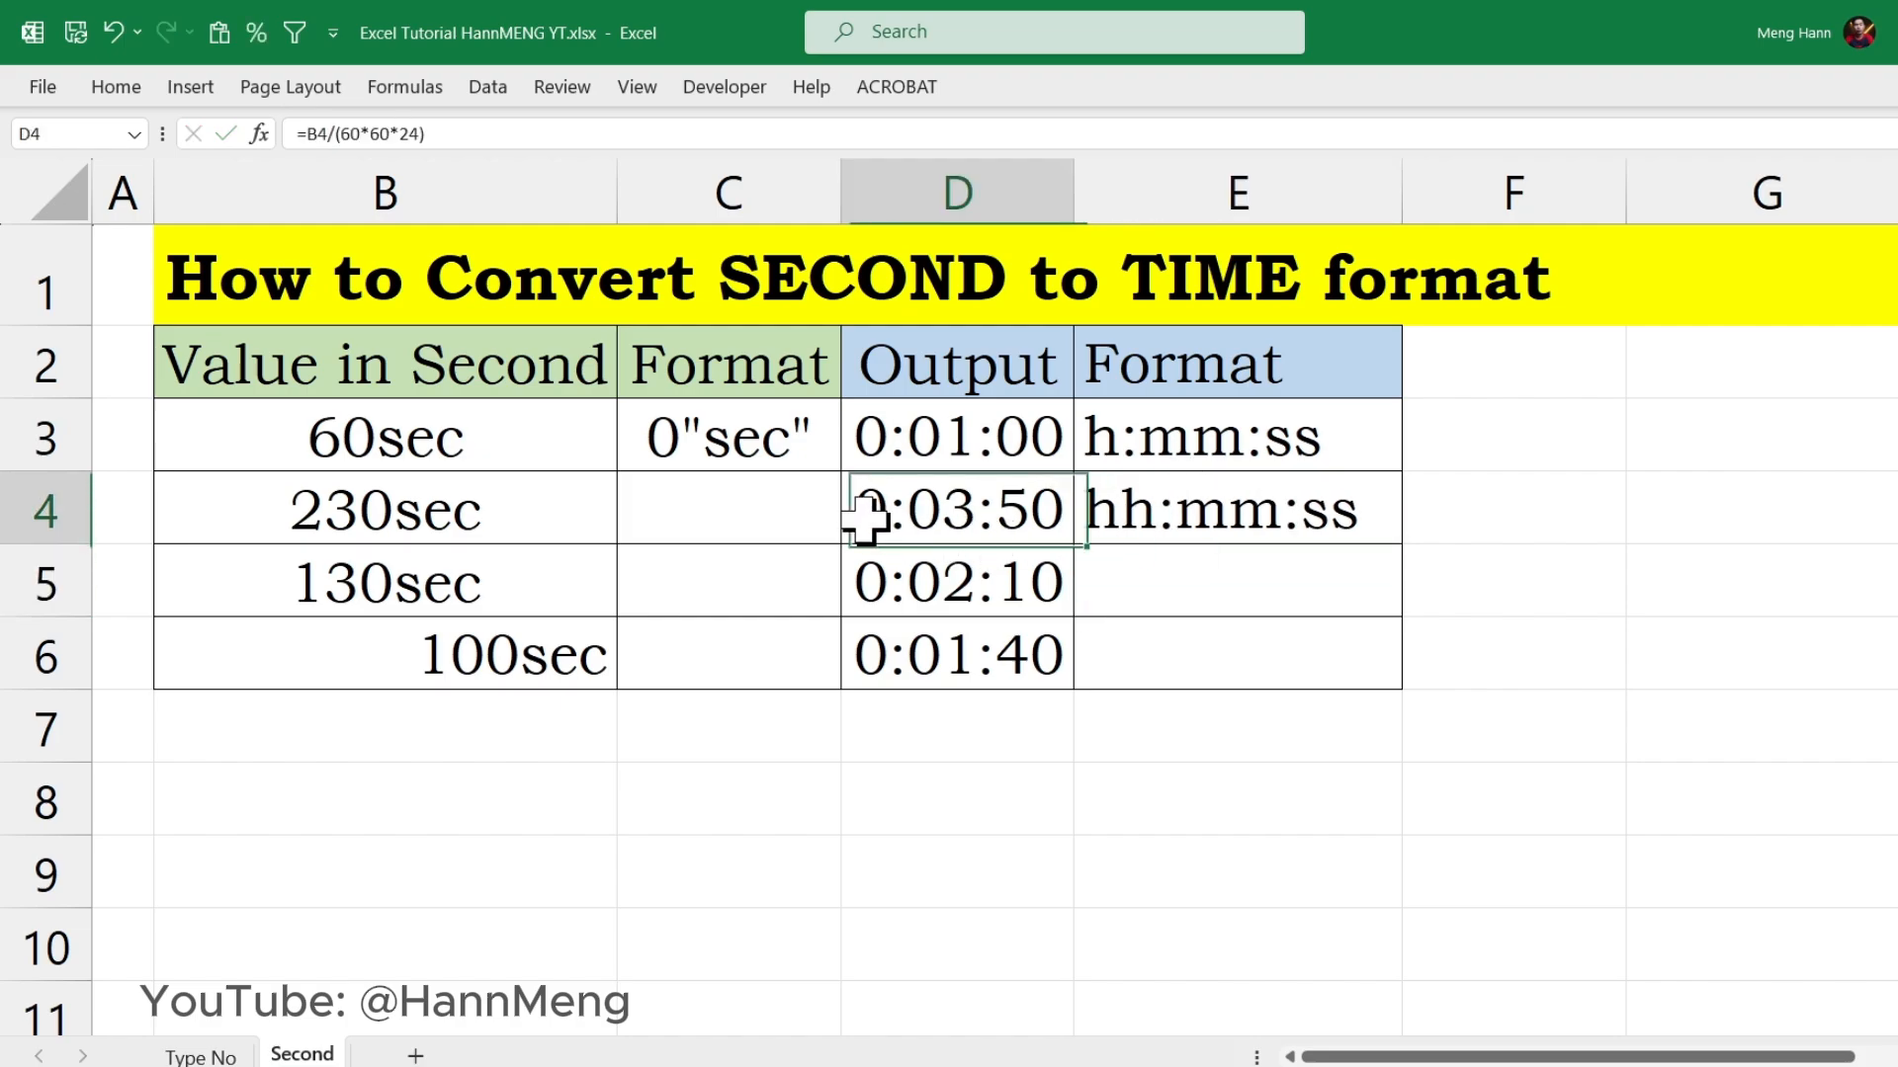